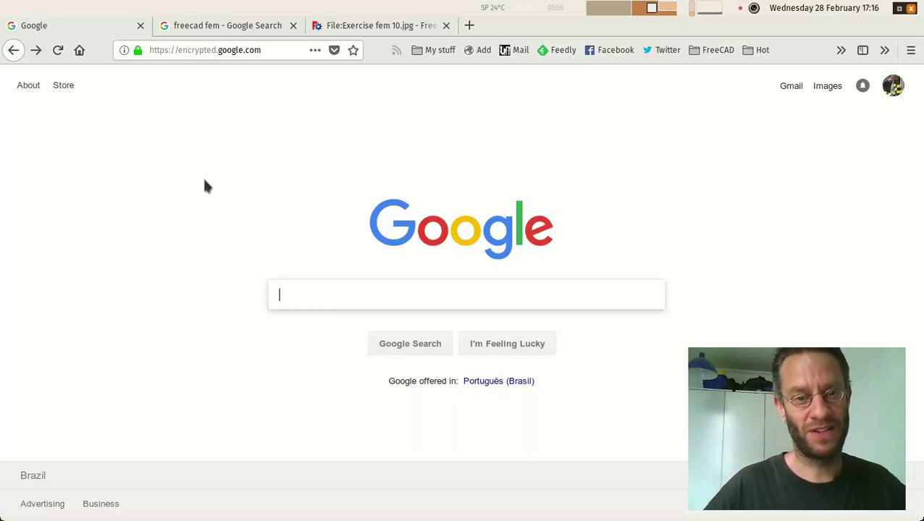
- Search Google for 'freecad', reach freecadweb.org's Official Installers downloads, then return to FreeCAD
{"action": "type", "text": "freecad"}
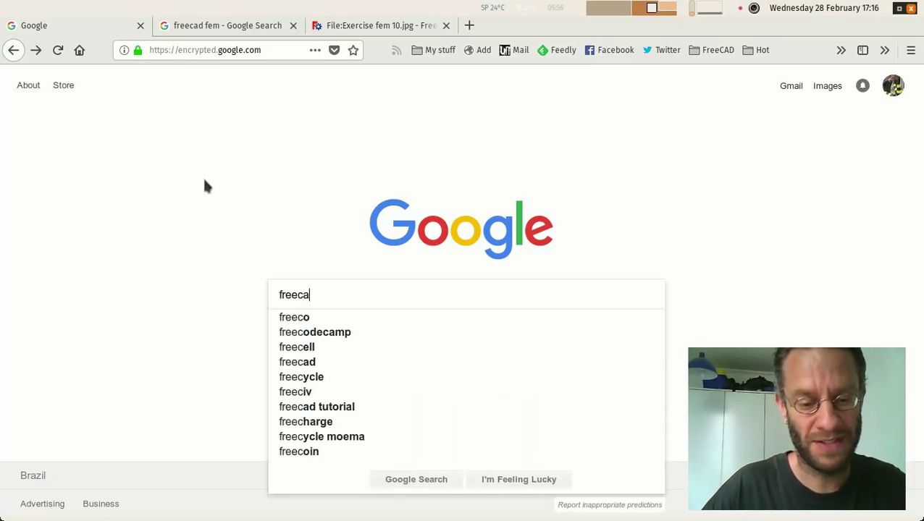
{"action": "key", "text": "Return"}
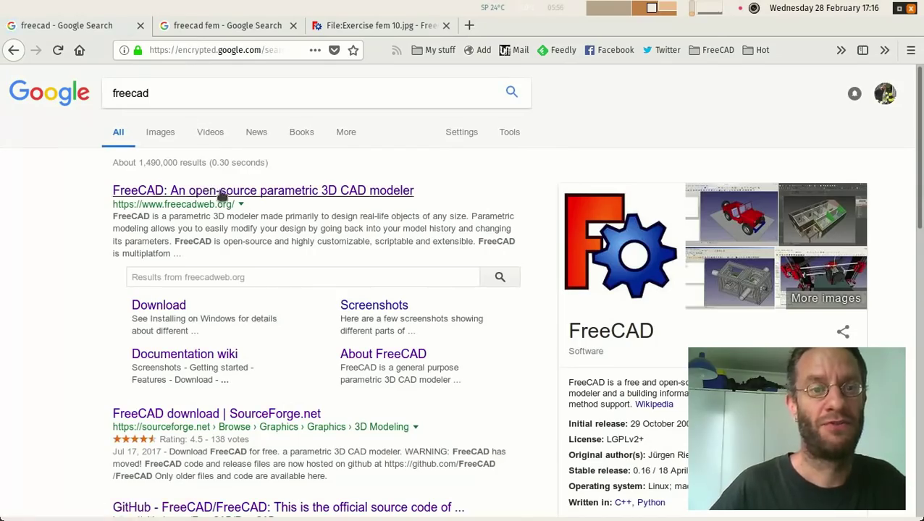
{"action": "left_click", "coordinate": [222, 191]}
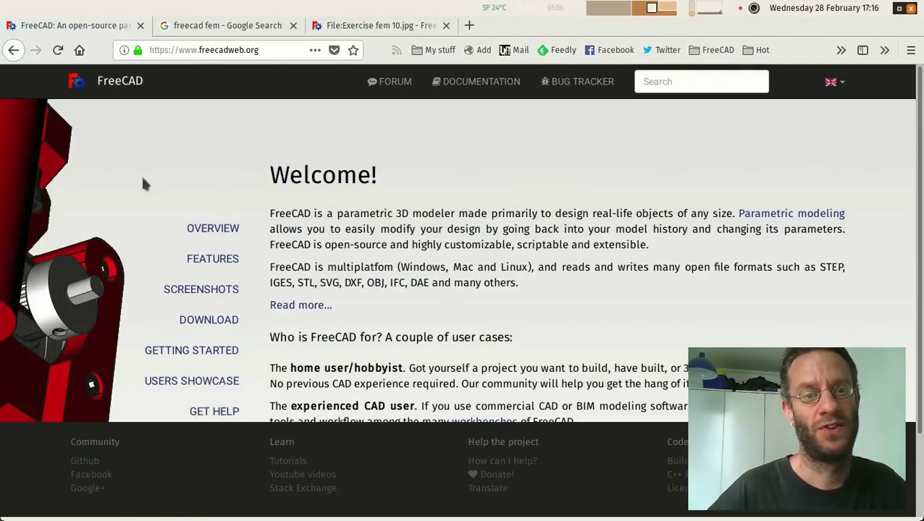
{"action": "left_click", "coordinate": [212, 325]}
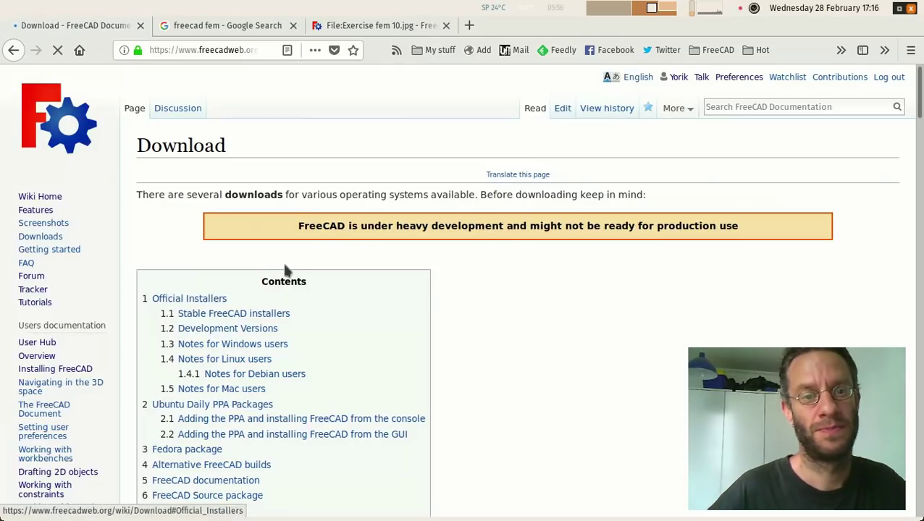
{"action": "scroll", "coordinate": [523, 300], "scroll_direction": "down", "scroll_amount": 8}
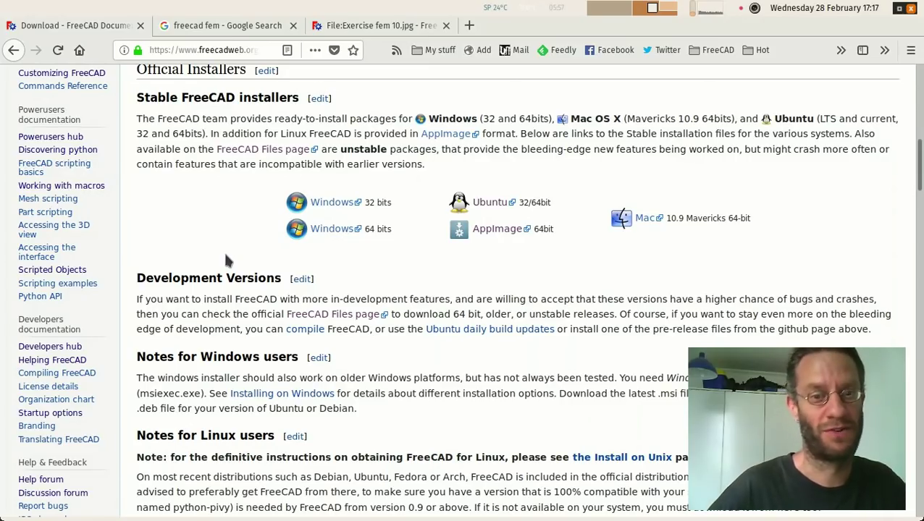
{"action": "key", "text": "alt+Tab"}
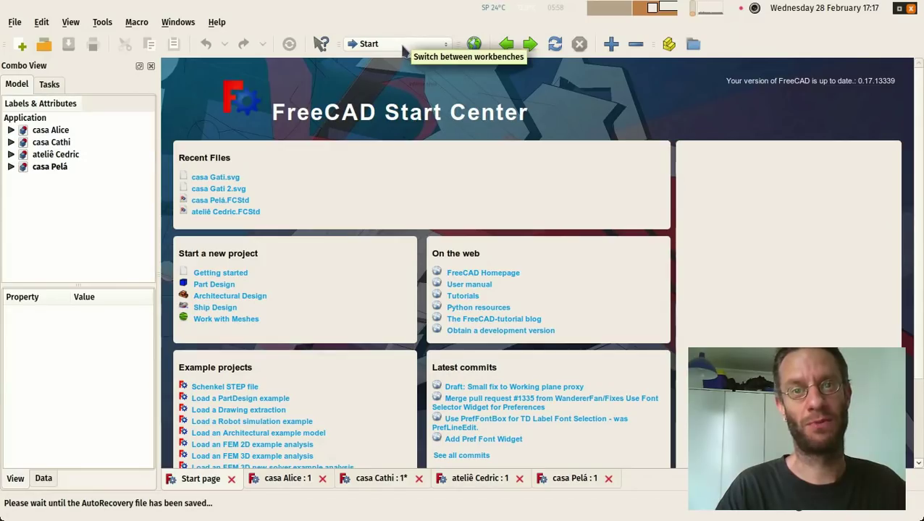
- Look through the workbench list without leaving Start, then open the Tools menu
{"action": "left_click", "coordinate": [403, 51]}
{"action": "key", "text": "Escape"}
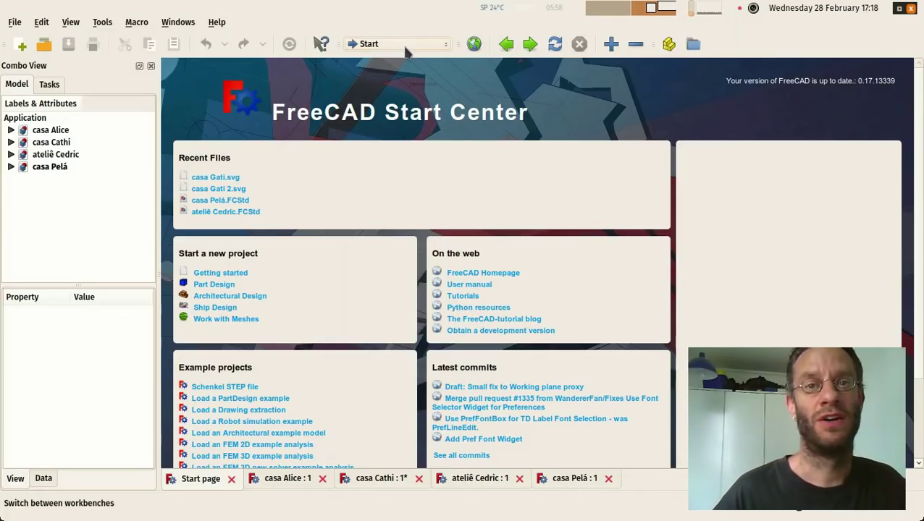
{"action": "left_click", "coordinate": [360, 43]}
{"action": "left_click", "coordinate": [313, 26]}
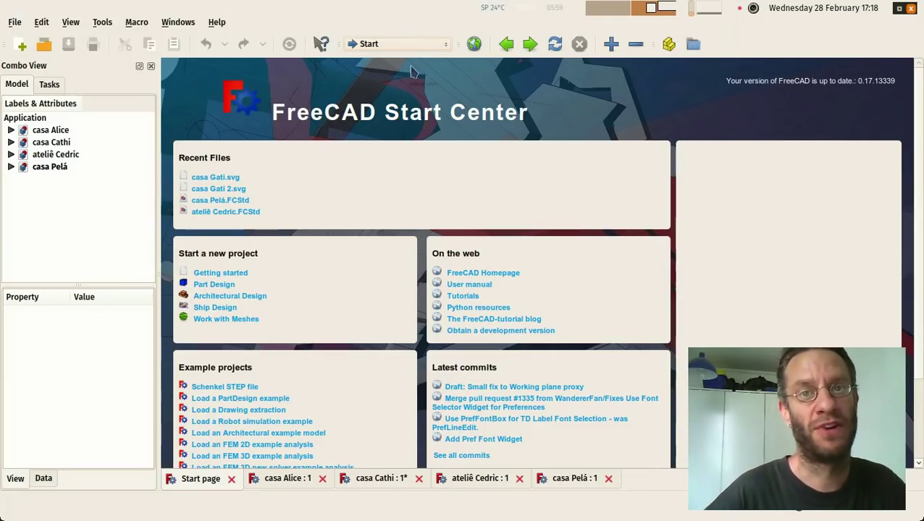
{"action": "left_click", "coordinate": [402, 44]}
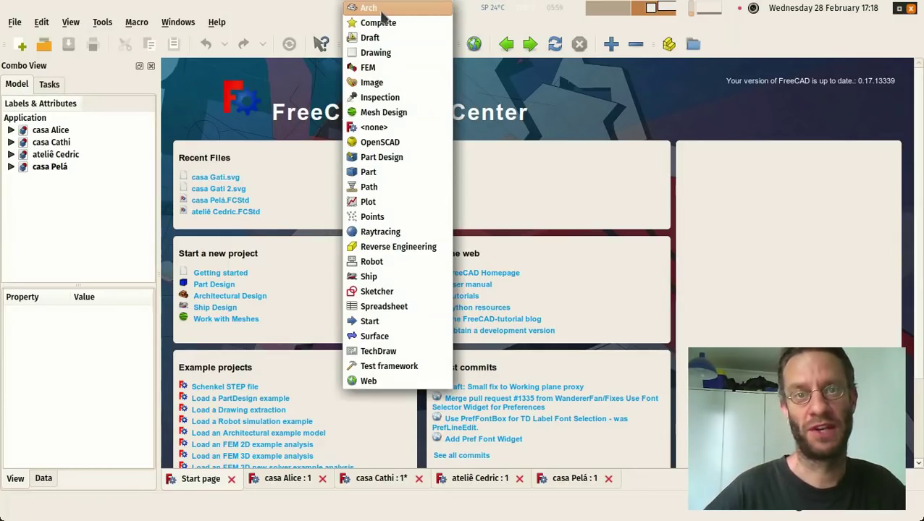
{"action": "left_click", "coordinate": [295, 15]}
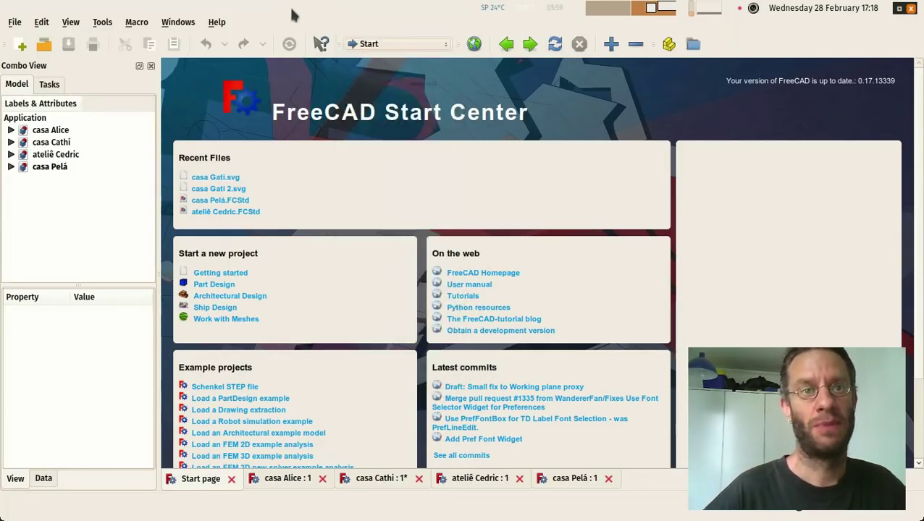
{"action": "left_click", "coordinate": [102, 23]}
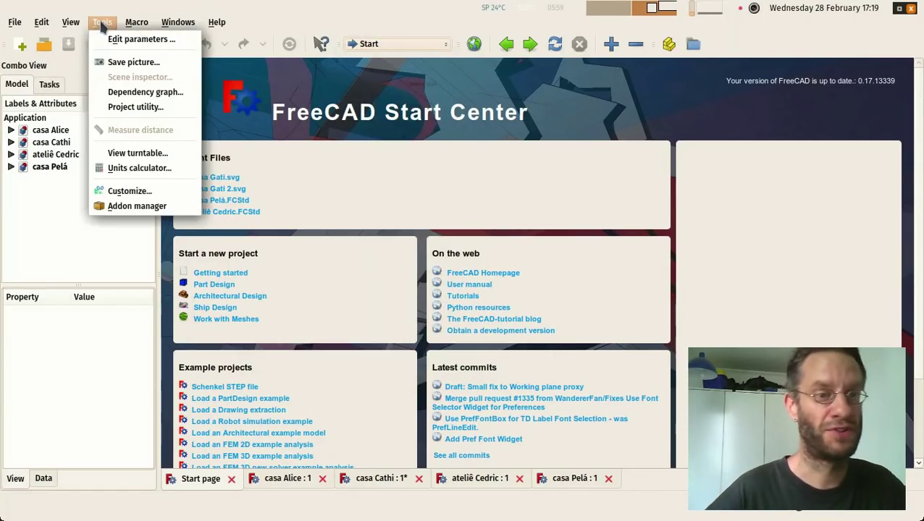
- Launch the Addon manager, reposition its dialog and scroll through the Workbenches list
{"action": "left_click", "coordinate": [136, 208]}
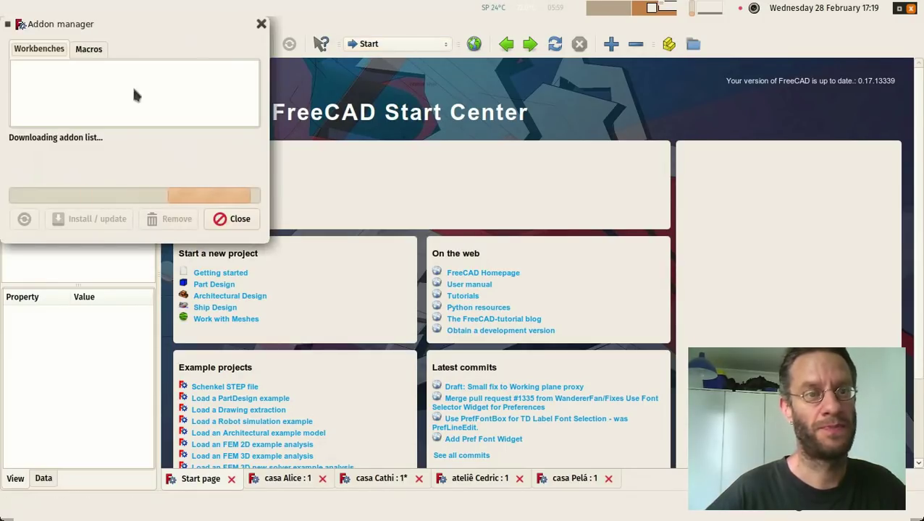
{"action": "left_click_drag", "start_coordinate": [134, 25], "coordinate": [349, 122]}
{"action": "scroll", "coordinate": [357, 179], "scroll_direction": "down", "scroll_amount": 15}
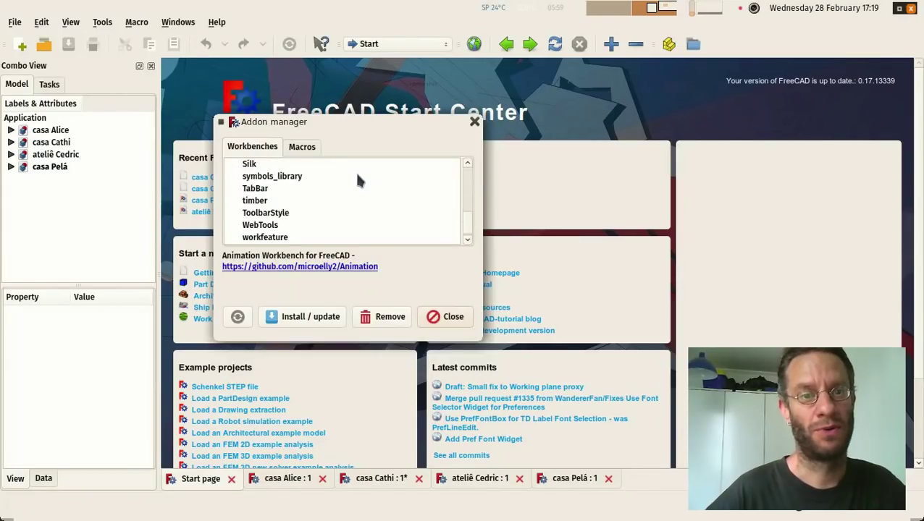
{"action": "scroll", "coordinate": [357, 180], "scroll_direction": "down", "scroll_amount": 1}
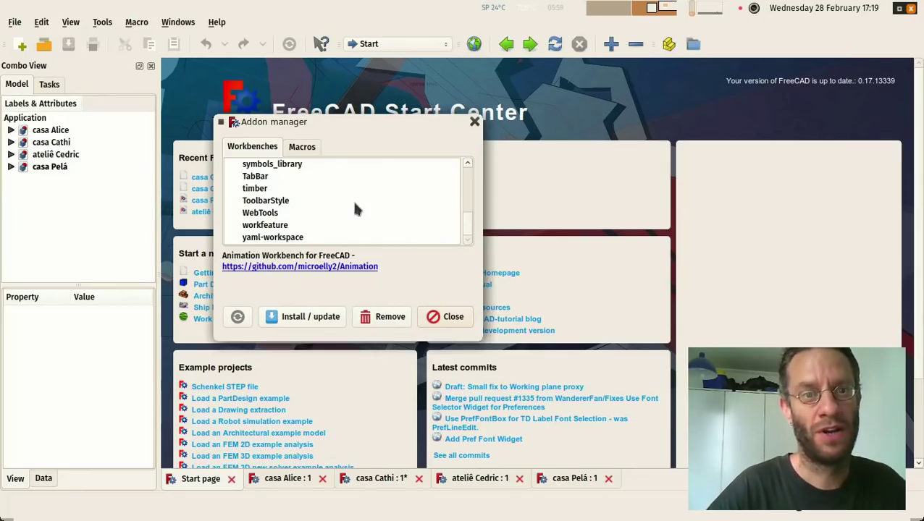
{"action": "scroll", "coordinate": [355, 207], "scroll_direction": "up", "scroll_amount": 8}
{"action": "scroll", "coordinate": [355, 208], "scroll_direction": "up", "scroll_amount": 5}
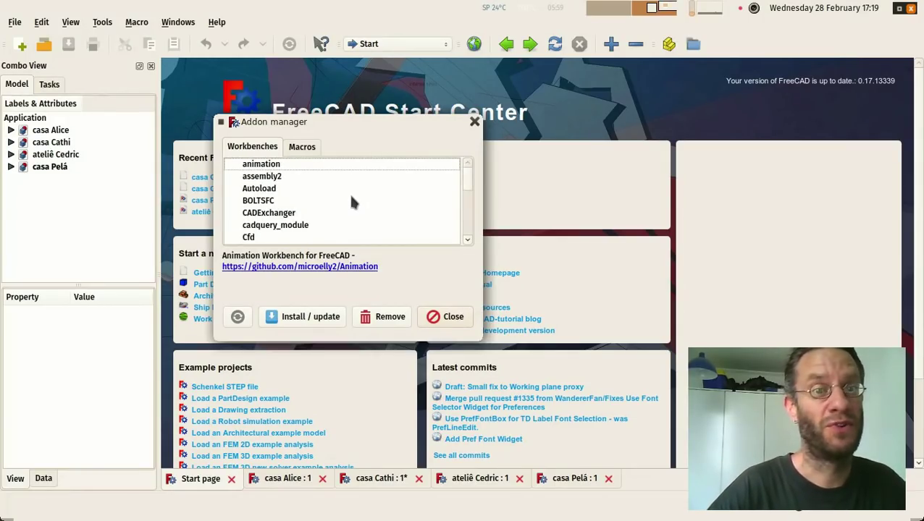
{"action": "scroll", "coordinate": [353, 203], "scroll_direction": "down", "scroll_amount": 1}
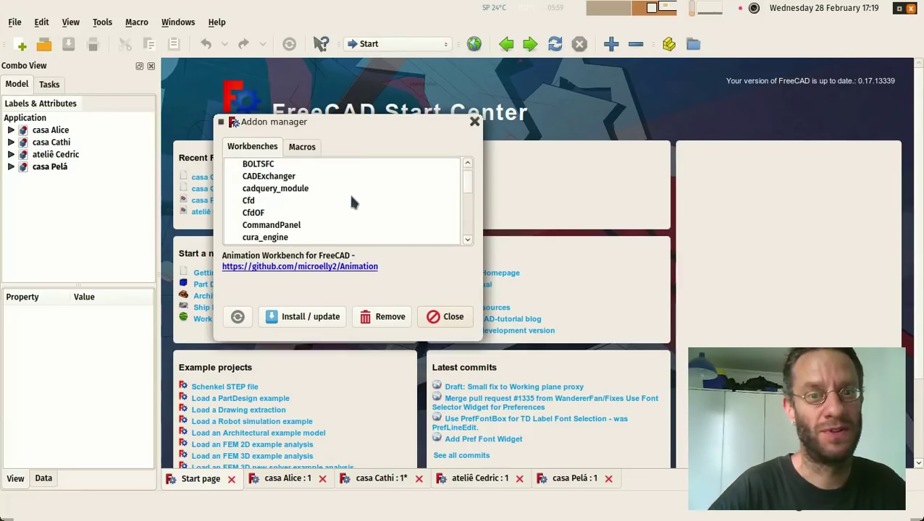
{"action": "scroll", "coordinate": [353, 203], "scroll_direction": "down", "scroll_amount": 1}
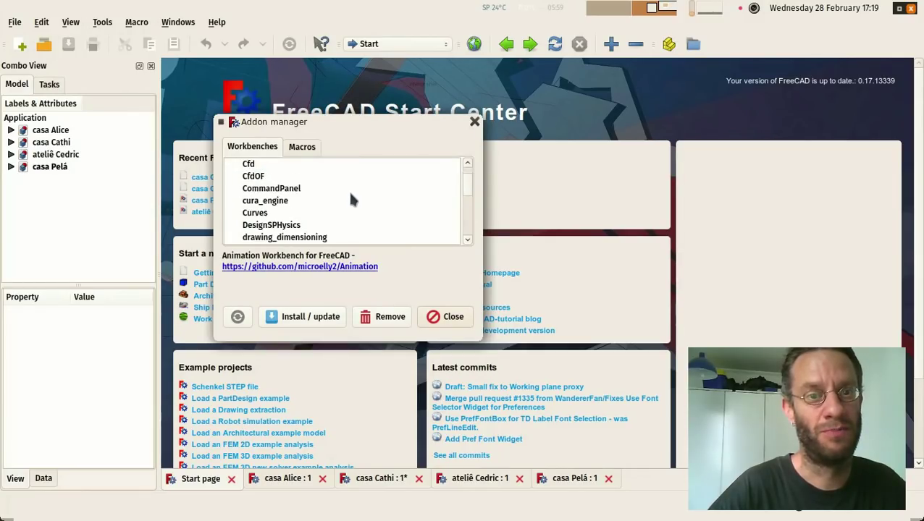
{"action": "scroll", "coordinate": [351, 200], "scroll_direction": "down", "scroll_amount": 2}
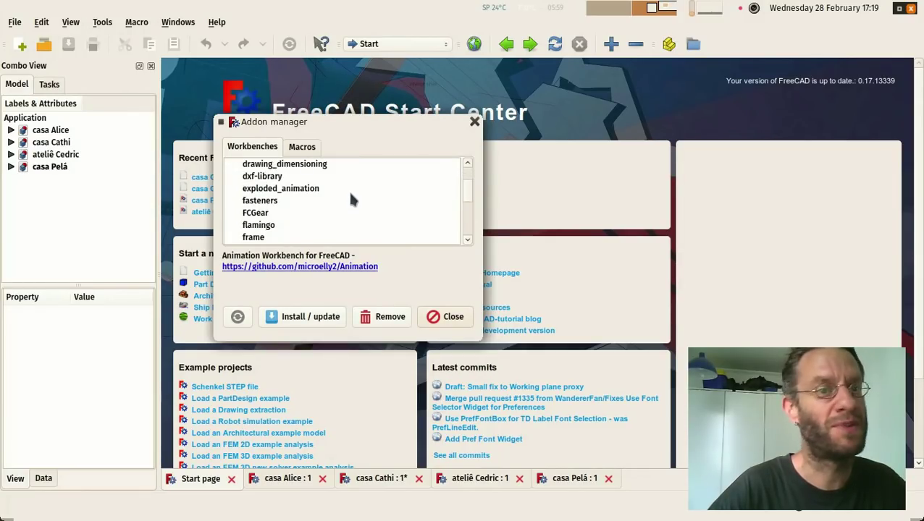
- View the dxf-library, flamingo and parts_library addon details, then close the Addon manager
{"action": "left_click", "coordinate": [283, 178]}
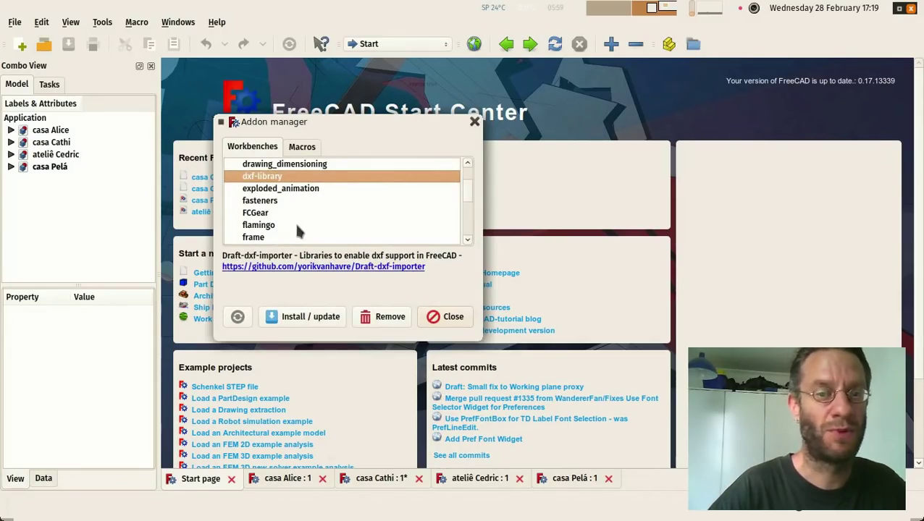
{"action": "left_click", "coordinate": [267, 227]}
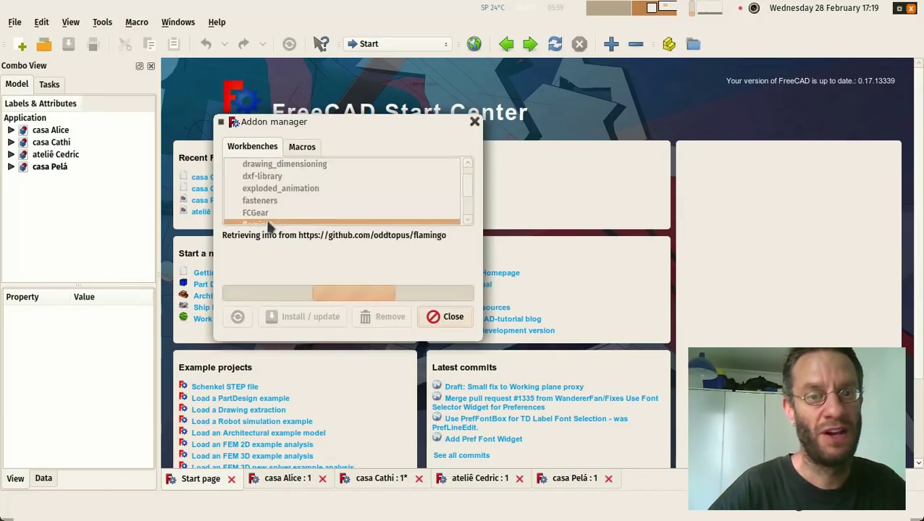
{"action": "scroll", "coordinate": [344, 205], "scroll_direction": "down", "scroll_amount": 1}
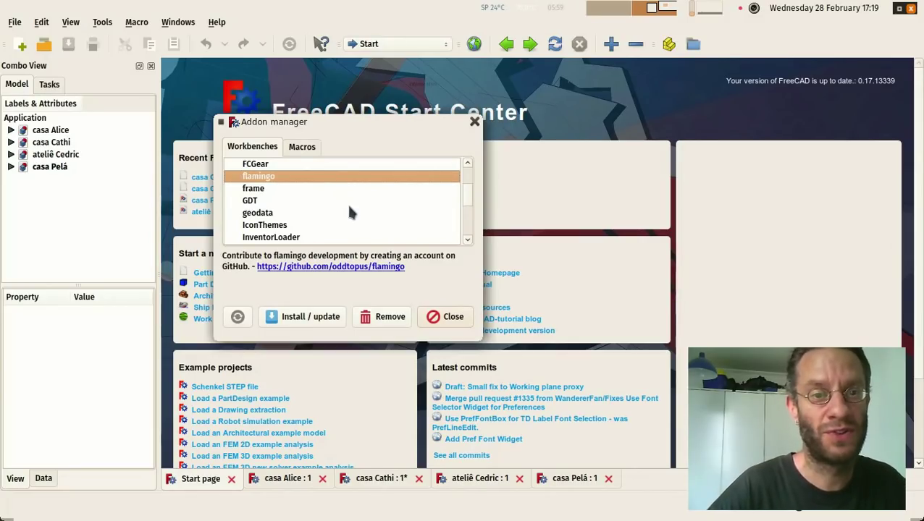
{"action": "scroll", "coordinate": [349, 210], "scroll_direction": "down", "scroll_amount": 4}
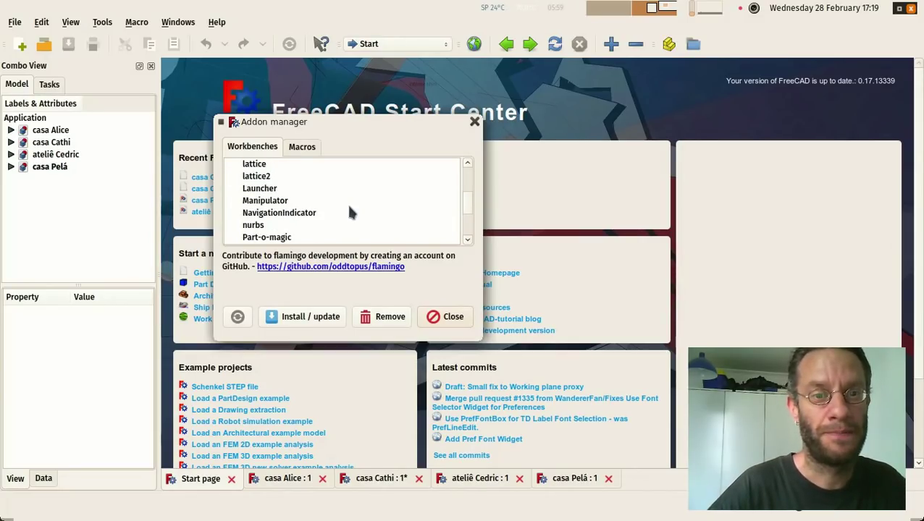
{"action": "left_click", "coordinate": [365, 211]}
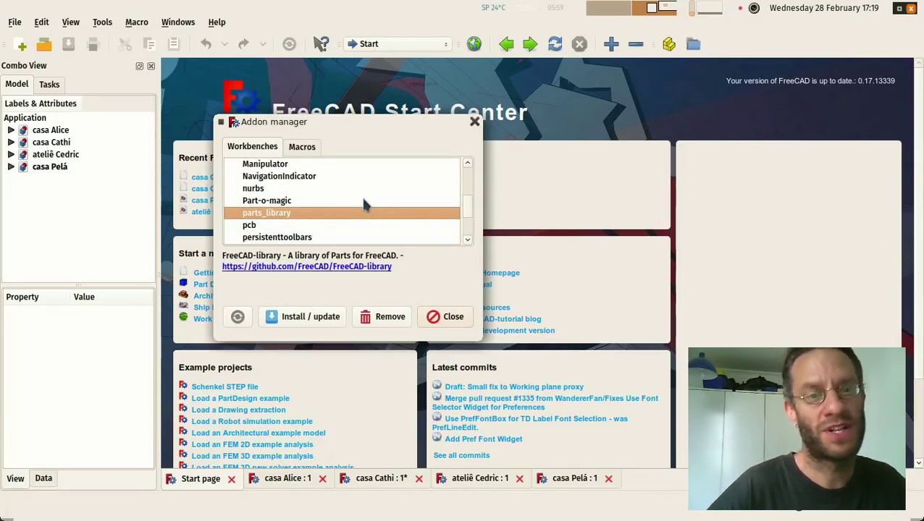
{"action": "scroll", "coordinate": [361, 195], "scroll_direction": "down", "scroll_amount": 2}
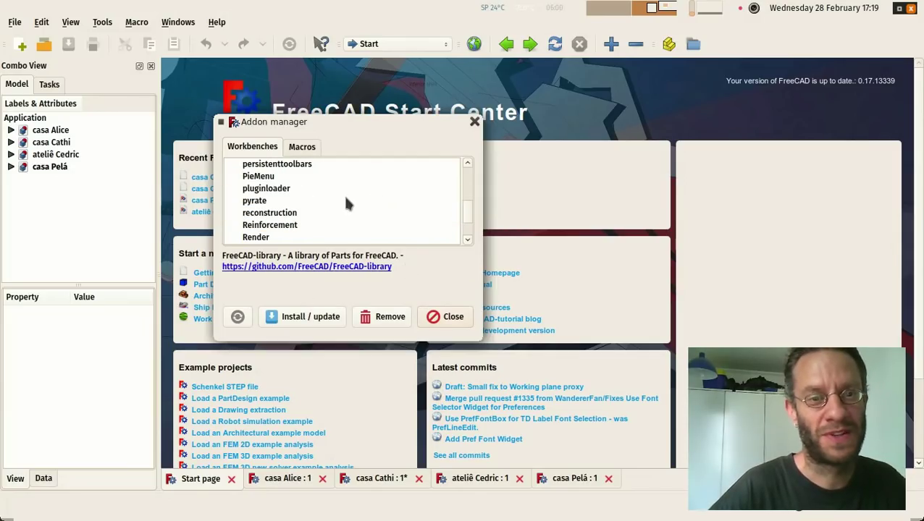
{"action": "scroll", "coordinate": [346, 203], "scroll_direction": "down", "scroll_amount": 4}
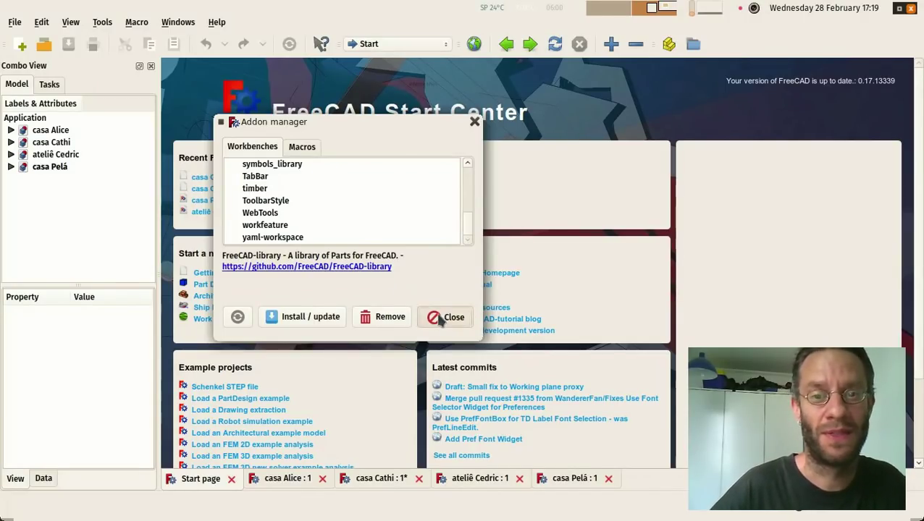
{"action": "left_click", "coordinate": [444, 318]}
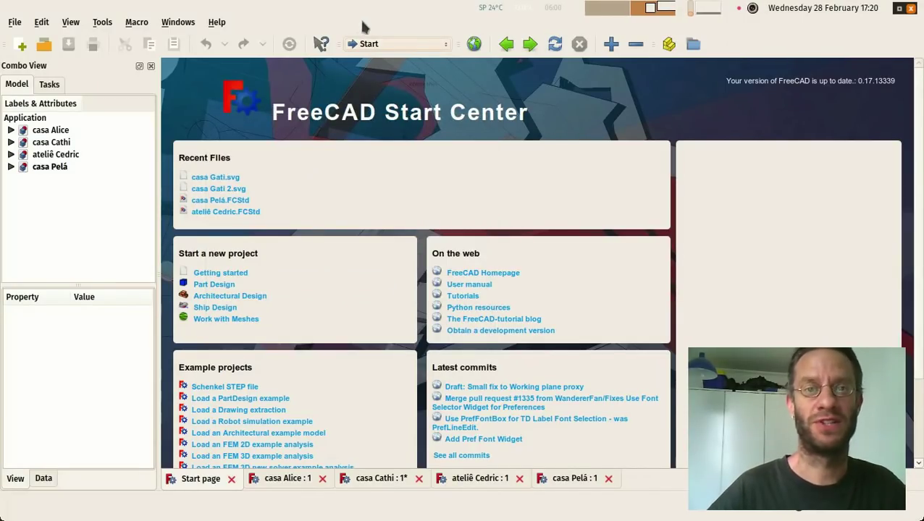
- Switch to Arch and spread the Arch, Draft, view and snap toolbars over several rows
{"action": "left_click", "coordinate": [397, 44]}
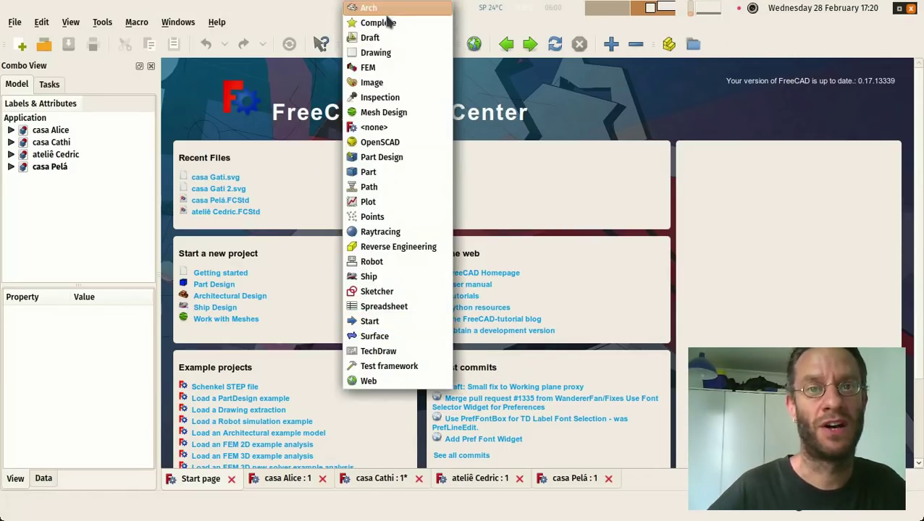
{"action": "left_click", "coordinate": [384, 9]}
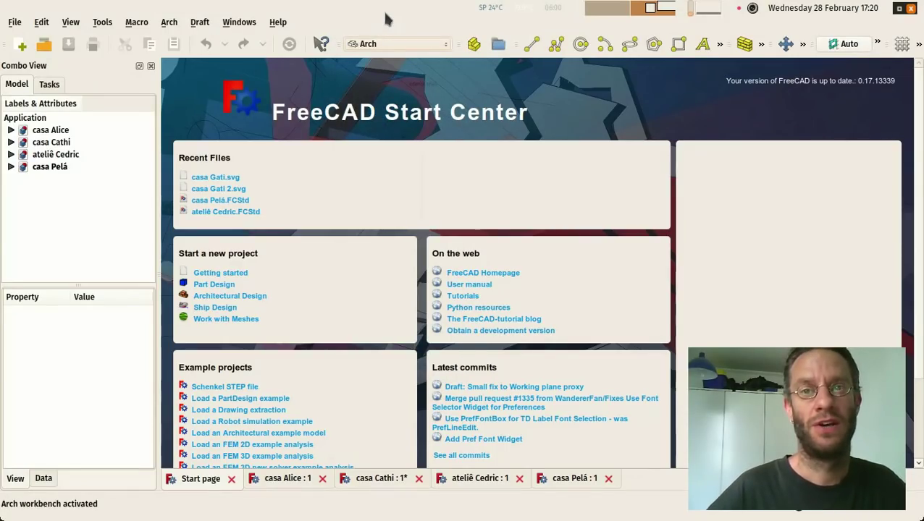
{"action": "left_click_drag", "start_coordinate": [520, 43], "coordinate": [18, 71]}
{"action": "left_click_drag", "start_coordinate": [737, 43], "coordinate": [368, 70]}
{"action": "left_click_drag", "start_coordinate": [774, 43], "coordinate": [15, 98]}
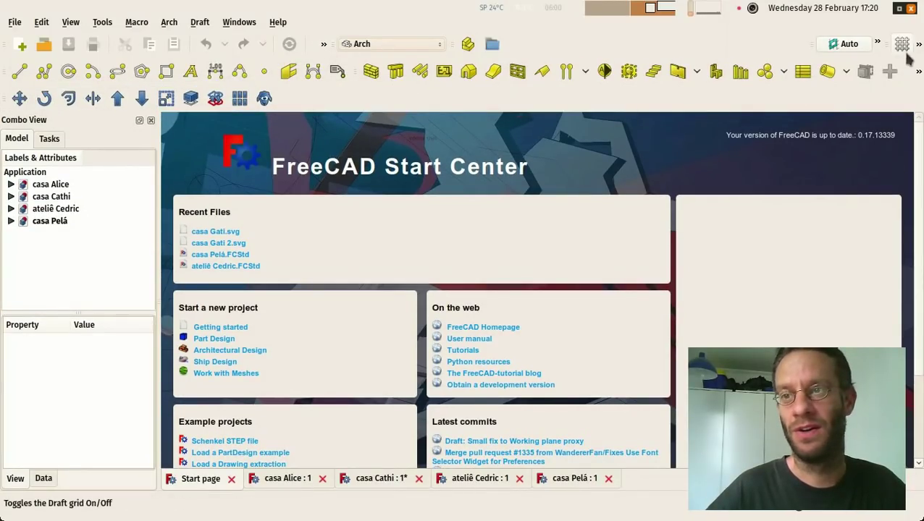
{"action": "left_click_drag", "start_coordinate": [892, 44], "coordinate": [297, 100]}
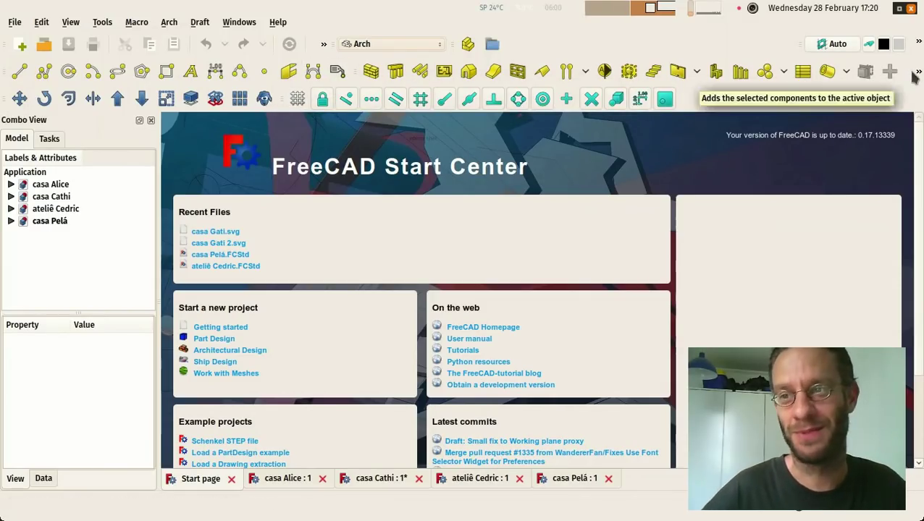
{"action": "left_click_drag", "start_coordinate": [807, 44], "coordinate": [529, 43]}
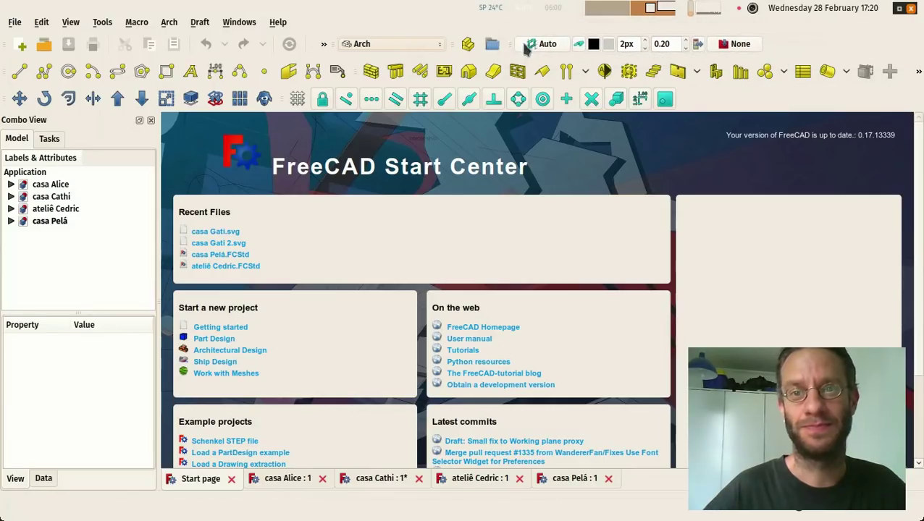
- Switch to the Sketcher workbench and move its toolbar off the crowded row
{"action": "left_click", "coordinate": [396, 42]}
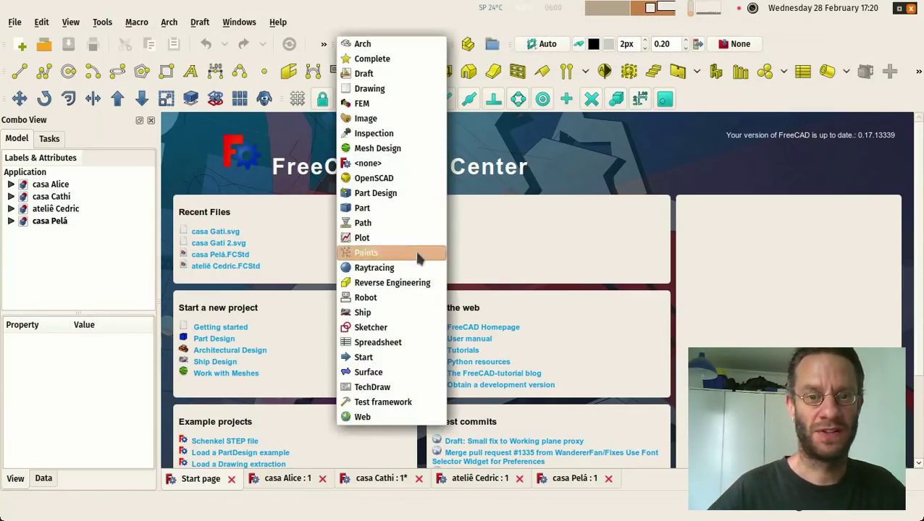
{"action": "key", "text": "Escape"}
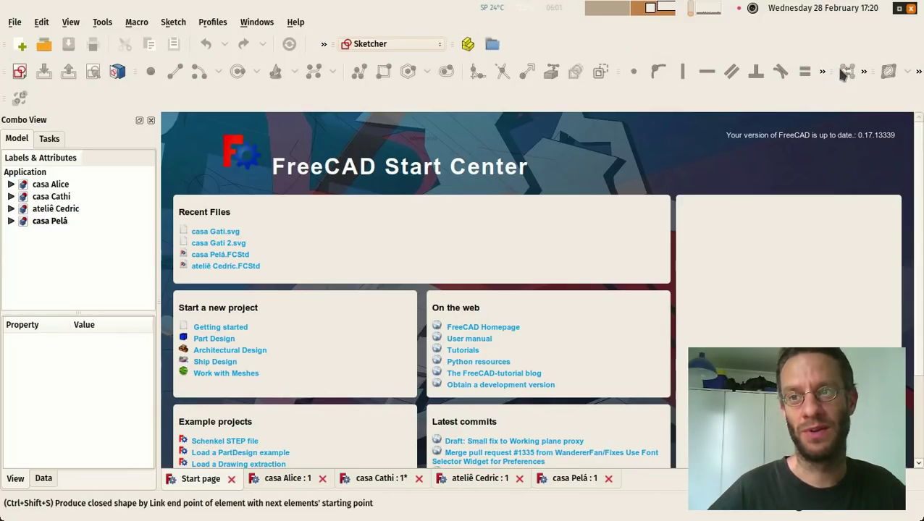
{"action": "left_click_drag", "start_coordinate": [840, 75], "coordinate": [114, 93]}
- Settle the Sketcher toolbar into the third row and close the Customize dialog
{"action": "left_click", "coordinate": [109, 24]}
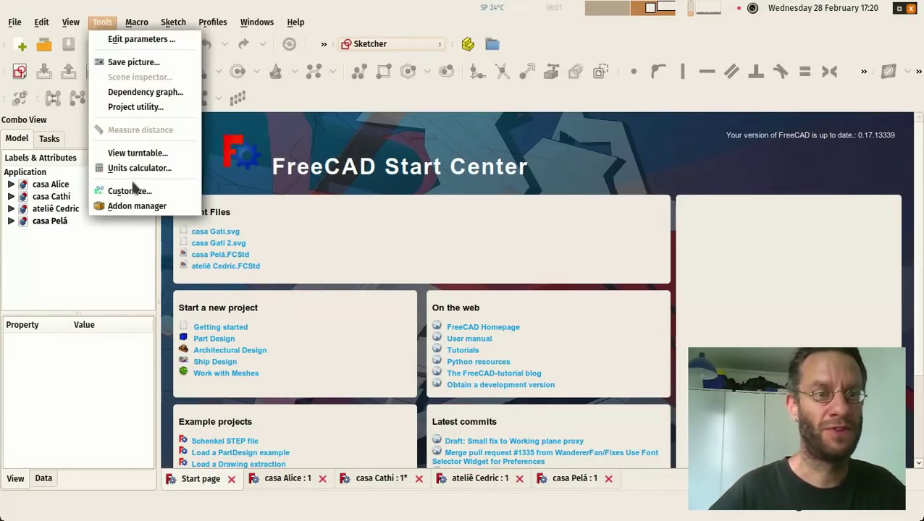
{"action": "left_click", "coordinate": [129, 192]}
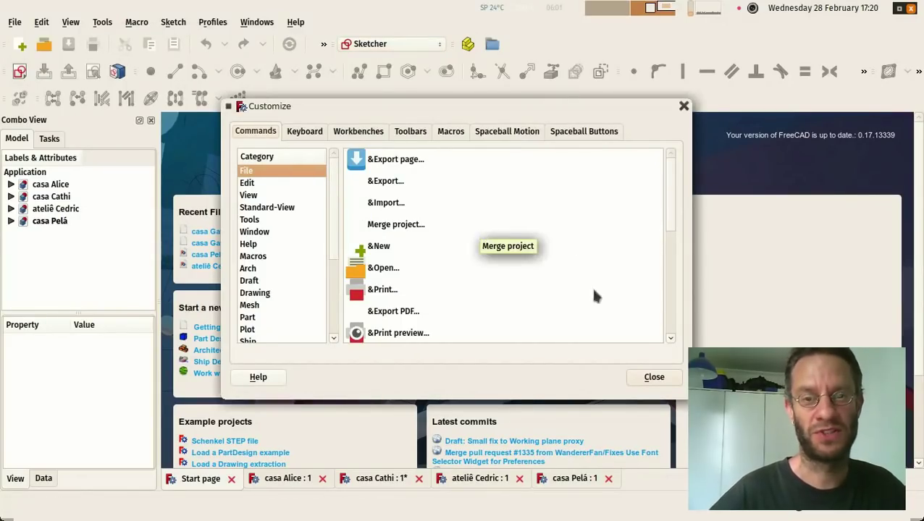
{"action": "left_click", "coordinate": [654, 377]}
- Return to the Arch workbench and create the new empty document Unnamed1
{"action": "left_click", "coordinate": [394, 43]}
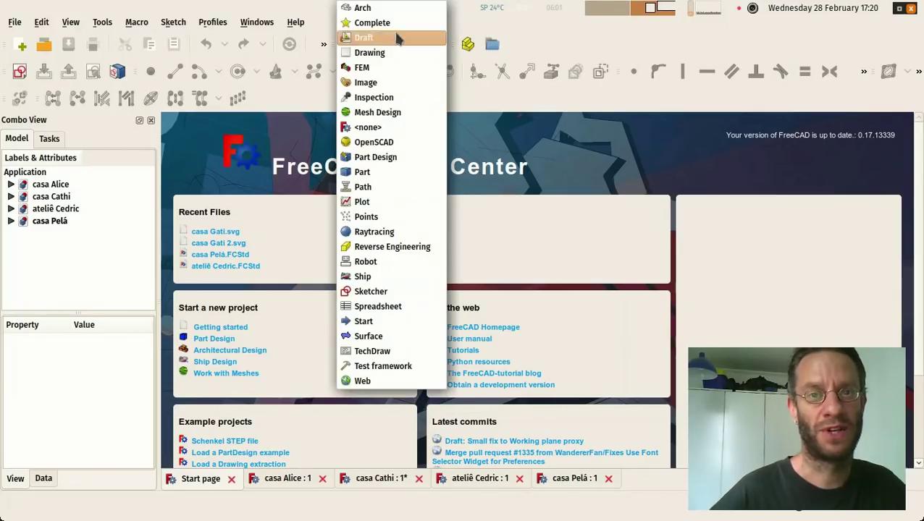
{"action": "left_click", "coordinate": [362, 8]}
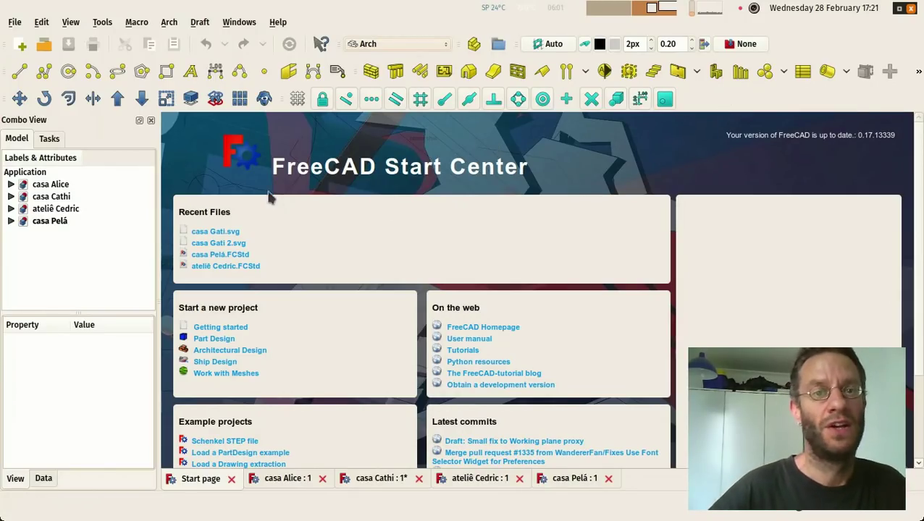
{"action": "left_click", "coordinate": [23, 45]}
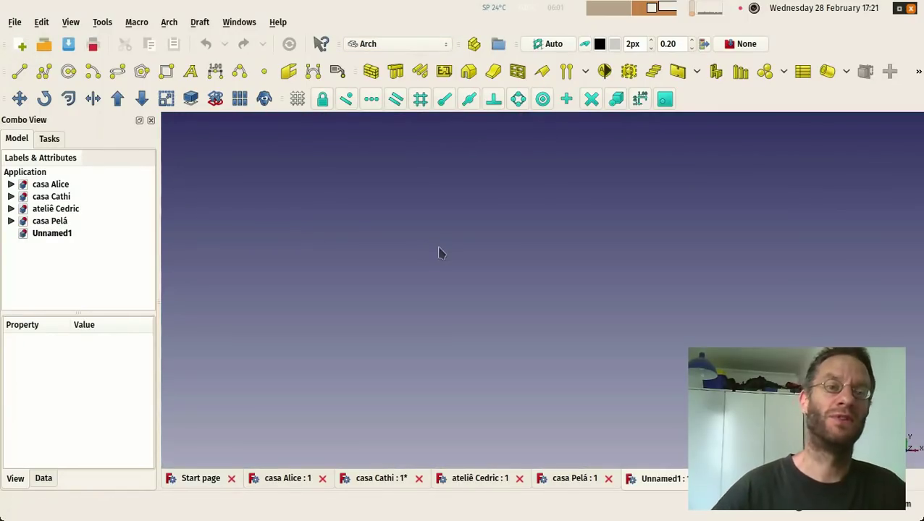
- Switch Unnamed1 to the Draft workbench
{"action": "left_click", "coordinate": [371, 45]}
{"action": "left_click", "coordinate": [389, 77]}
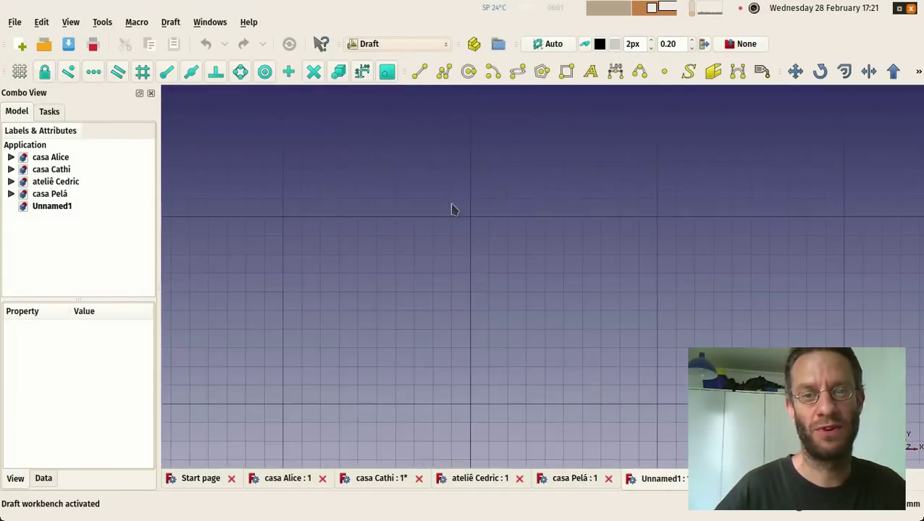
{"action": "right_click", "coordinate": [389, 216]}
{"action": "left_click", "coordinate": [394, 168]}
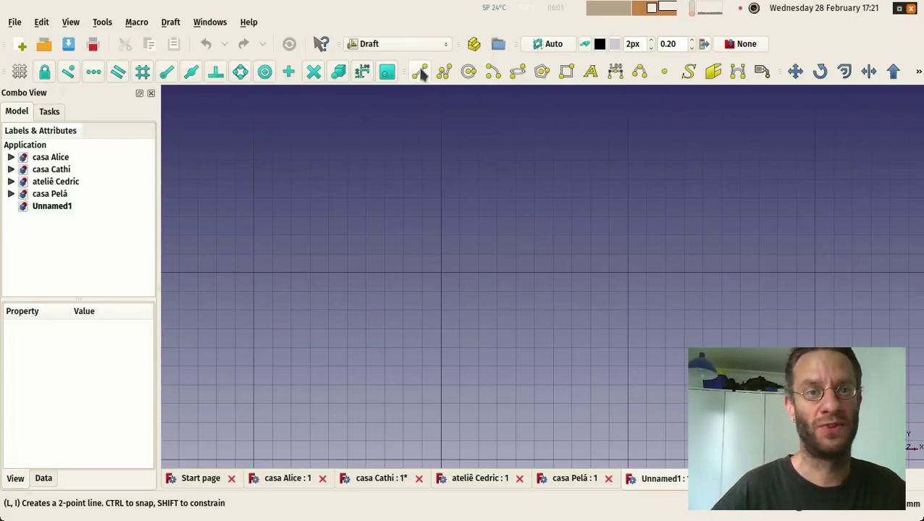
- Draw two Draft lines by picking points, the second ending on the first
{"action": "left_click", "coordinate": [421, 74]}
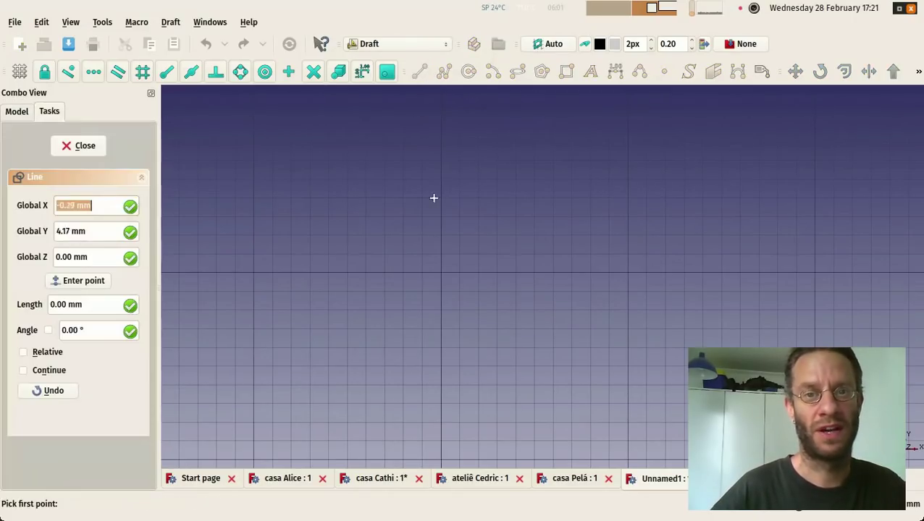
{"action": "left_click", "coordinate": [385, 198]}
{"action": "left_click", "coordinate": [572, 310]}
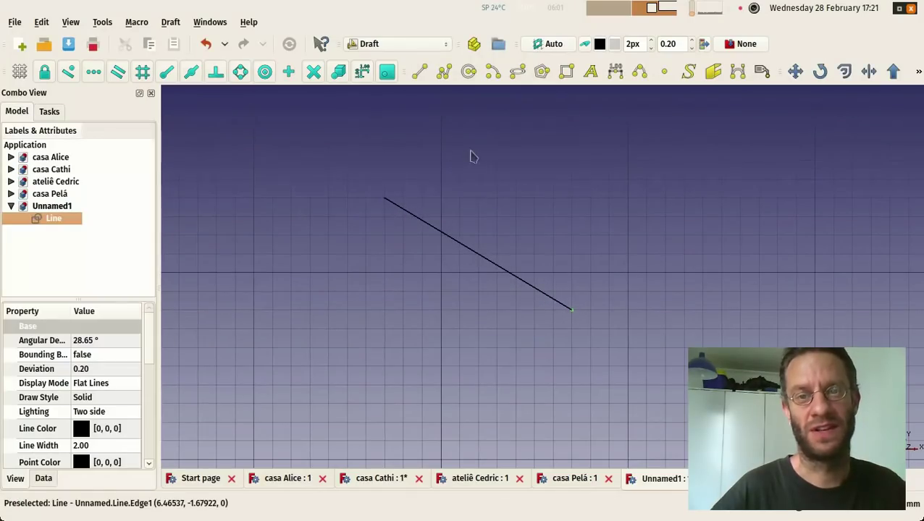
{"action": "left_click", "coordinate": [421, 72]}
{"action": "left_click", "coordinate": [605, 138]}
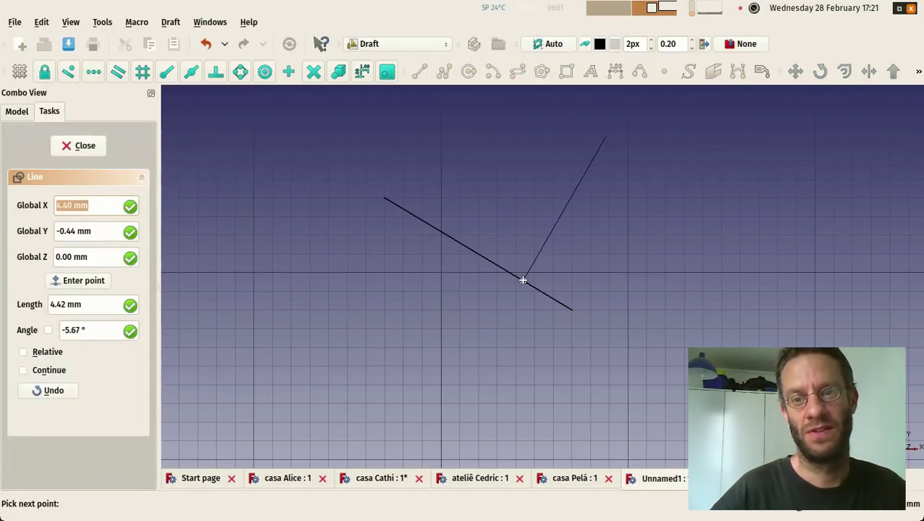
{"action": "left_click", "coordinate": [524, 281]}
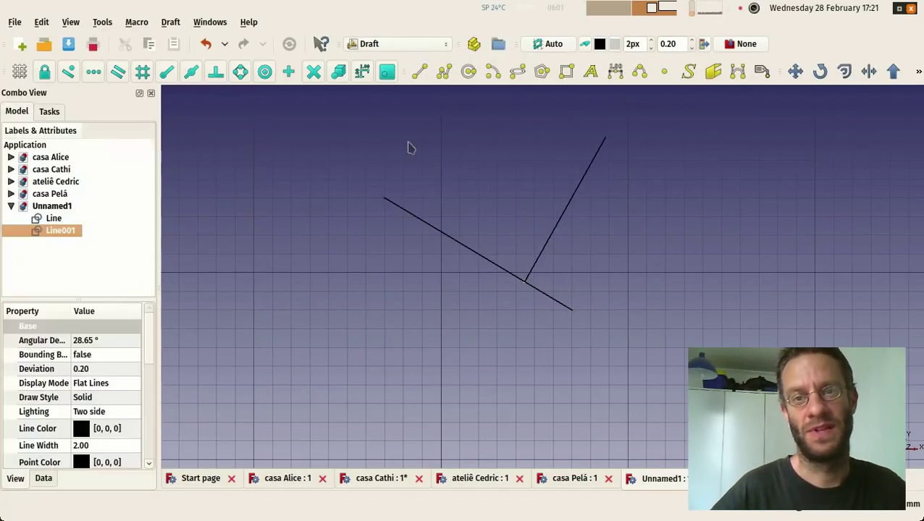
- Draw a third line from 0,0,0 to 10,0,0 using typed coordinates
{"action": "left_click", "coordinate": [421, 71]}
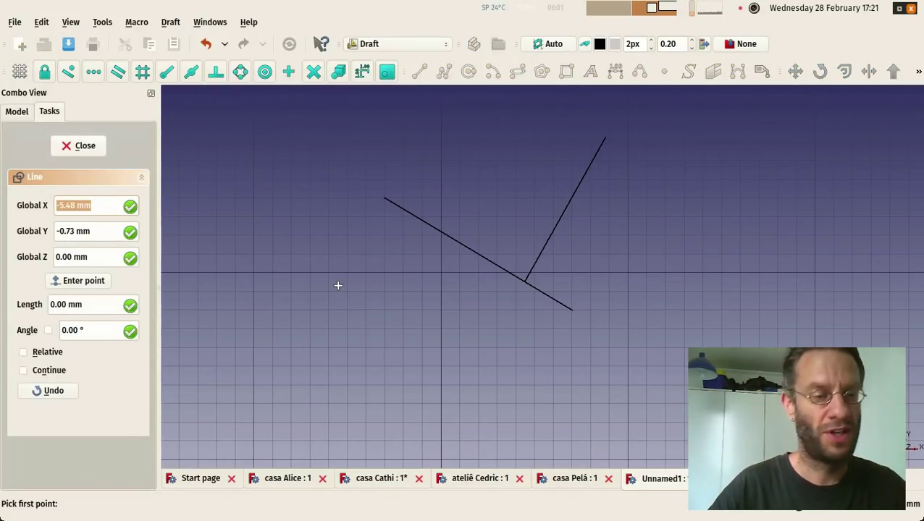
{"action": "type", "text": "0"}
{"action": "key", "text": "Tab"}
{"action": "type", "text": "0"}
{"action": "key", "text": "Tab"}
{"action": "type", "text": "0"}
{"action": "key", "text": "Return"}
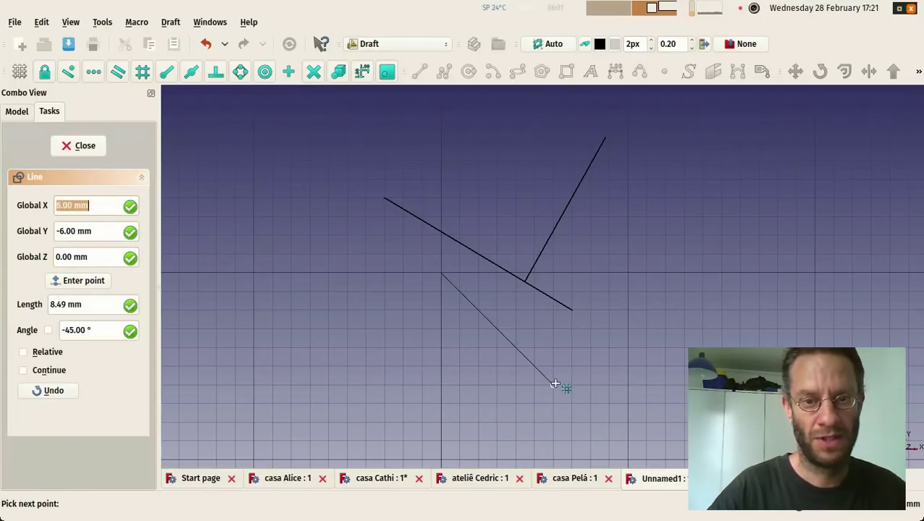
{"action": "type", "text": "10"}
{"action": "key", "text": "Tab"}
{"action": "type", "text": "0"}
{"action": "key", "text": "Tab"}
{"action": "key", "text": "Return"}
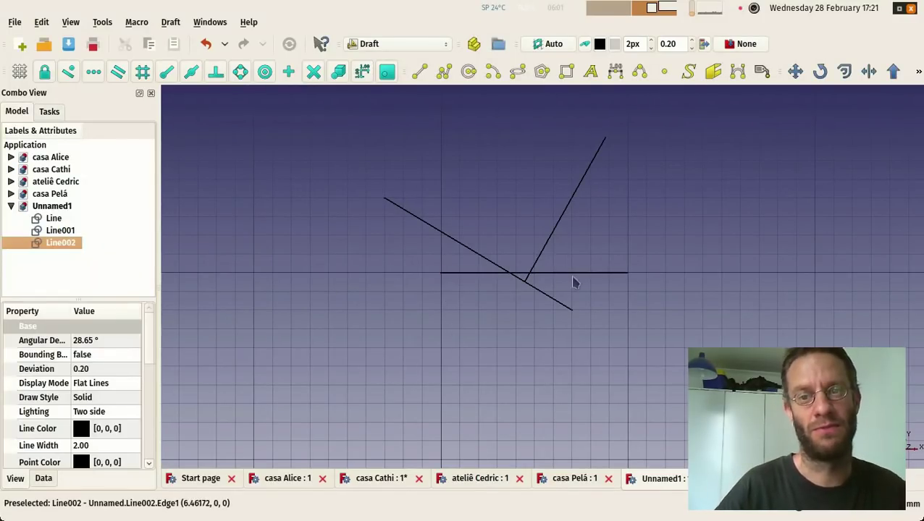
{"action": "left_click", "coordinate": [508, 213]}
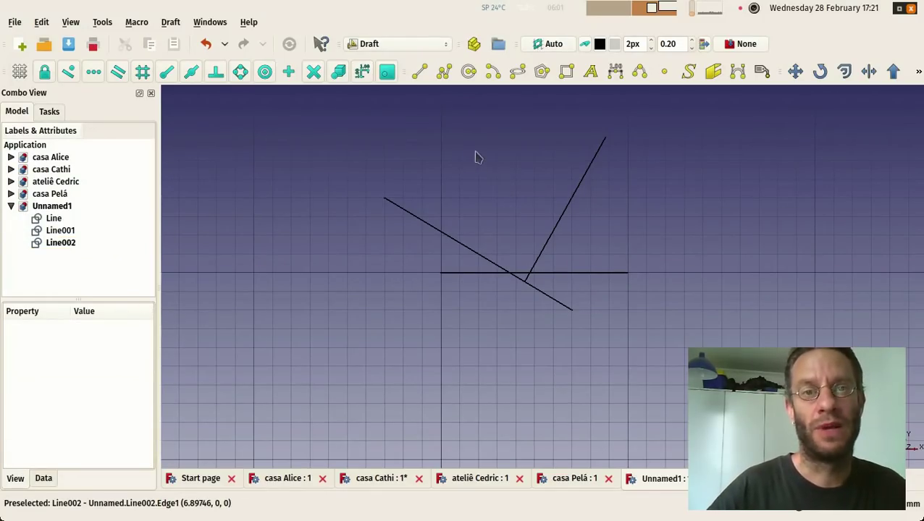
- Add a Part cube to Unnamed1, orbit to see it, then return to top view
{"action": "left_click", "coordinate": [399, 43]}
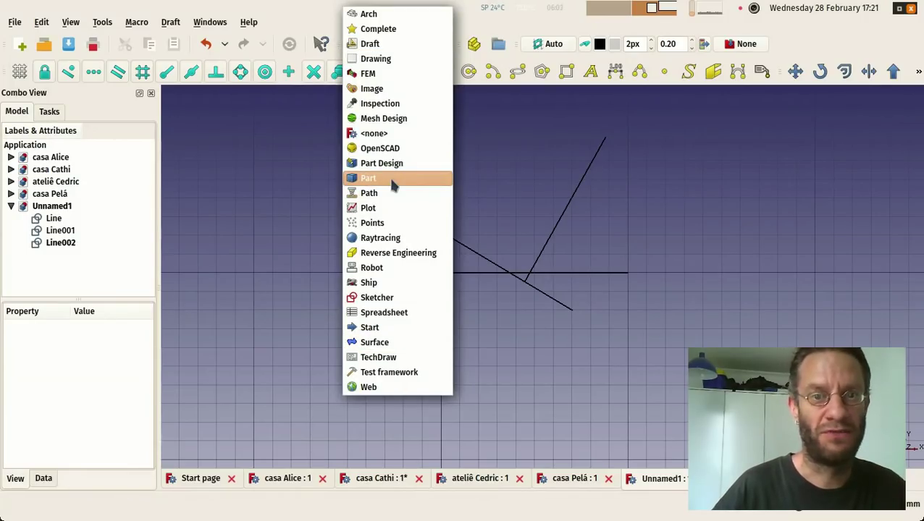
{"action": "key", "text": "Escape"}
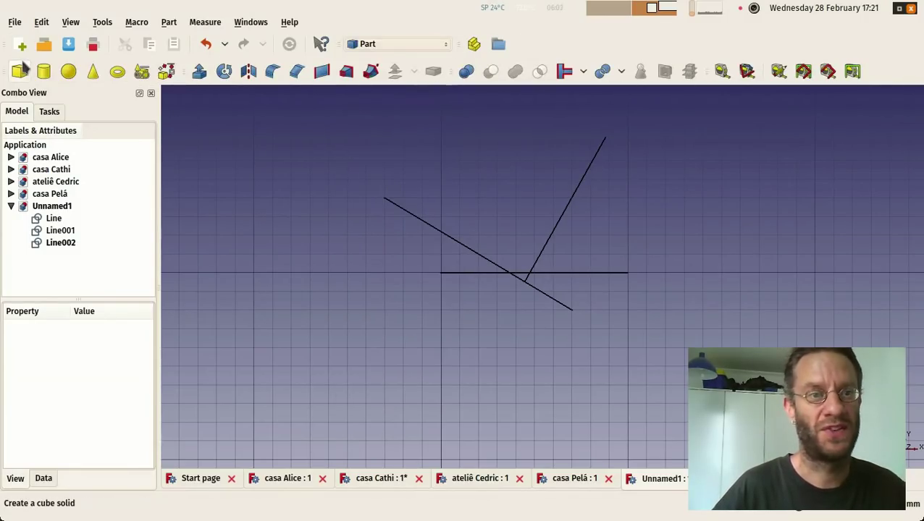
{"action": "left_click", "coordinate": [20, 71]}
{"action": "scroll", "coordinate": [440, 282], "scroll_direction": "up", "scroll_amount": 8}
{"action": "scroll", "coordinate": [416, 267], "scroll_direction": "down", "scroll_amount": 5}
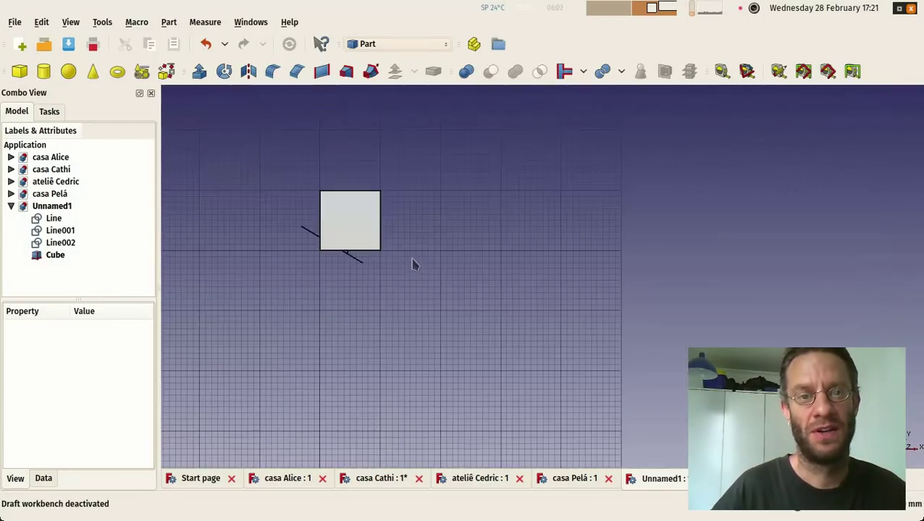
{"action": "middle_click_drag", "start_coordinate": [282, 233], "coordinate": [301, 240]}
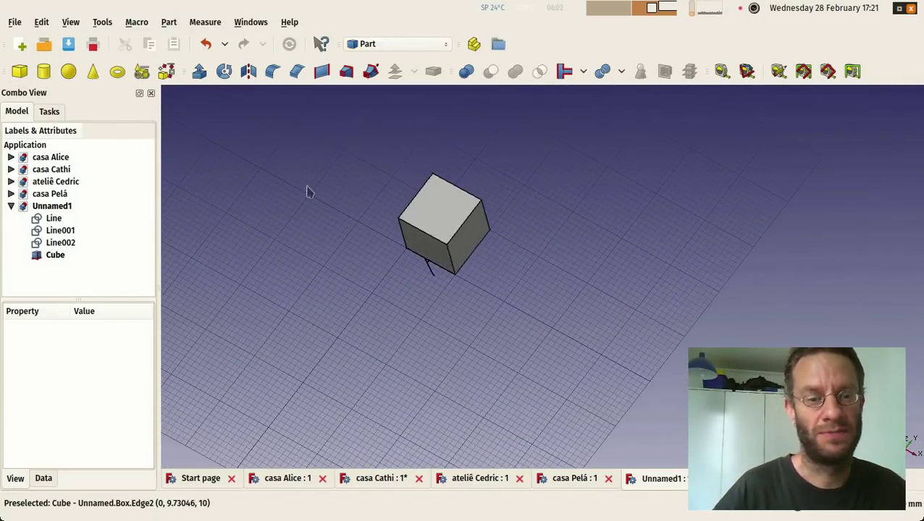
{"action": "key", "text": "2"}
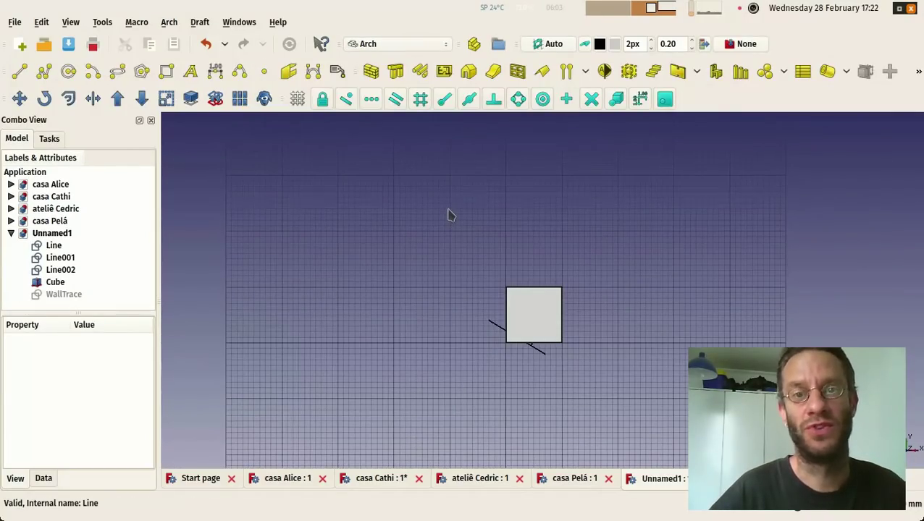
- Browse the workbench list, material tools and pipe tools dropdowns without changing anything
{"action": "left_click", "coordinate": [395, 45]}
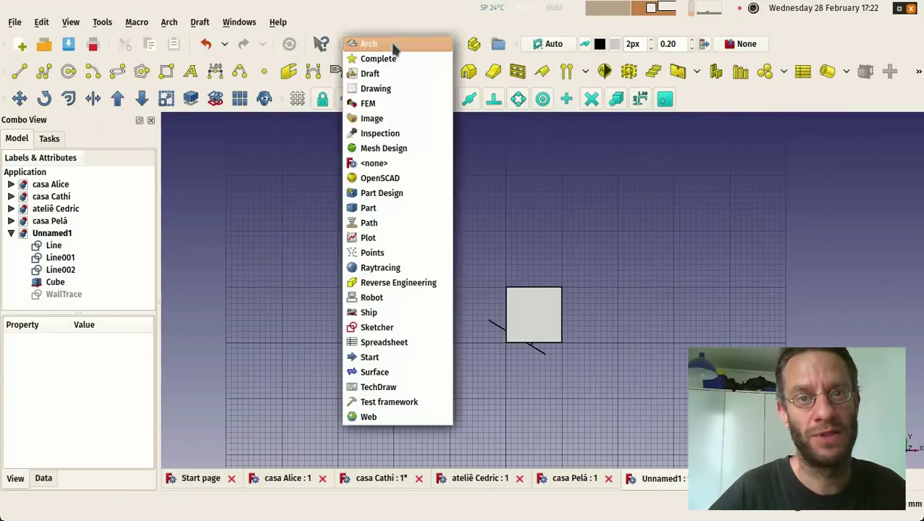
{"action": "left_click", "coordinate": [395, 45]}
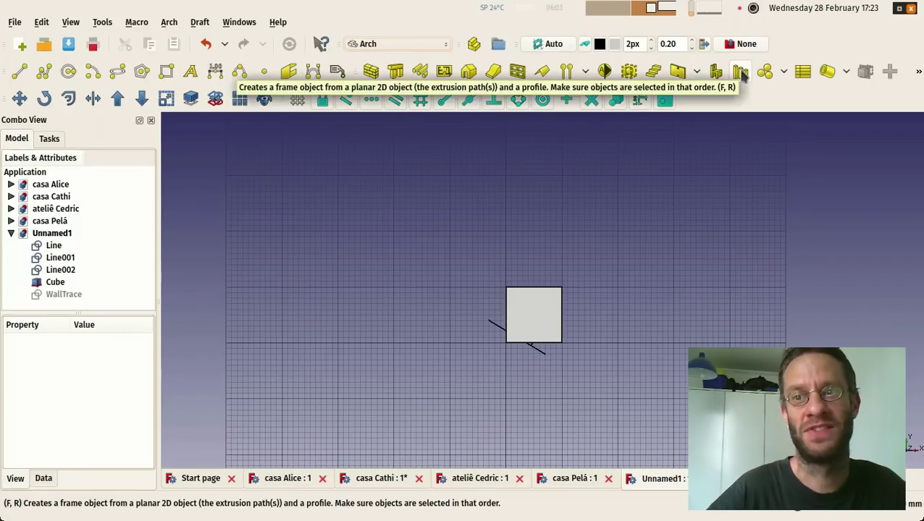
{"action": "left_click", "coordinate": [785, 72]}
{"action": "left_click", "coordinate": [790, 165]}
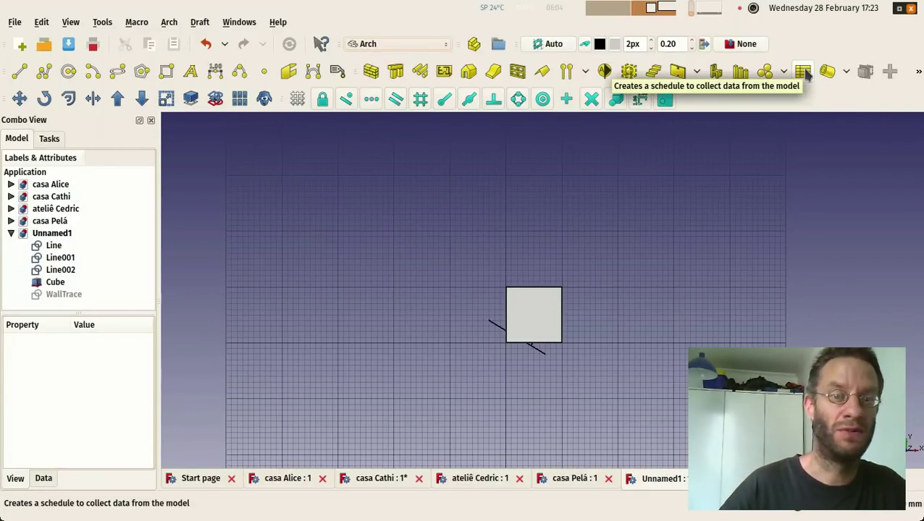
{"action": "left_click", "coordinate": [844, 72]}
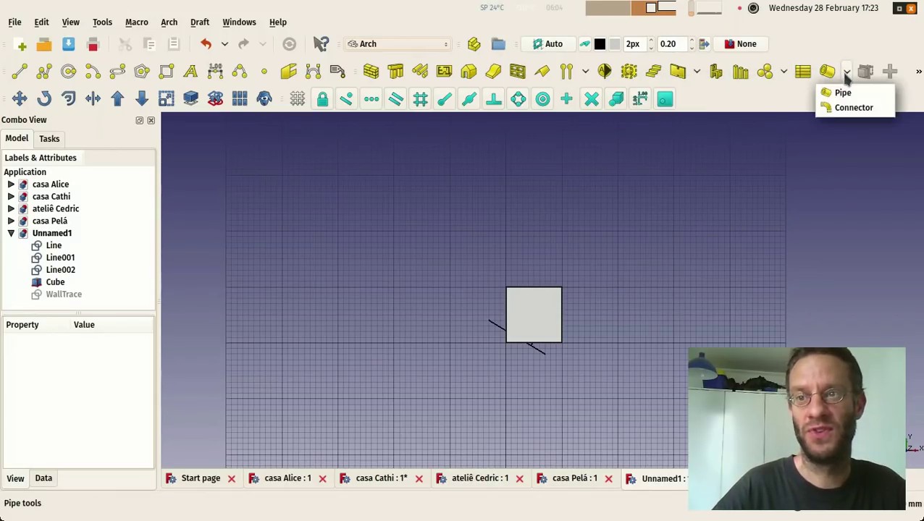
{"action": "left_click", "coordinate": [814, 168]}
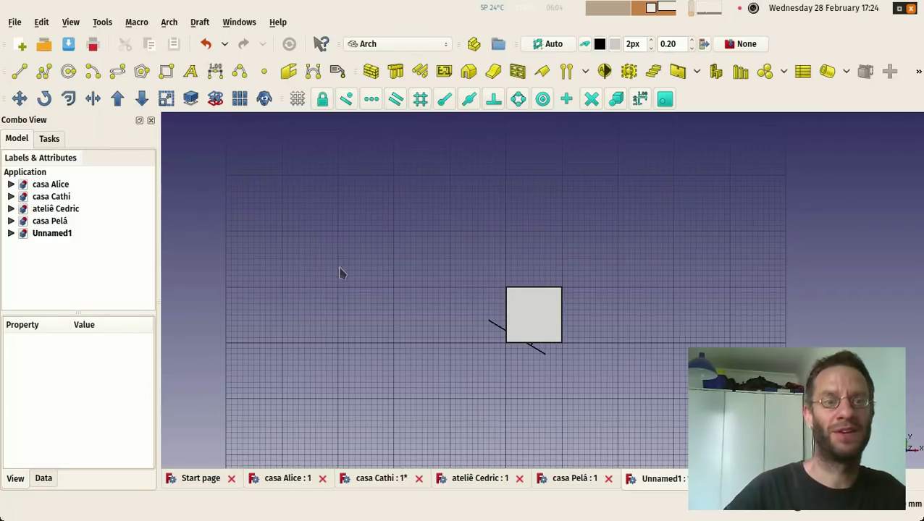
{"action": "left_click", "coordinate": [286, 481]}
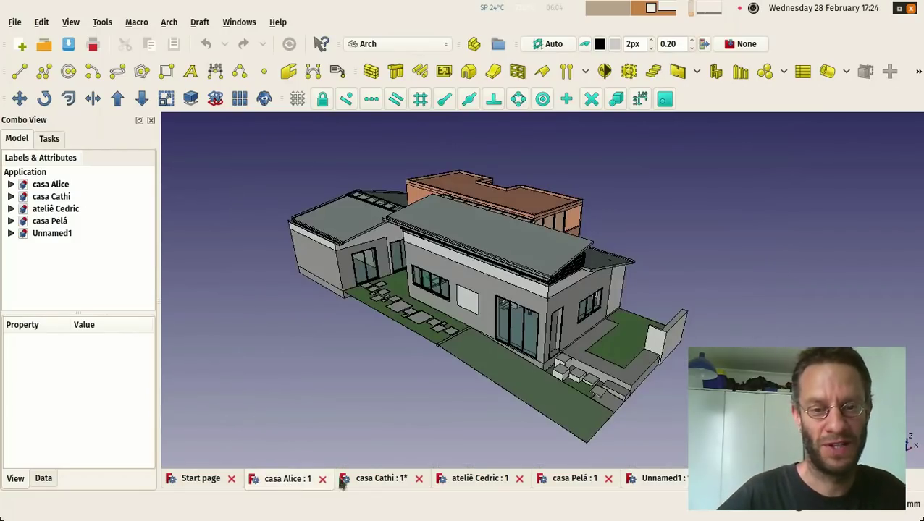
{"action": "left_click", "coordinate": [377, 482]}
{"action": "left_click", "coordinate": [459, 483]}
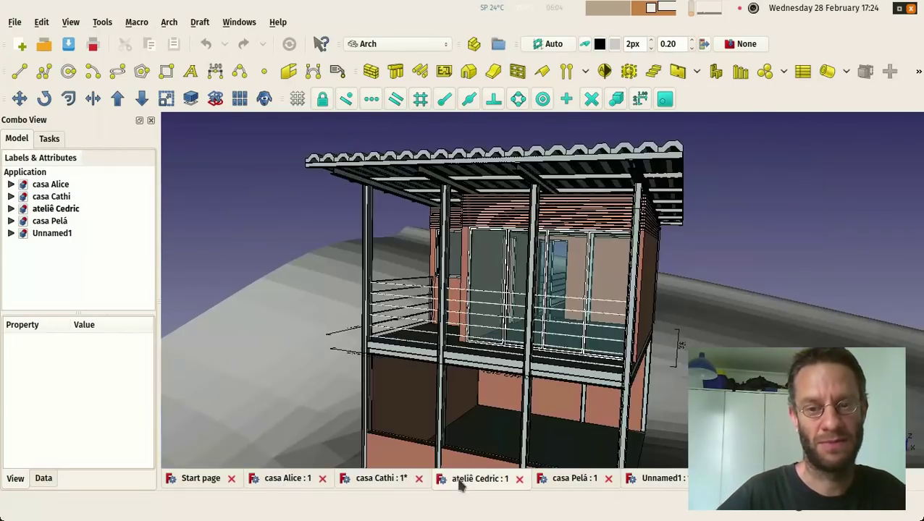
{"action": "left_click", "coordinate": [567, 479]}
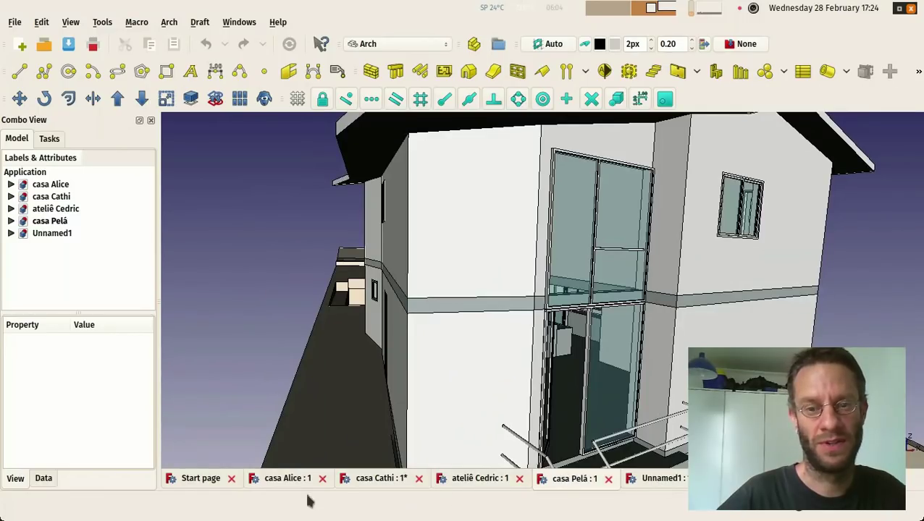
{"action": "left_click", "coordinate": [269, 484]}
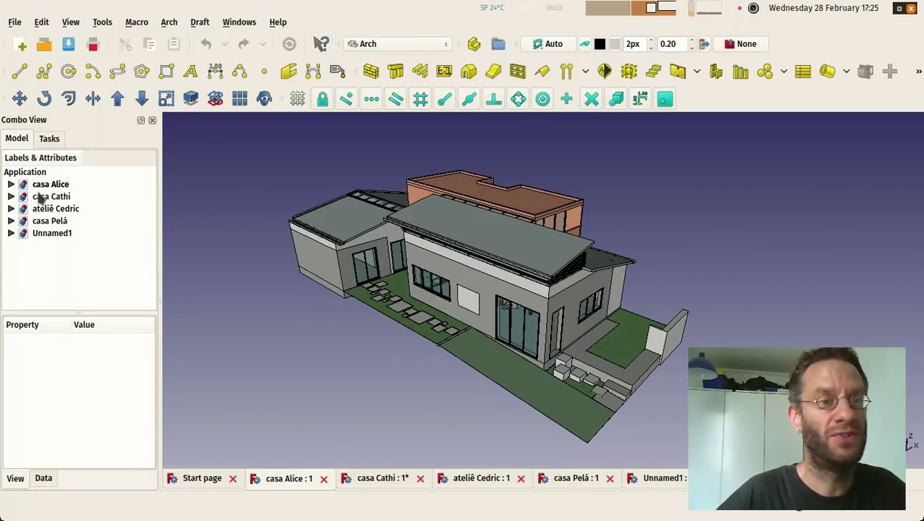
- Return to casa Alice, expand its tree and hide the property panel
{"action": "left_click", "coordinate": [392, 484]}
{"action": "left_click", "coordinate": [304, 483]}
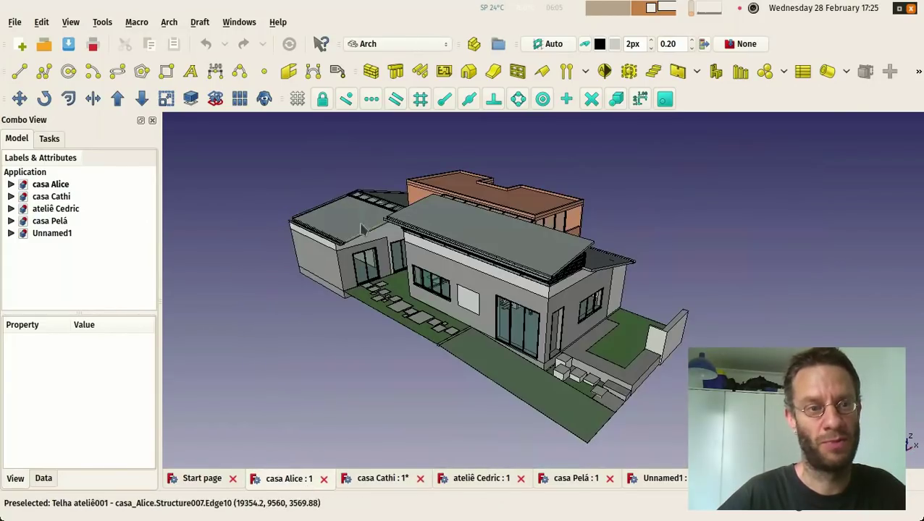
{"action": "left_click", "coordinate": [11, 185]}
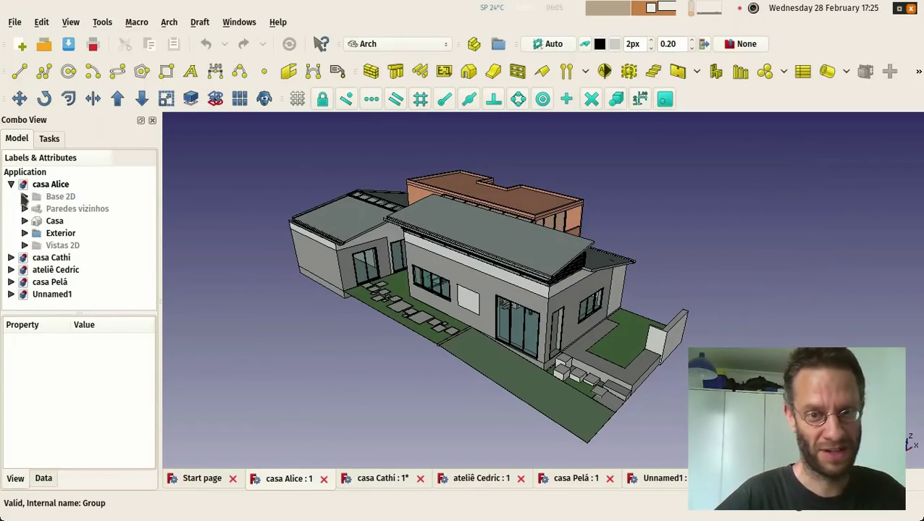
{"action": "left_click", "coordinate": [23, 197]}
{"action": "left_click", "coordinate": [11, 184]}
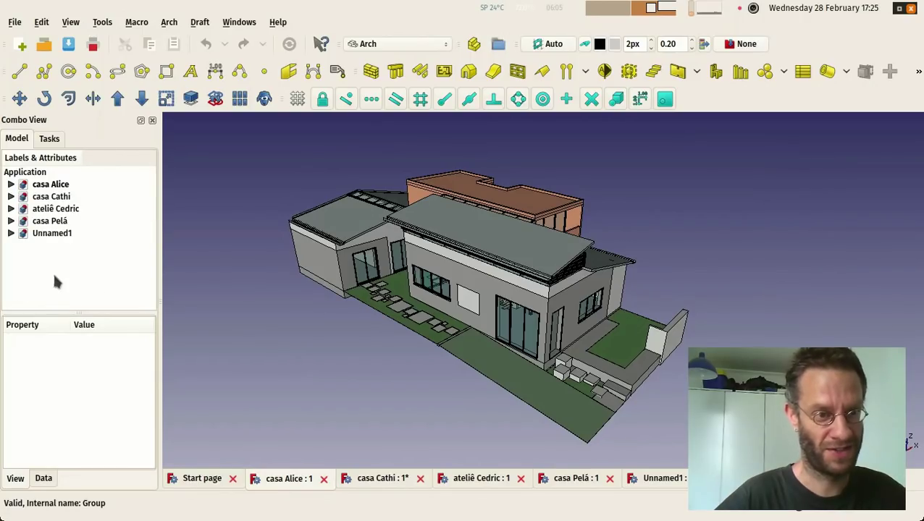
{"action": "left_click_drag", "start_coordinate": [71, 313], "coordinate": [80, 462]}
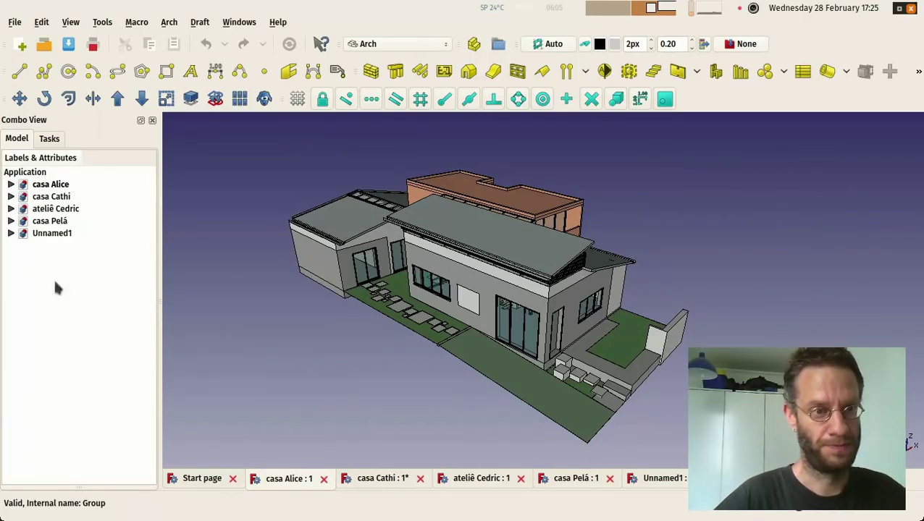
{"action": "left_click", "coordinate": [10, 185]}
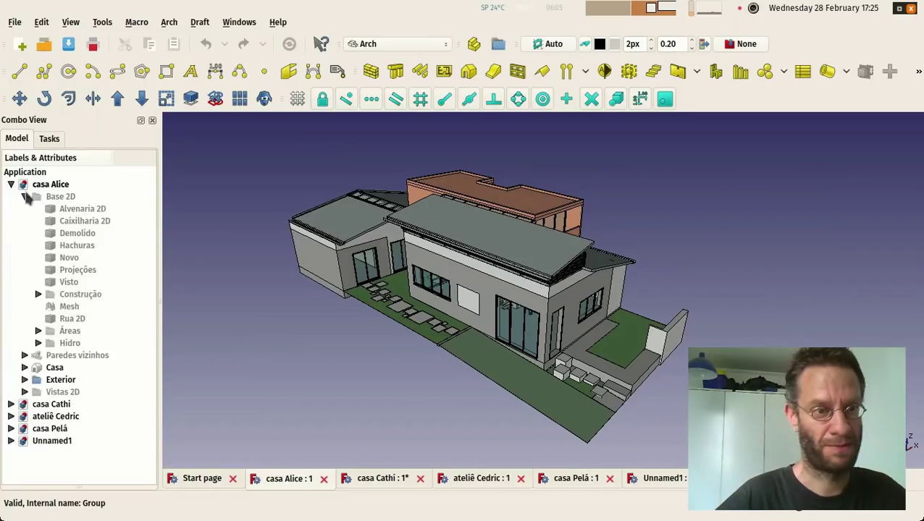
{"action": "left_click", "coordinate": [24, 197]}
- Expand the Casa group's Alvenaria and Pisos subgroups and widen the tree panel
{"action": "left_click", "coordinate": [25, 221]}
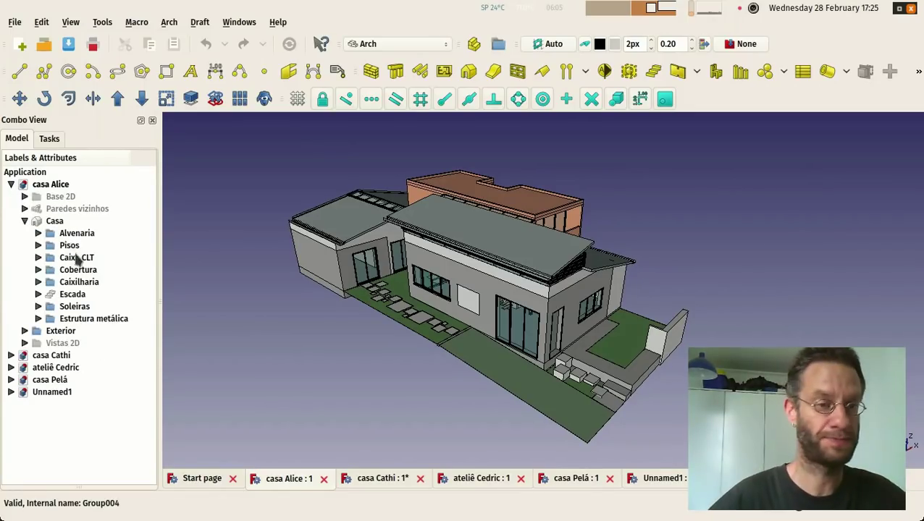
{"action": "left_click", "coordinate": [71, 236]}
{"action": "left_click", "coordinate": [69, 245]}
{"action": "left_click", "coordinate": [70, 258]}
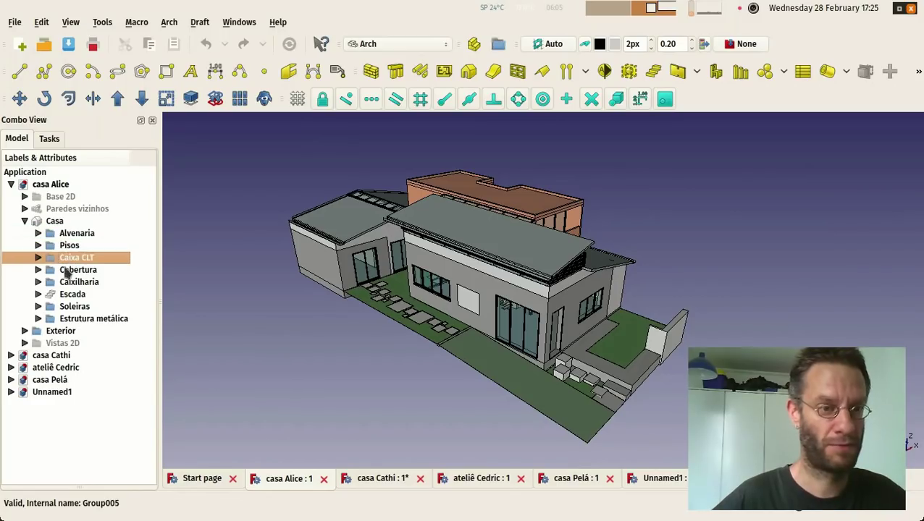
{"action": "left_click", "coordinate": [39, 233]}
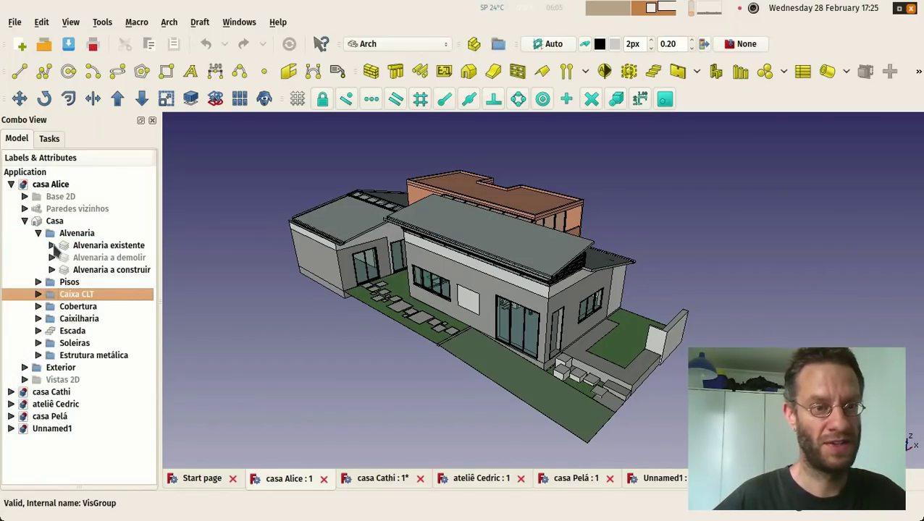
{"action": "left_click", "coordinate": [51, 245]}
{"action": "left_click", "coordinate": [51, 246]}
{"action": "left_click", "coordinate": [38, 282]}
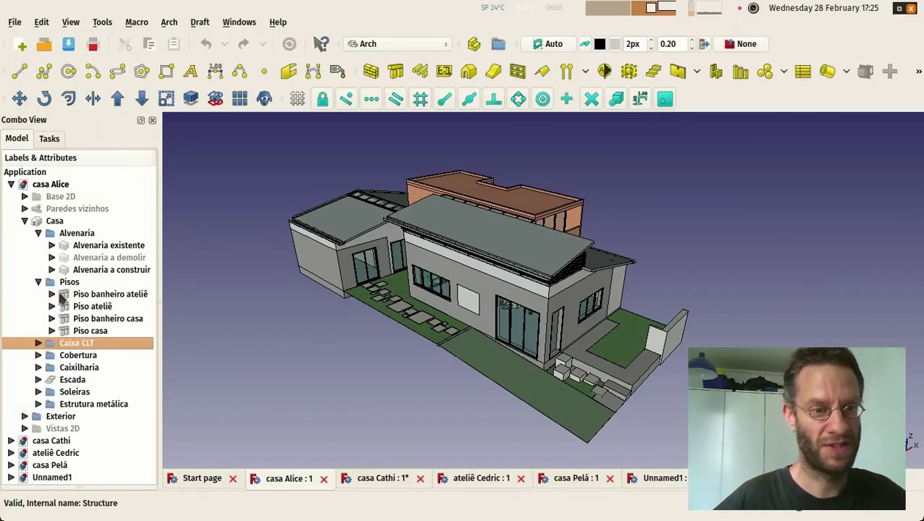
{"action": "left_click", "coordinate": [51, 294]}
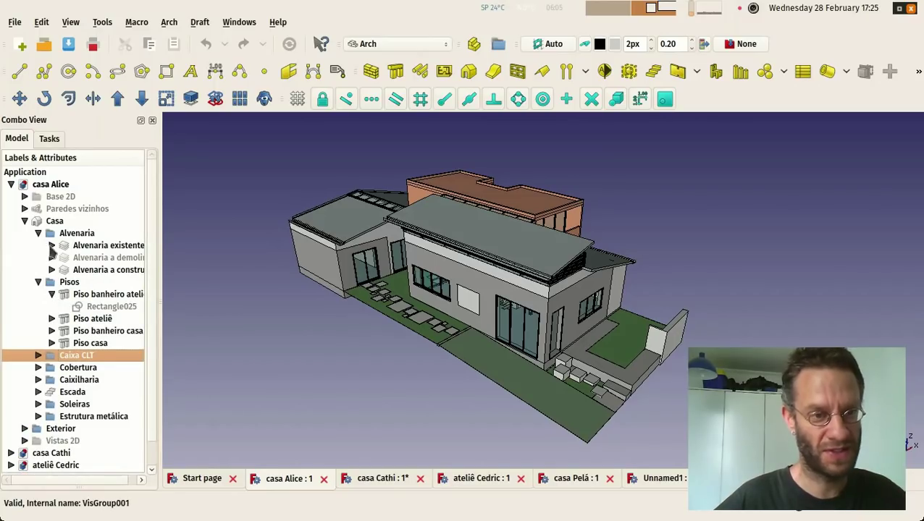
{"action": "left_click", "coordinate": [52, 246]}
{"action": "left_click", "coordinate": [65, 258]}
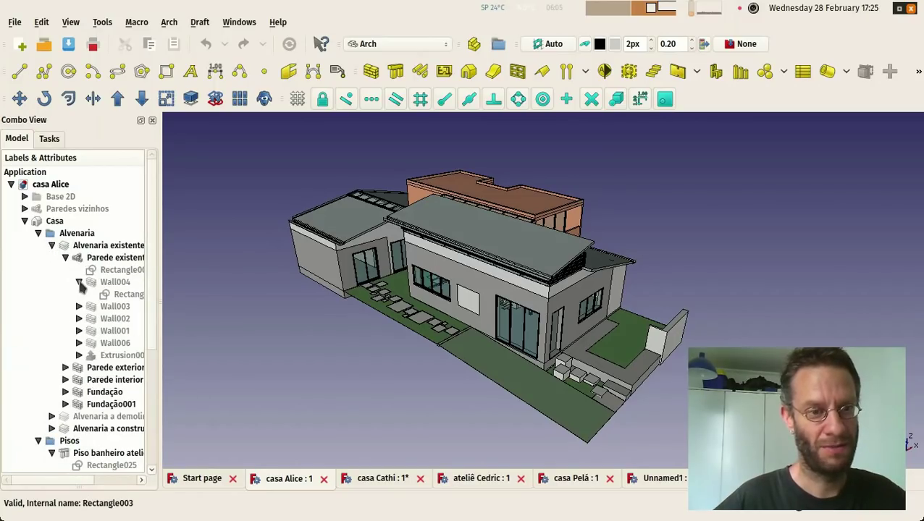
{"action": "left_click_drag", "start_coordinate": [155, 286], "coordinate": [183, 286]}
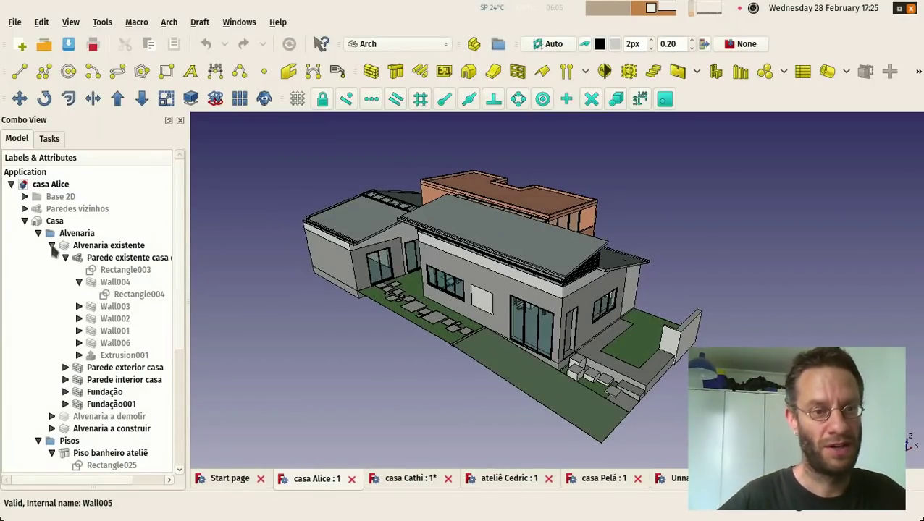
- Collapse Alvenaria and Pisos, inspect the Soleiras thresholds group, then open the workbench list
{"action": "left_click", "coordinate": [38, 233]}
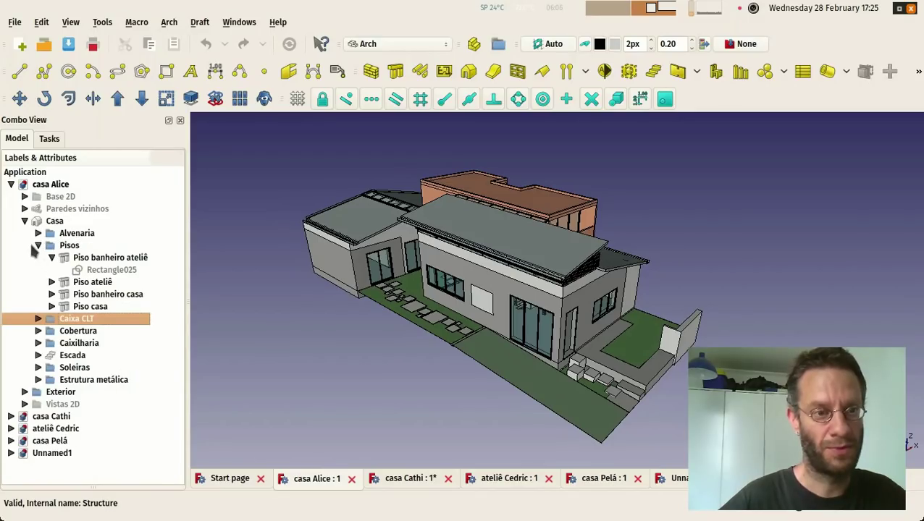
{"action": "left_click", "coordinate": [38, 245]}
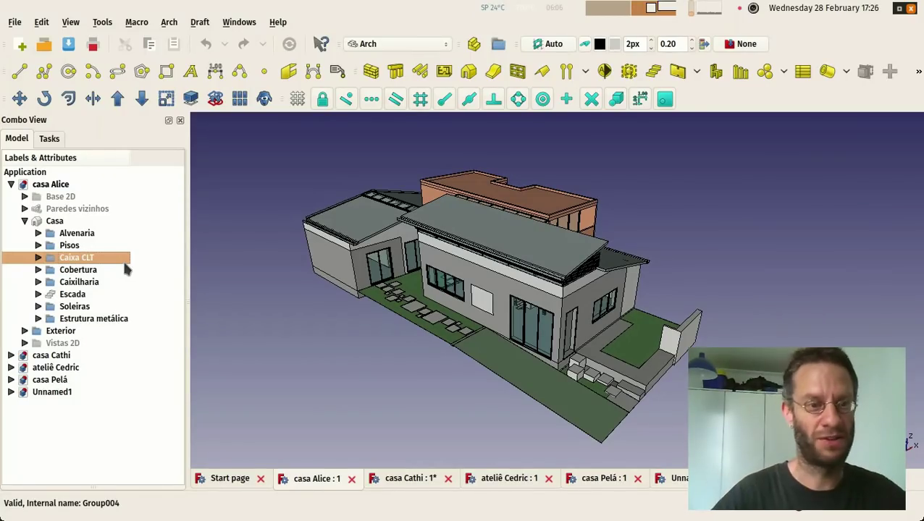
{"action": "left_click", "coordinate": [38, 307]}
{"action": "scroll", "coordinate": [38, 307], "scroll_direction": "down", "scroll_amount": 2}
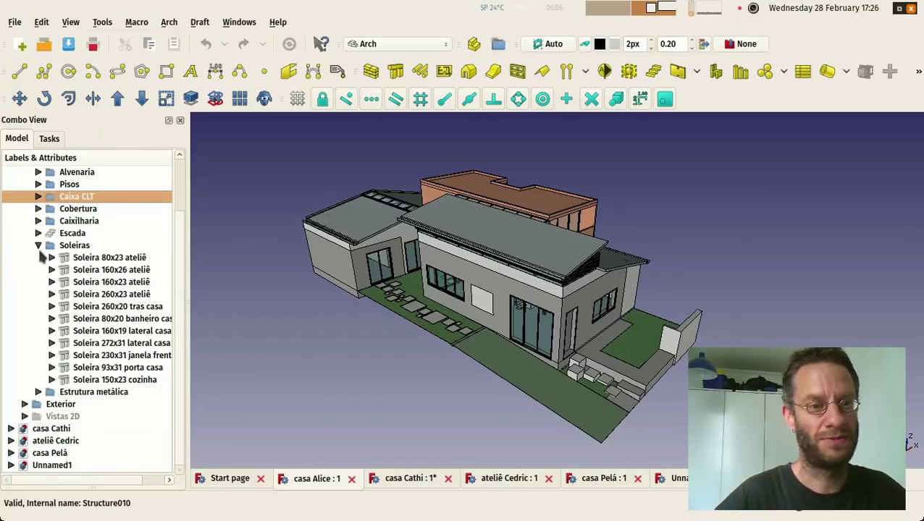
{"action": "left_click", "coordinate": [39, 246]}
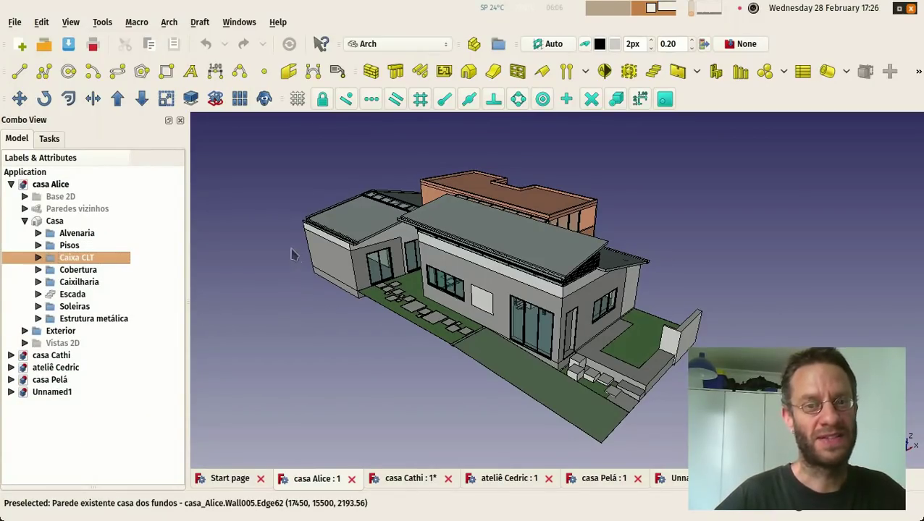
{"action": "scroll", "coordinate": [282, 241], "scroll_direction": "up", "scroll_amount": 5}
{"action": "scroll", "coordinate": [282, 240], "scroll_direction": "down", "scroll_amount": 5}
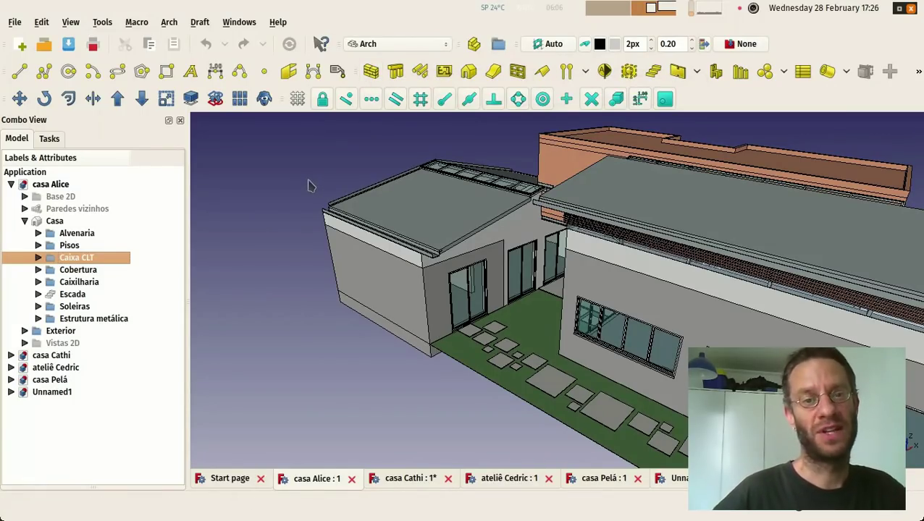
{"action": "left_click", "coordinate": [364, 43]}
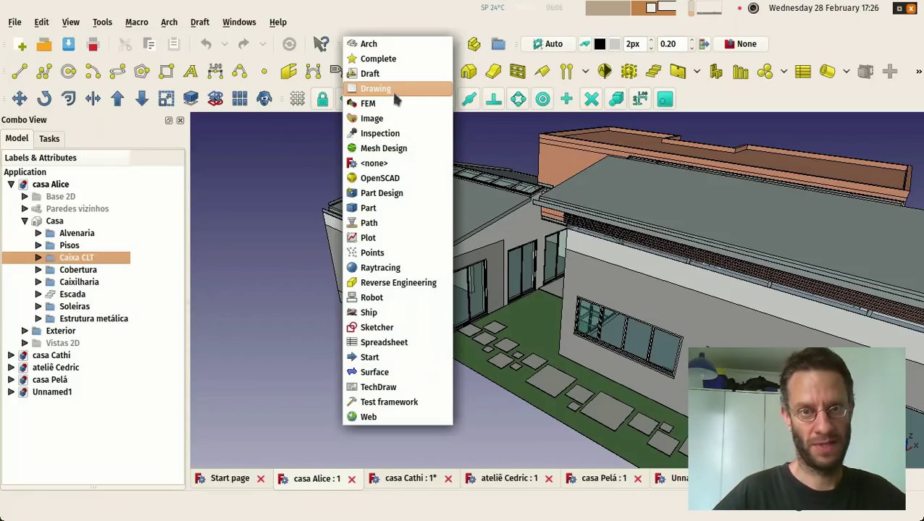
{"action": "left_click", "coordinate": [255, 162]}
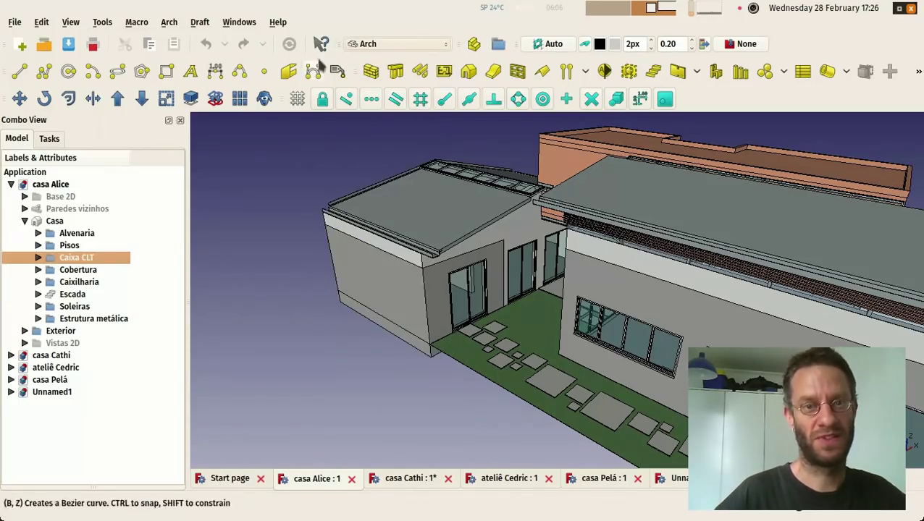
{"action": "left_click", "coordinate": [387, 286]}
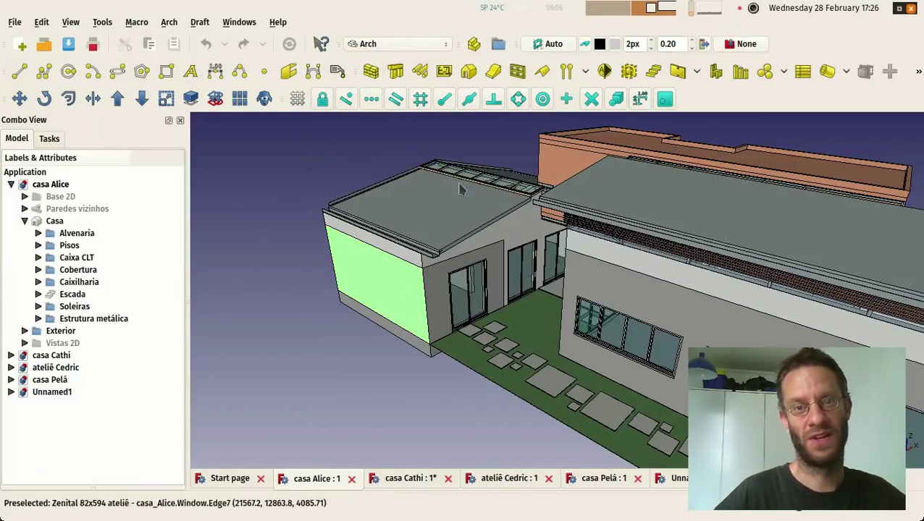
{"action": "left_click", "coordinate": [431, 194]}
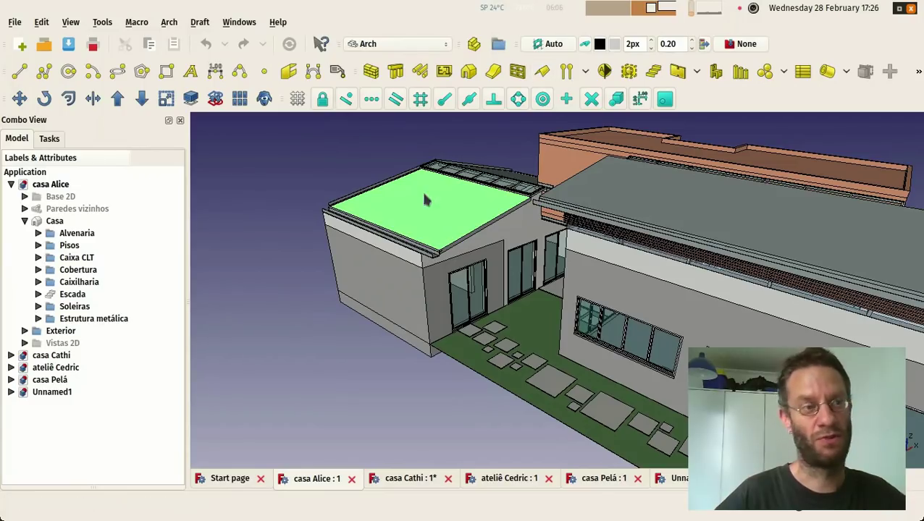
{"action": "left_click", "coordinate": [305, 369]}
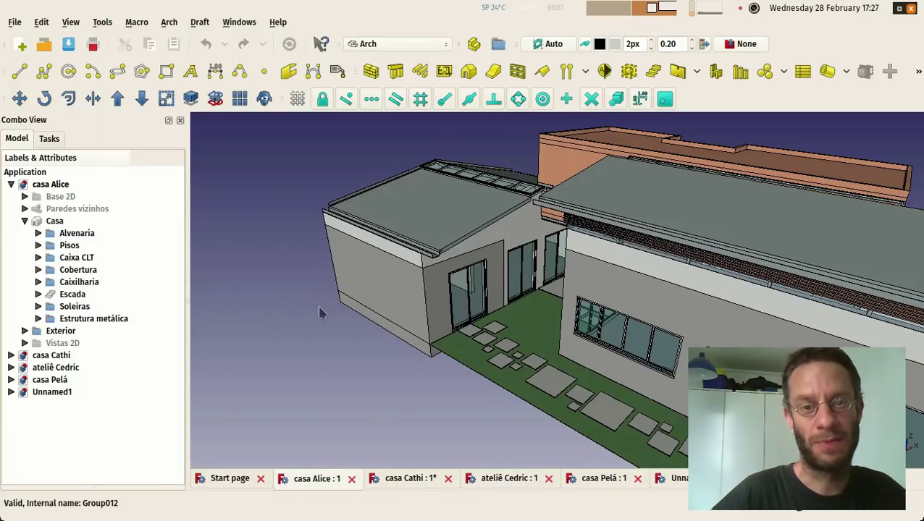
{"action": "scroll", "coordinate": [320, 346], "scroll_direction": "down", "scroll_amount": 4}
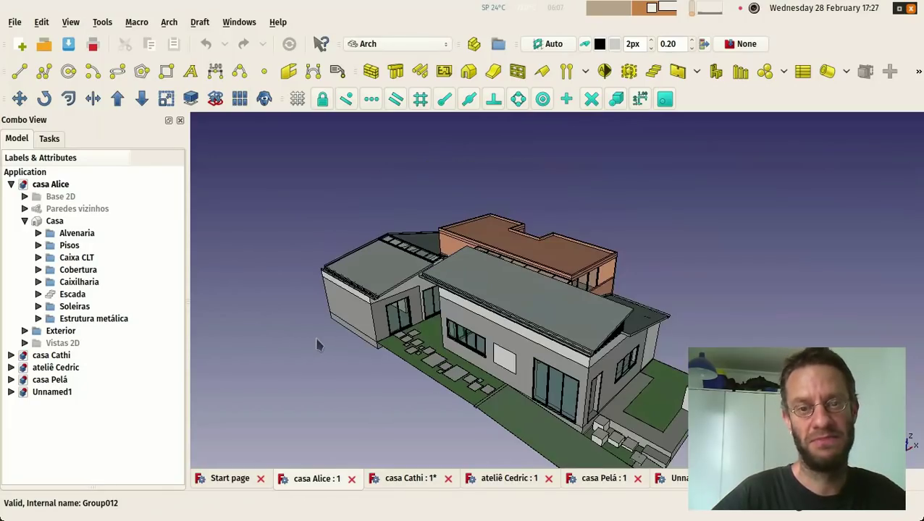
{"action": "scroll", "coordinate": [286, 368], "scroll_direction": "up", "scroll_amount": 4}
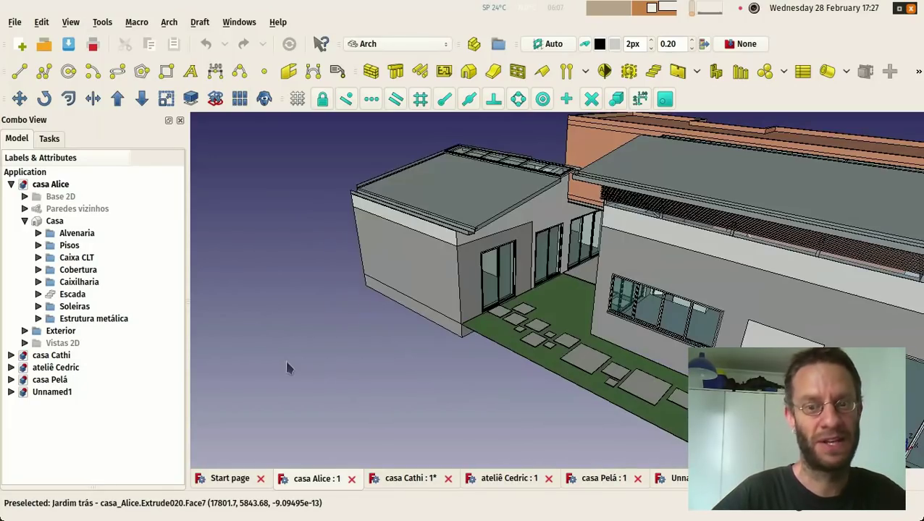
{"action": "scroll", "coordinate": [286, 366], "scroll_direction": "down", "scroll_amount": 3}
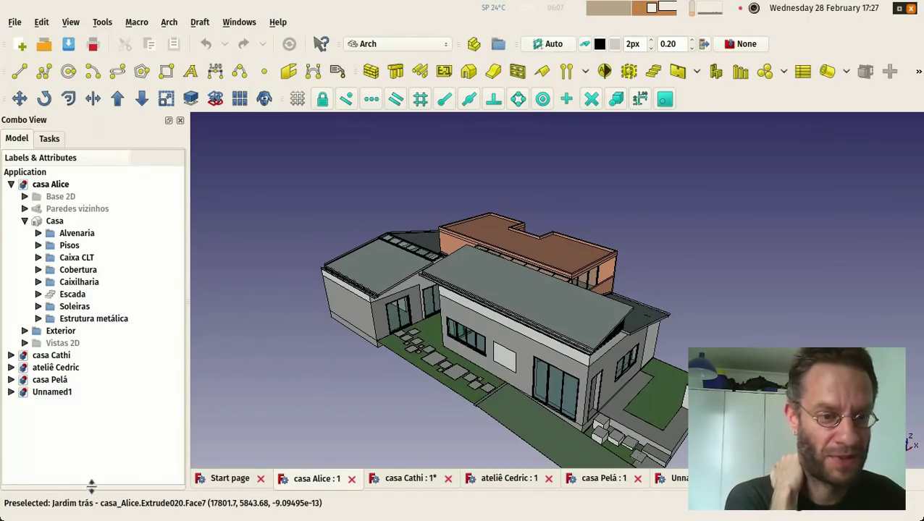
- Reveal the property panel and select the back-house wall and rear garden floor
{"action": "left_click_drag", "start_coordinate": [79, 459], "coordinate": [94, 339]}
{"action": "scroll", "coordinate": [297, 338], "scroll_direction": "up", "scroll_amount": 3}
{"action": "scroll", "coordinate": [596, 184], "scroll_direction": "down", "scroll_amount": 2}
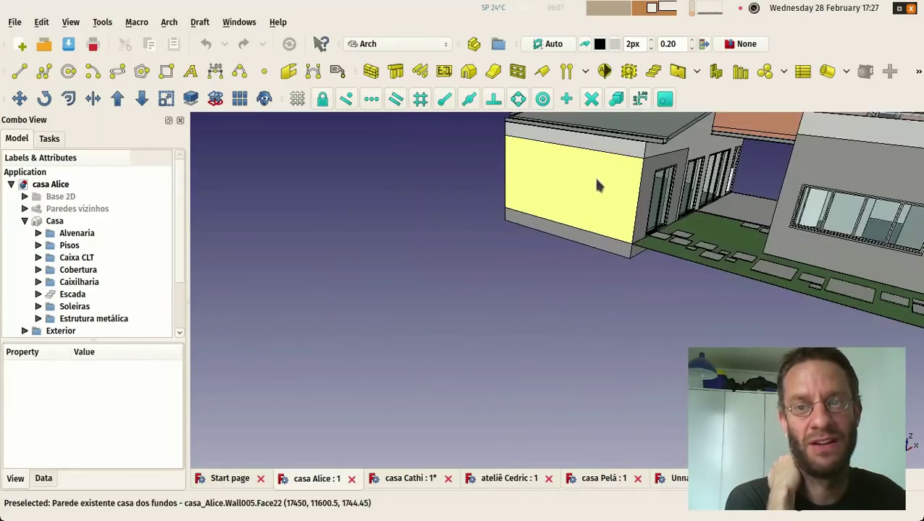
{"action": "left_click", "coordinate": [596, 186]}
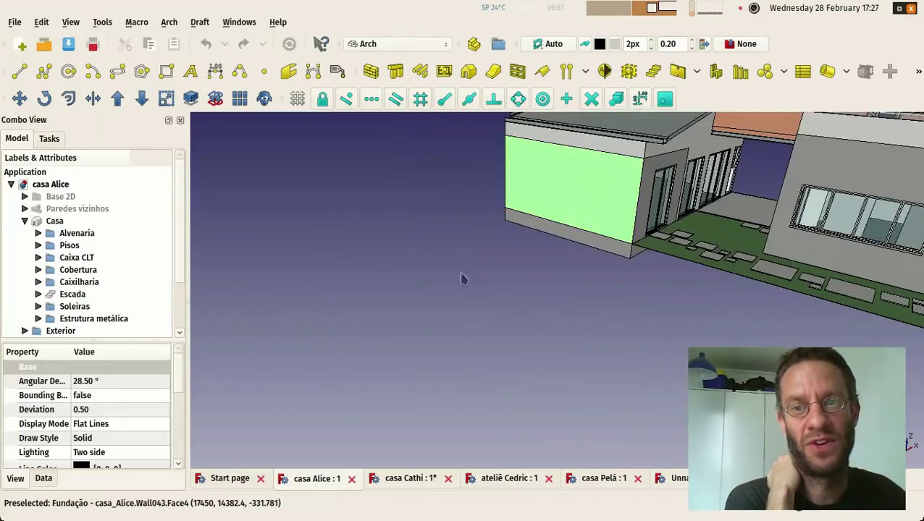
{"action": "left_click", "coordinate": [715, 243]}
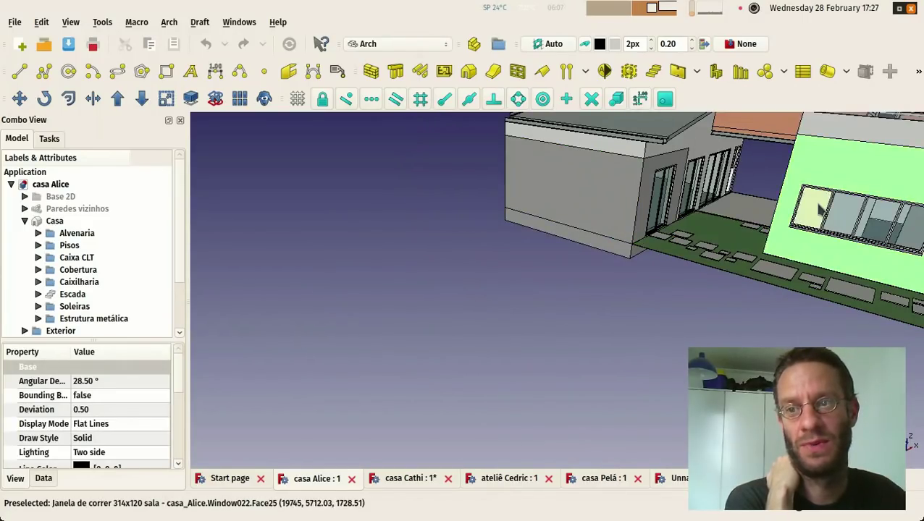
- Enlarge the property list and browse the sliding window's Data properties
{"action": "left_click_drag", "start_coordinate": [87, 339], "coordinate": [91, 248]}
{"action": "left_click", "coordinate": [43, 479]}
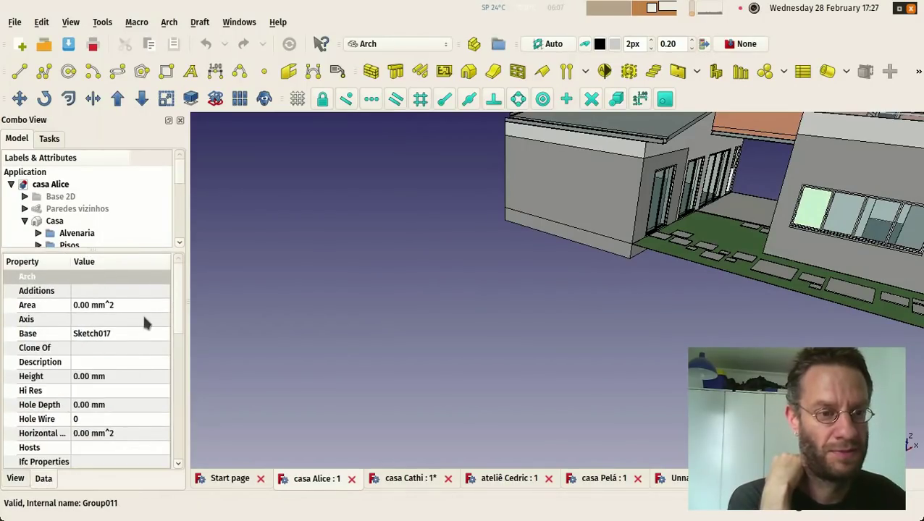
{"action": "scroll", "coordinate": [141, 312], "scroll_direction": "down", "scroll_amount": 7}
{"action": "scroll", "coordinate": [144, 313], "scroll_direction": "up", "scroll_amount": 4}
{"action": "scroll", "coordinate": [144, 319], "scroll_direction": "up", "scroll_amount": 2}
{"action": "scroll", "coordinate": [399, 293], "scroll_direction": "down", "scroll_amount": 5}
{"action": "scroll", "coordinate": [710, 272], "scroll_direction": "up", "scroll_amount": 8}
{"action": "scroll", "coordinate": [710, 271], "scroll_direction": "down", "scroll_amount": 8}
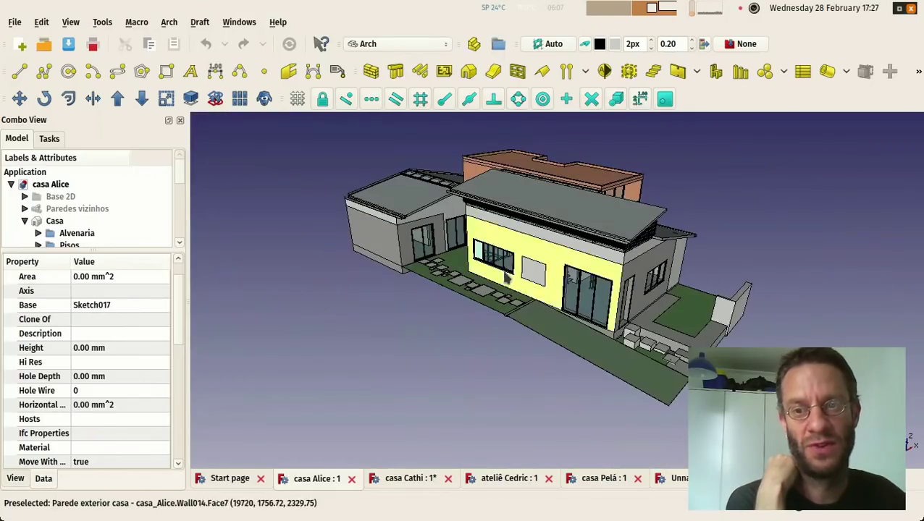
{"action": "left_click", "coordinate": [416, 339]}
- Switch to the casa Cathi model and select wall Parede034 from above
{"action": "left_click", "coordinate": [426, 483]}
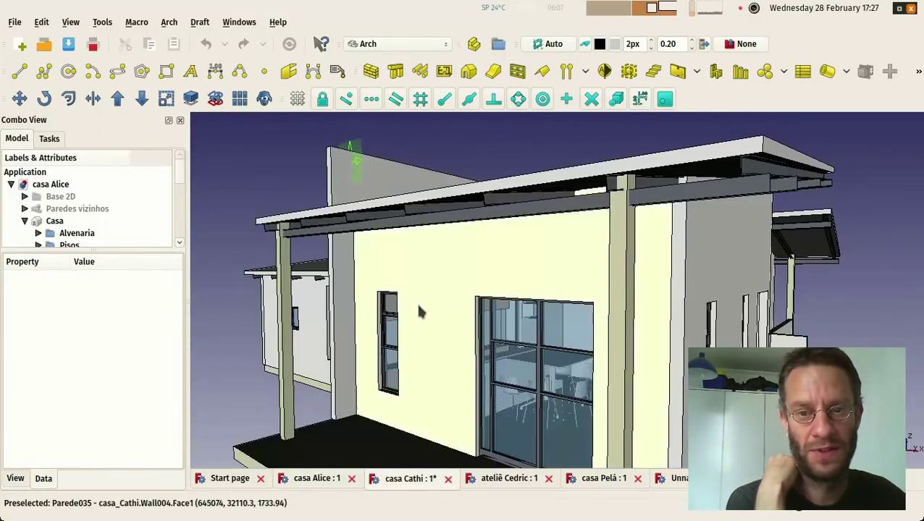
{"action": "scroll", "coordinate": [294, 316], "scroll_direction": "down", "scroll_amount": 5}
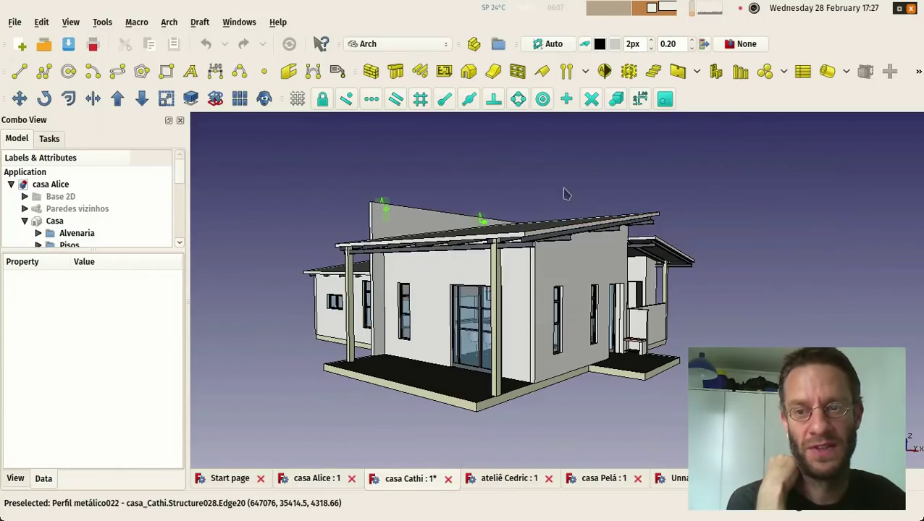
{"action": "middle_click_drag", "start_coordinate": [566, 194], "coordinate": [557, 224]}
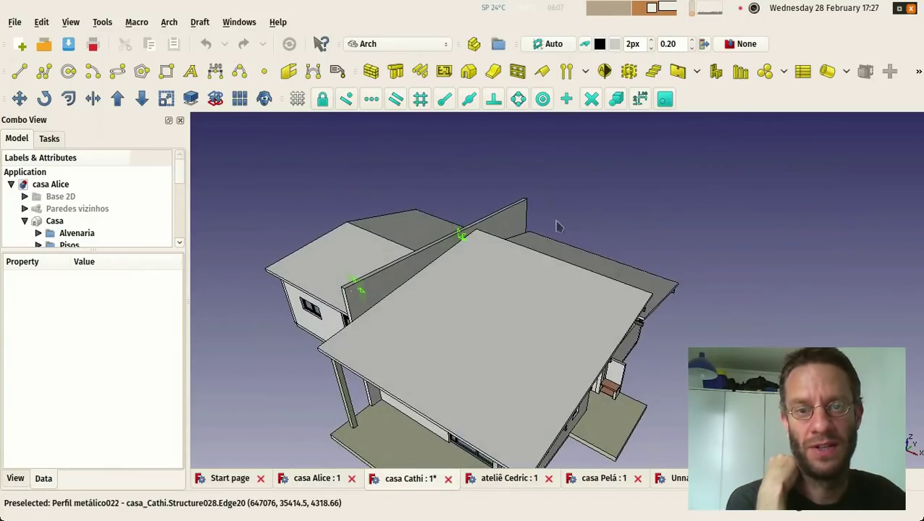
{"action": "left_click", "coordinate": [389, 285]}
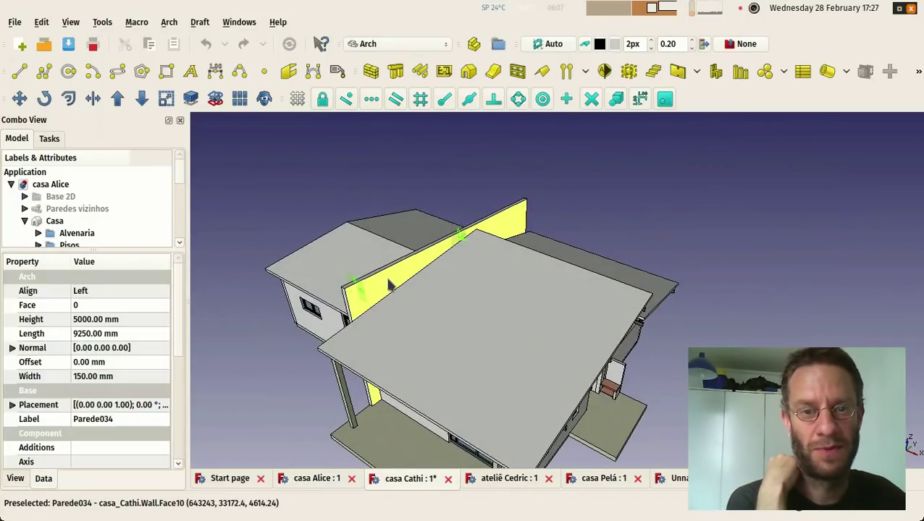
- Change Parede034's Height from 5000 mm to 10.0 m
{"action": "left_click", "coordinate": [87, 321]}
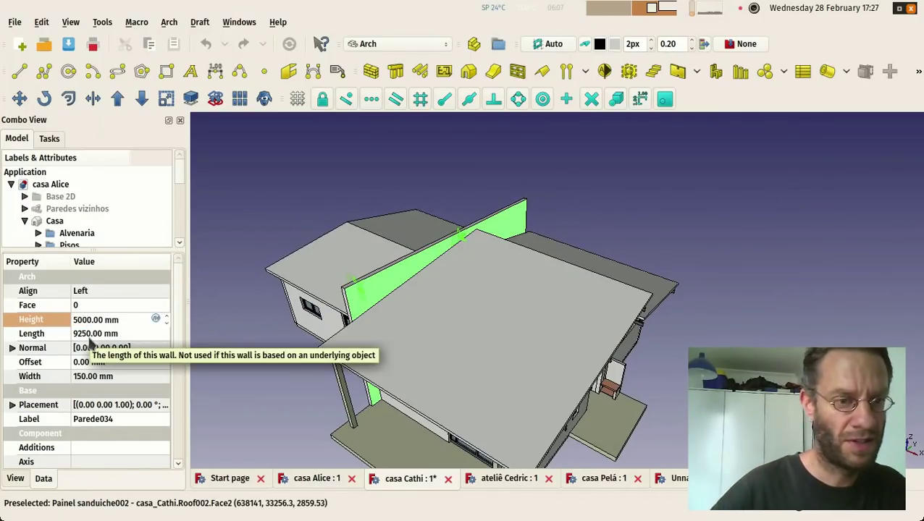
{"action": "key", "text": "Delete"}
{"action": "key", "text": "Delete"}
{"action": "type", "text": "10."}
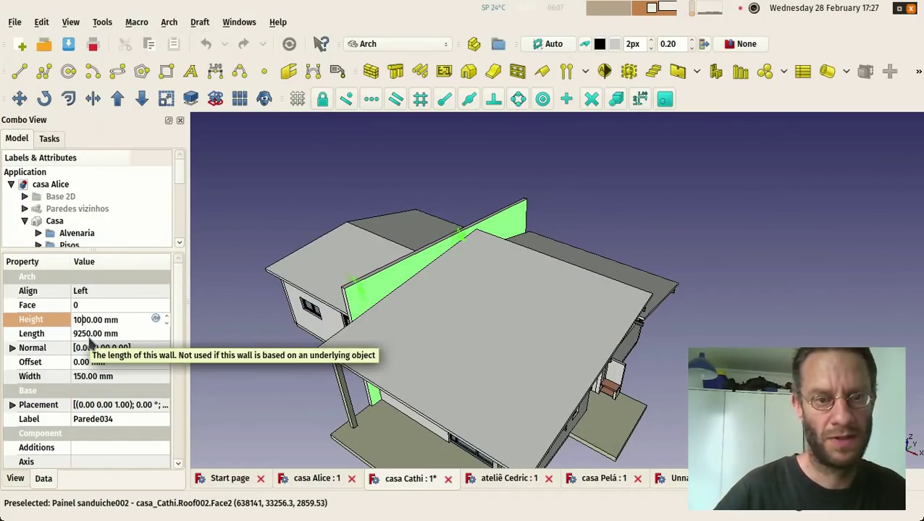
{"action": "type", "text": "0"}
{"action": "key", "text": "Return"}
{"action": "key", "text": "1"}
- Orbit around the raised wall and select the roof to see its properties
{"action": "left_click", "coordinate": [447, 245]}
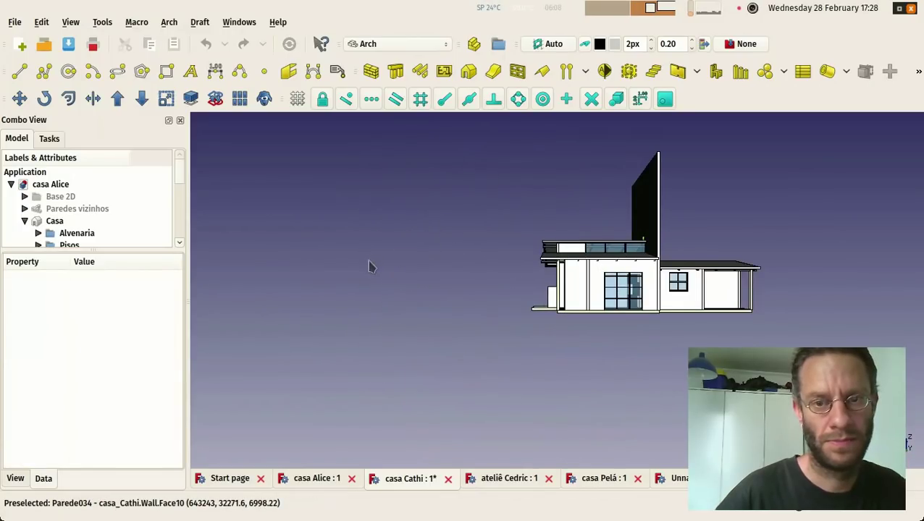
{"action": "left_click_drag", "start_coordinate": [372, 264], "coordinate": [400, 239]}
{"action": "left_click", "coordinate": [246, 360]}
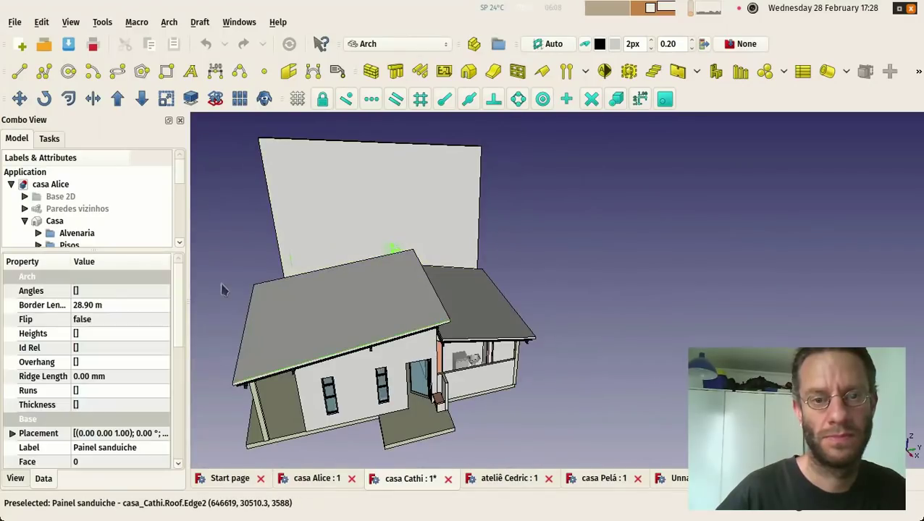
{"action": "scroll", "coordinate": [258, 320], "scroll_direction": "up", "scroll_amount": 6}
{"action": "left_click_drag", "start_coordinate": [282, 251], "coordinate": [369, 215]}
- Select wall Parede034 and set its Height back to 500 cm
{"action": "left_click", "coordinate": [274, 242]}
{"action": "left_click", "coordinate": [532, 268]}
{"action": "double_click", "coordinate": [108, 319]}
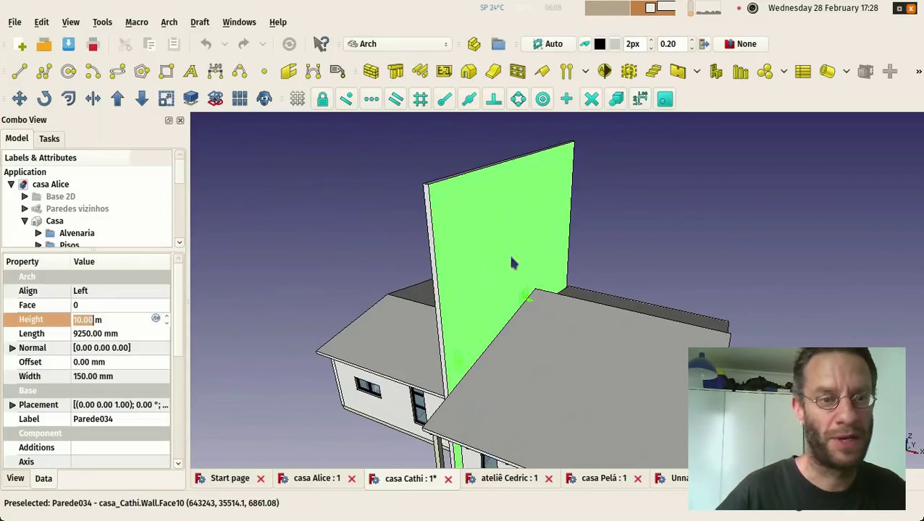
{"action": "left_click", "coordinate": [321, 268]}
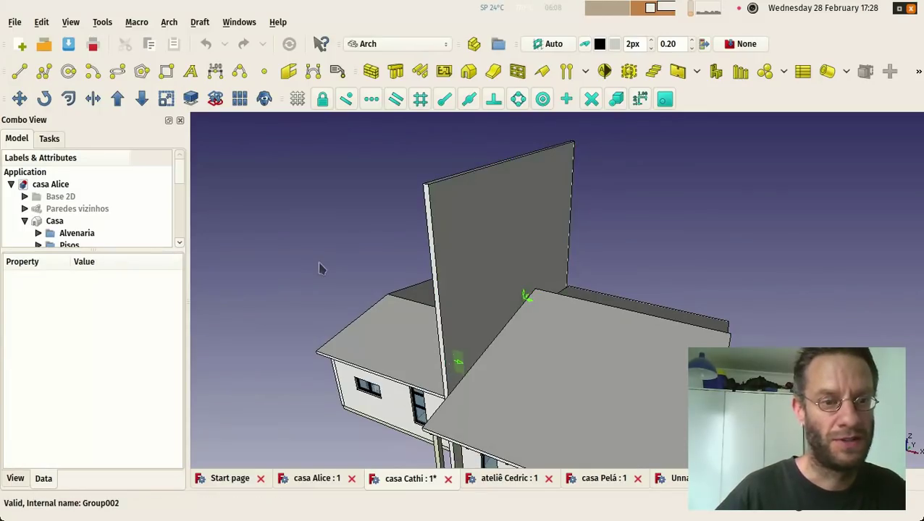
{"action": "left_click", "coordinate": [497, 253]}
{"action": "left_click", "coordinate": [112, 317]}
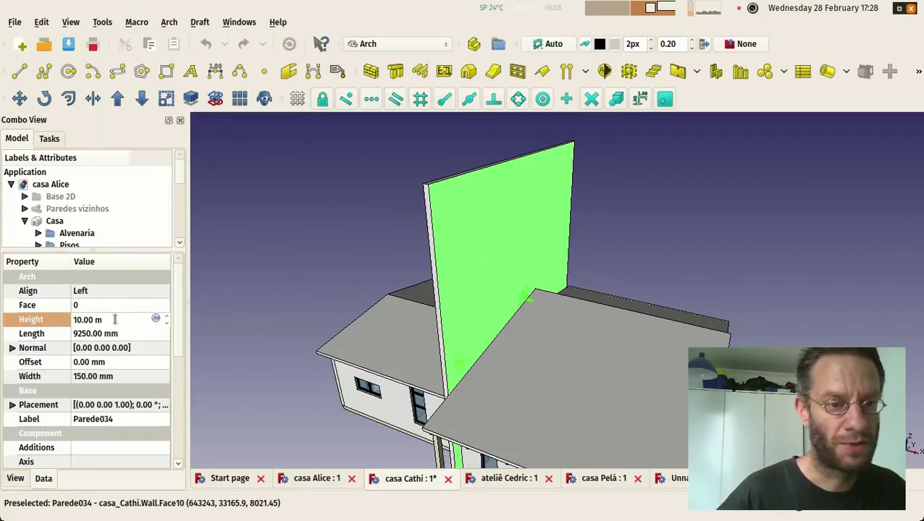
{"action": "left_click_drag", "start_coordinate": [115, 319], "coordinate": [78, 311]}
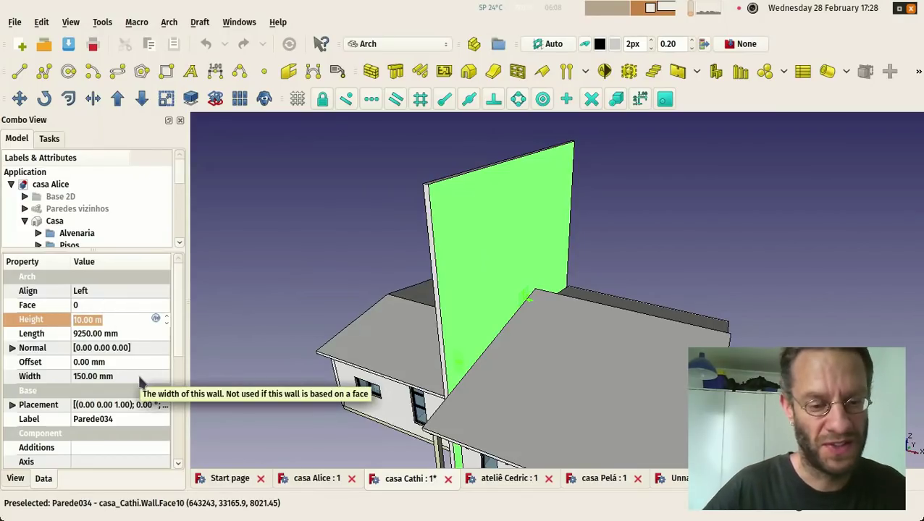
{"action": "type", "text": "500cm"}
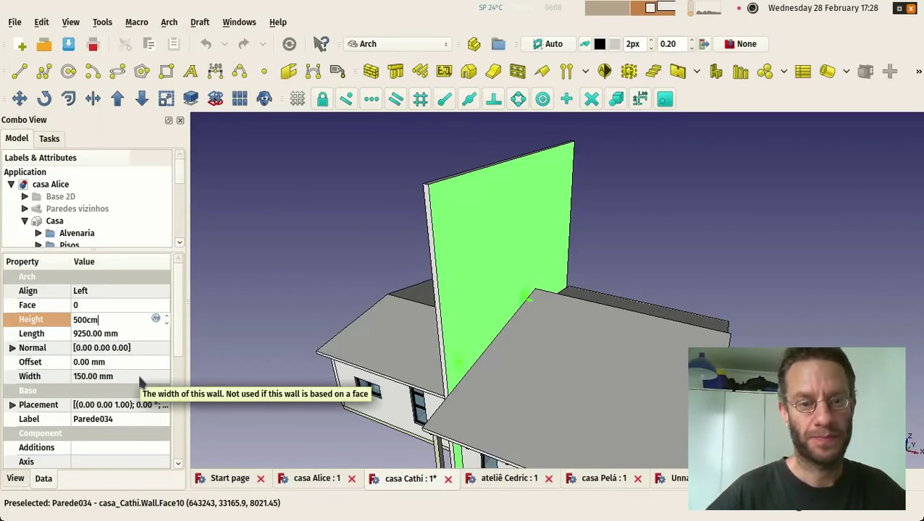
{"action": "key", "text": "Return"}
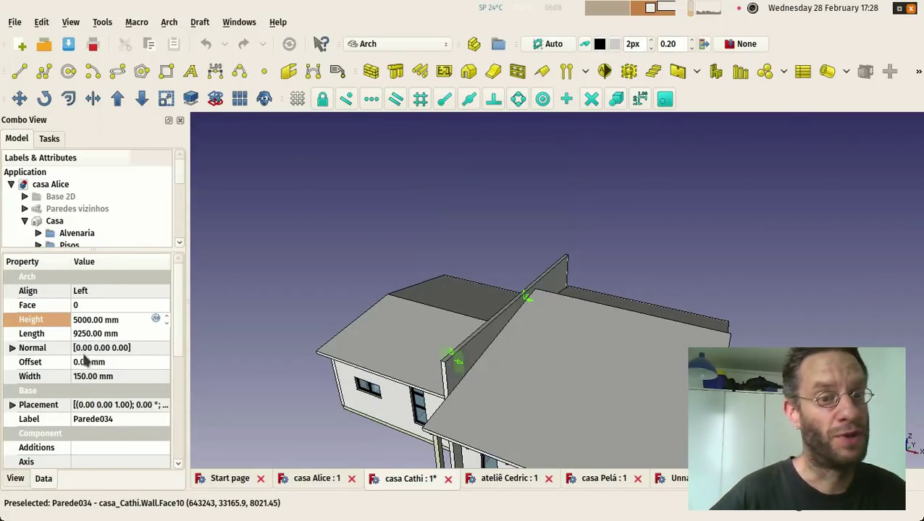
- Replace the wall's Height value with 20ft and clear the selection
{"action": "left_click", "coordinate": [123, 320]}
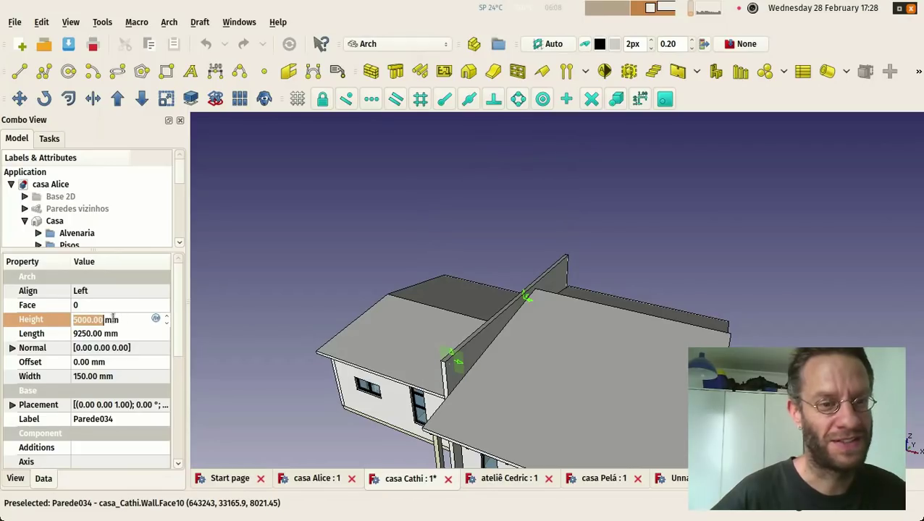
{"action": "left_click", "coordinate": [118, 319]}
{"action": "left_click_drag", "start_coordinate": [130, 320], "coordinate": [57, 312]}
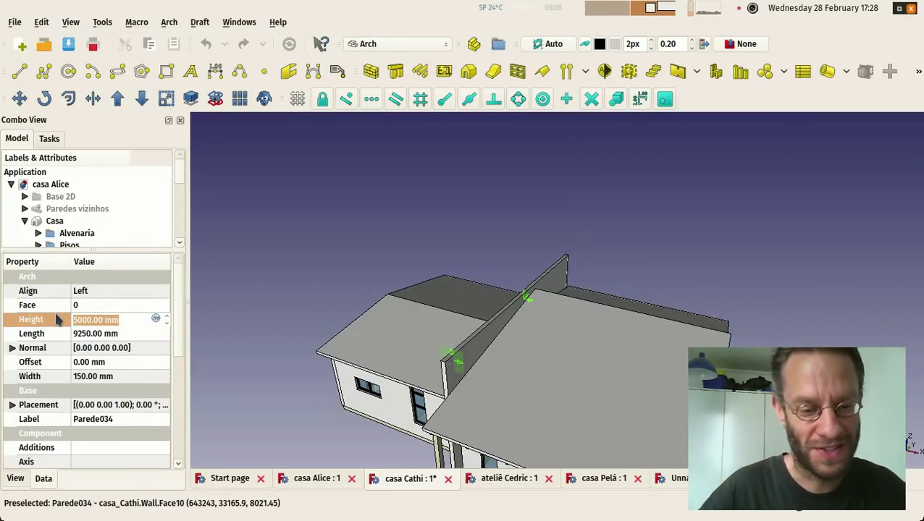
{"action": "type", "text": "2"}
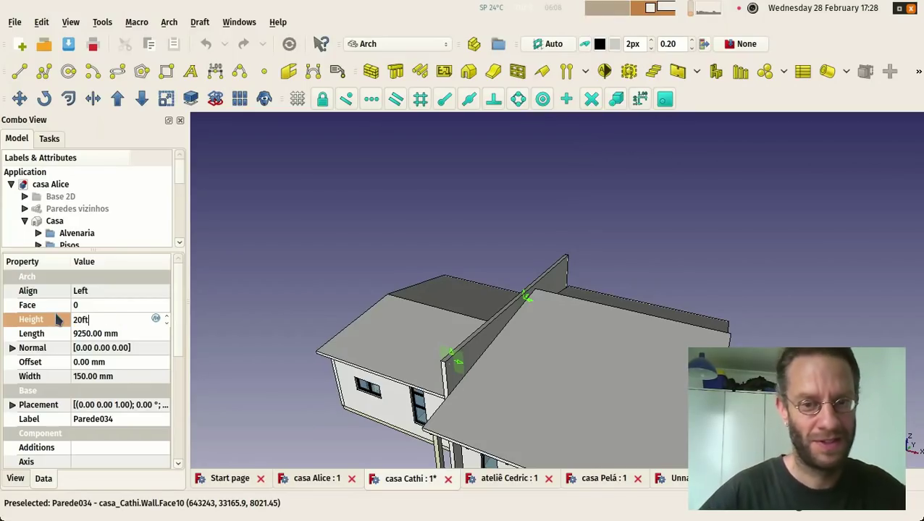
{"action": "type", "text": "0ft"}
{"action": "key", "text": "Return"}
{"action": "left_click", "coordinate": [340, 221]}
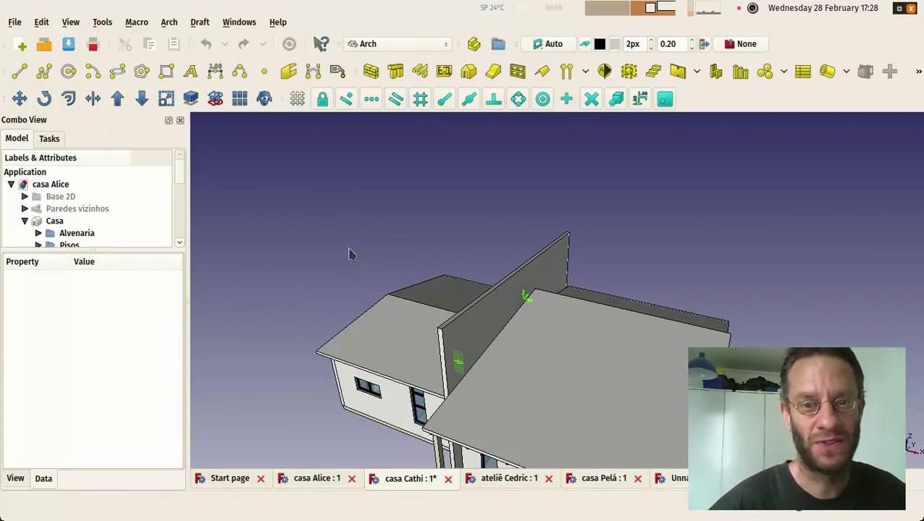
- Browse casa Alice, casa Cathi, ateliê Cedric and casa Pelá, then return to casa Alice
{"action": "middle_click_drag", "start_coordinate": [329, 270], "coordinate": [349, 228]}
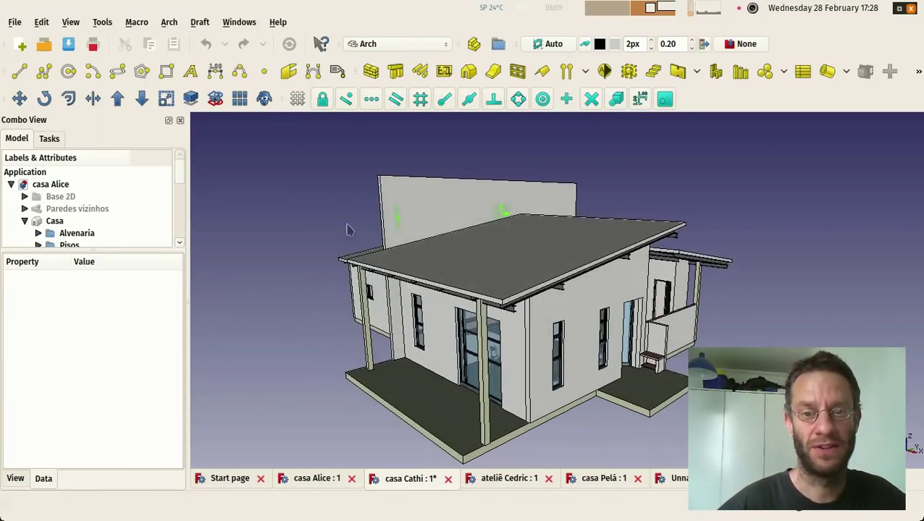
{"action": "left_click", "coordinate": [319, 480]}
{"action": "left_click", "coordinate": [411, 481]}
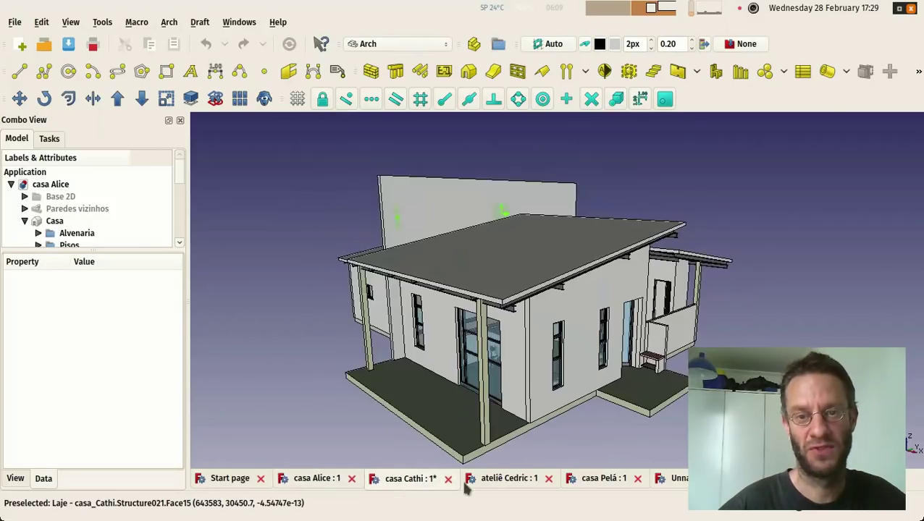
{"action": "left_click", "coordinate": [503, 482]}
{"action": "left_click", "coordinate": [584, 483]}
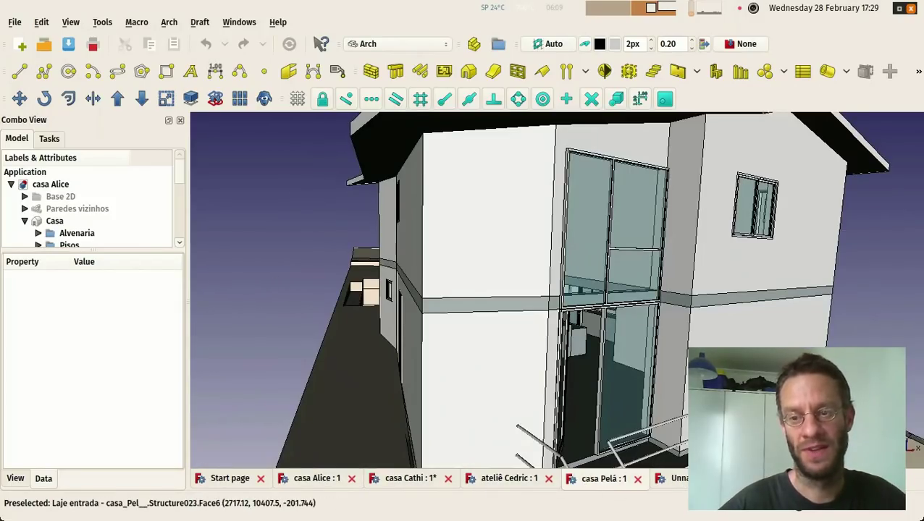
{"action": "scroll", "coordinate": [361, 314], "scroll_direction": "down", "scroll_amount": 5}
{"action": "middle_click_drag", "start_coordinate": [361, 314], "coordinate": [377, 149]}
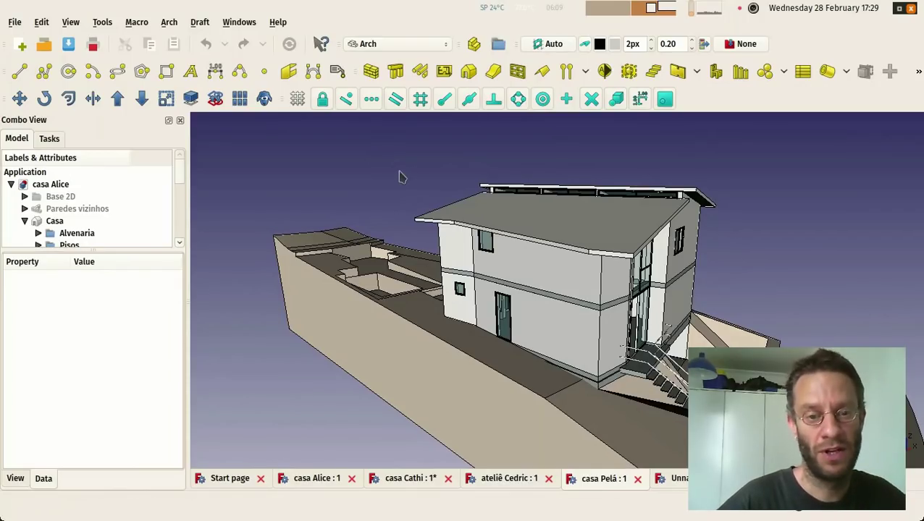
{"action": "key", "text": "ctrl+Tab"}
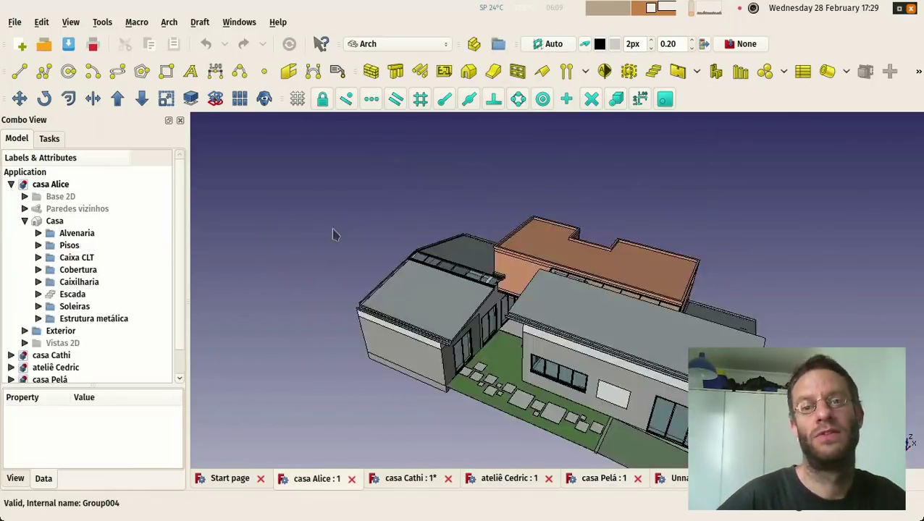
{"action": "middle_click_drag", "start_coordinate": [334, 231], "coordinate": [313, 196]}
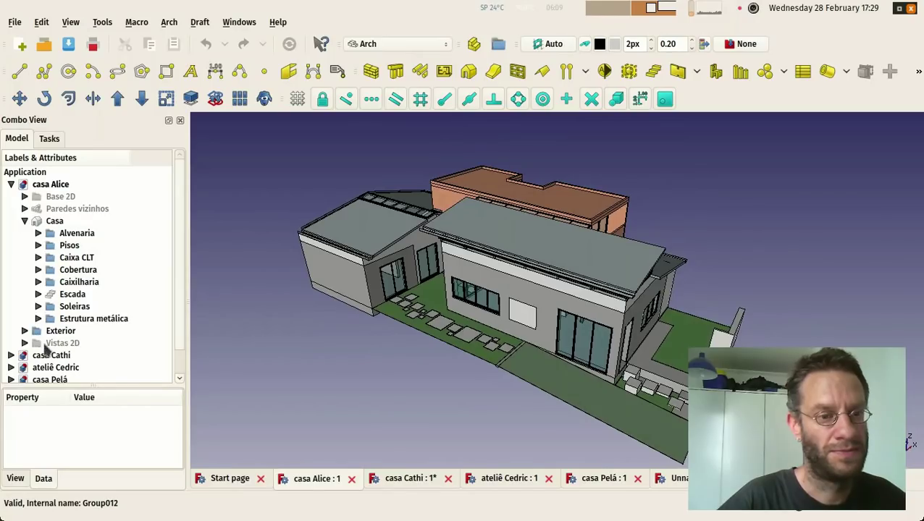
- Expand Vistas 2D and select the Planos de corte section planes
{"action": "left_click", "coordinate": [24, 343]}
{"action": "left_click", "coordinate": [64, 356]}
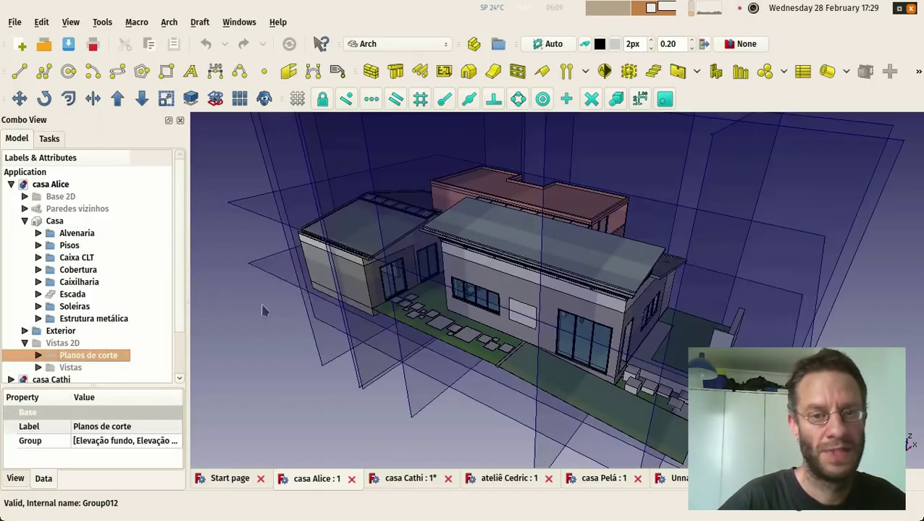
{"action": "middle_click_drag", "start_coordinate": [297, 304], "coordinate": [464, 322]}
- Make the Vistas 2D drawings visible and orbit over the plans around the house
{"action": "left_click", "coordinate": [70, 367]}
{"action": "key", "text": "space"}
{"action": "scroll", "coordinate": [235, 344], "scroll_direction": "down", "scroll_amount": 4}
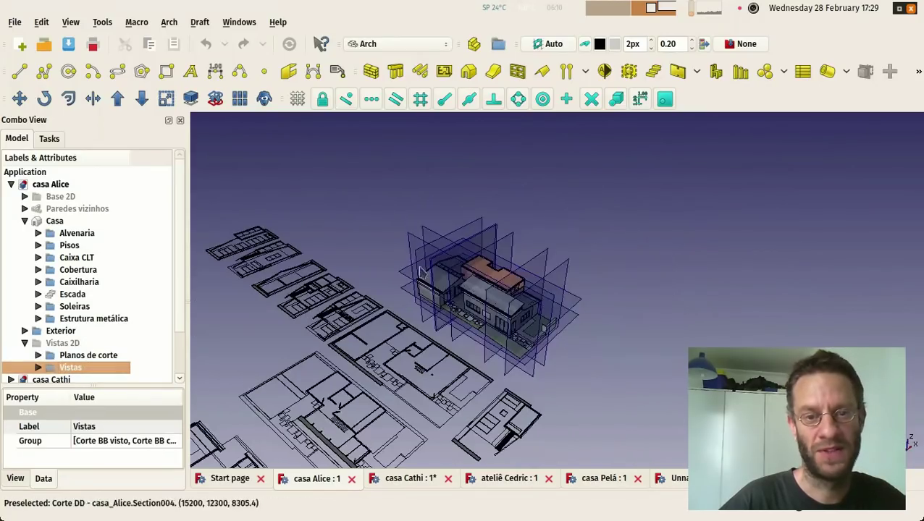
{"action": "scroll", "coordinate": [370, 417], "scroll_direction": "up", "scroll_amount": 8}
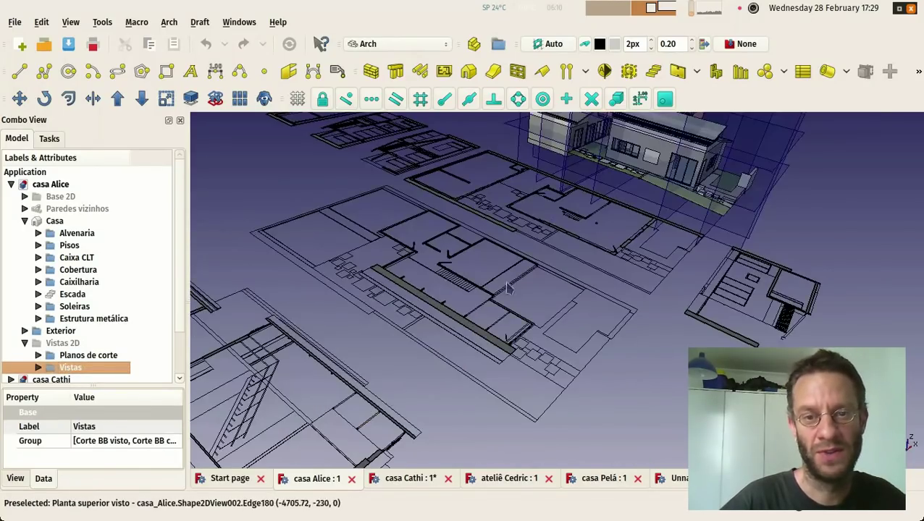
{"action": "scroll", "coordinate": [457, 265], "scroll_direction": "up", "scroll_amount": 3}
{"action": "middle_click_drag", "start_coordinate": [483, 289], "coordinate": [327, 265]}
{"action": "scroll", "coordinate": [413, 283], "scroll_direction": "up", "scroll_amount": 3}
{"action": "scroll", "coordinate": [416, 282], "scroll_direction": "down", "scroll_amount": 3}
{"action": "scroll", "coordinate": [330, 266], "scroll_direction": "up", "scroll_amount": 2}
{"action": "scroll", "coordinate": [379, 302], "scroll_direction": "down", "scroll_amount": 5}
{"action": "mouse_move", "coordinate": [430, 272]}
{"action": "middle_mouse_down"}
{"action": "mouse_move", "coordinate": [404, 215]}
{"action": "mouse_move", "coordinate": [426, 264]}
{"action": "middle_mouse_up"}
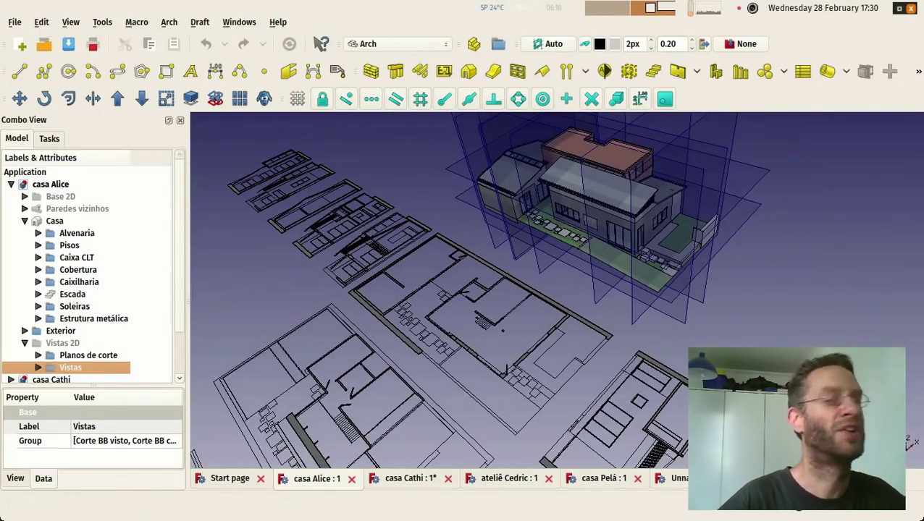
{"action": "key", "text": "alt+Tab"}
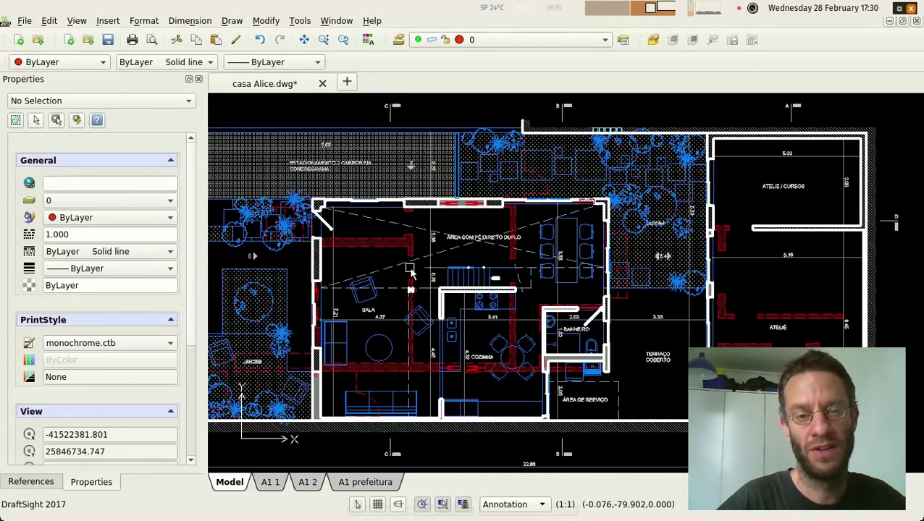
- Zoom around the casa Alice.dwg plan in DraftSight, then return to FreeCAD's house view
{"action": "scroll", "coordinate": [410, 272], "scroll_direction": "up", "scroll_amount": 4}
{"action": "scroll", "coordinate": [410, 272], "scroll_direction": "up", "scroll_amount": 1}
{"action": "scroll", "coordinate": [434, 246], "scroll_direction": "down", "scroll_amount": 1}
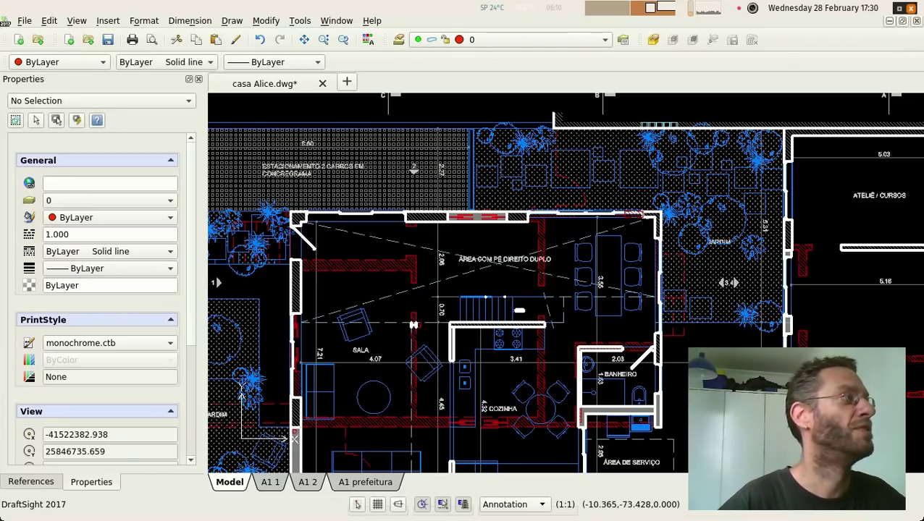
{"action": "key", "text": "alt+Tab"}
{"action": "middle_click_drag", "start_coordinate": [351, 170], "coordinate": [397, 168]}
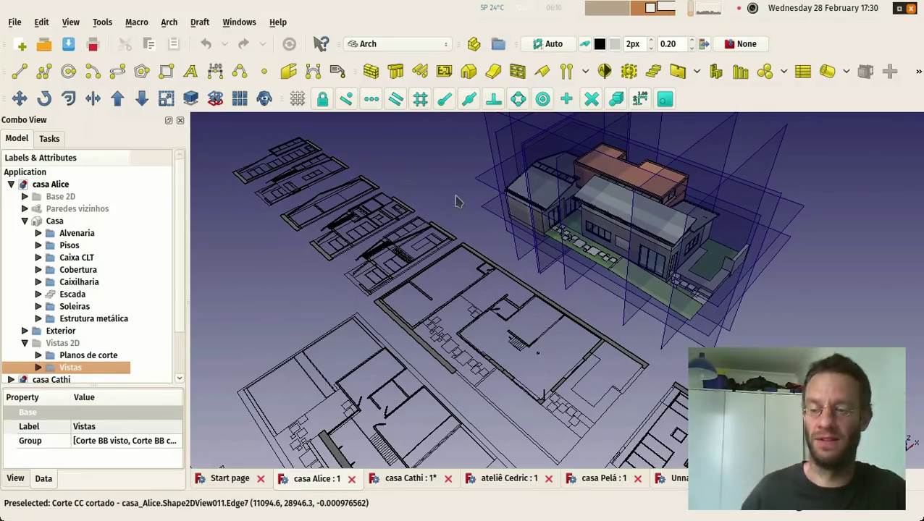
- Orbit casa Alice and briefly select the Planta térreo drawing
{"action": "middle_click_drag", "start_coordinate": [456, 202], "coordinate": [491, 291]}
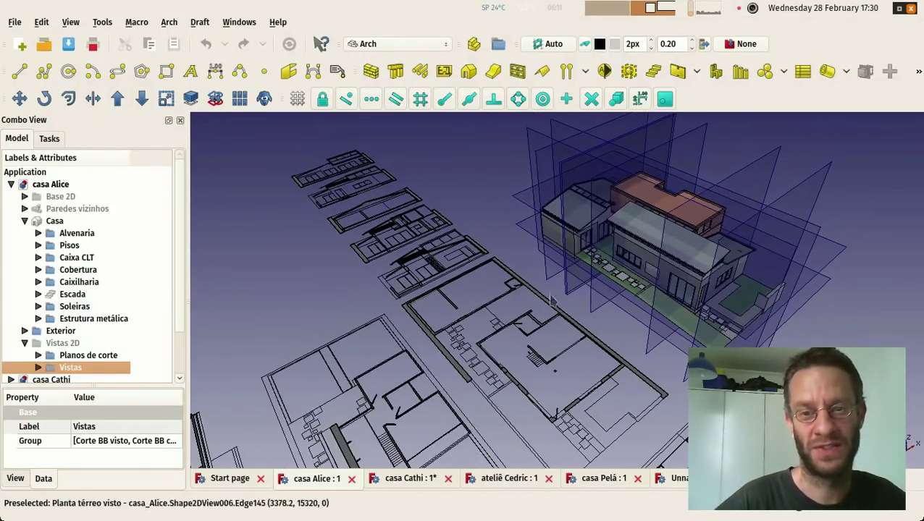
{"action": "left_click", "coordinate": [508, 276]}
{"action": "left_click", "coordinate": [335, 302]}
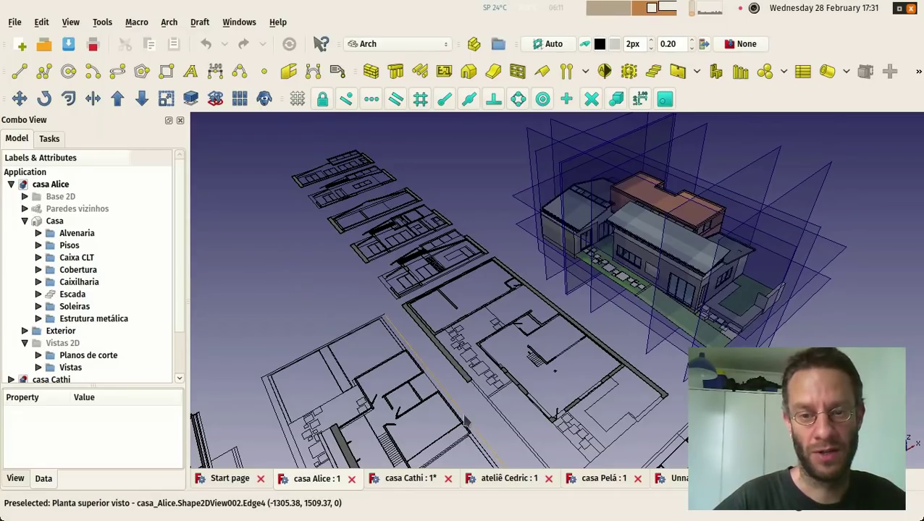
- Switch to casa Cathi and open its TechDraw Page from the model tree
{"action": "left_click", "coordinate": [406, 481]}
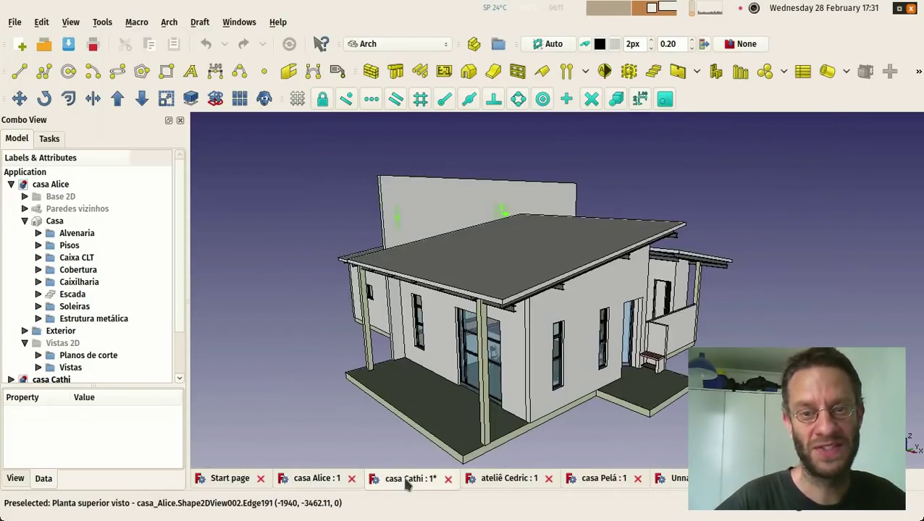
{"action": "middle_click_drag", "start_coordinate": [332, 278], "coordinate": [411, 210]}
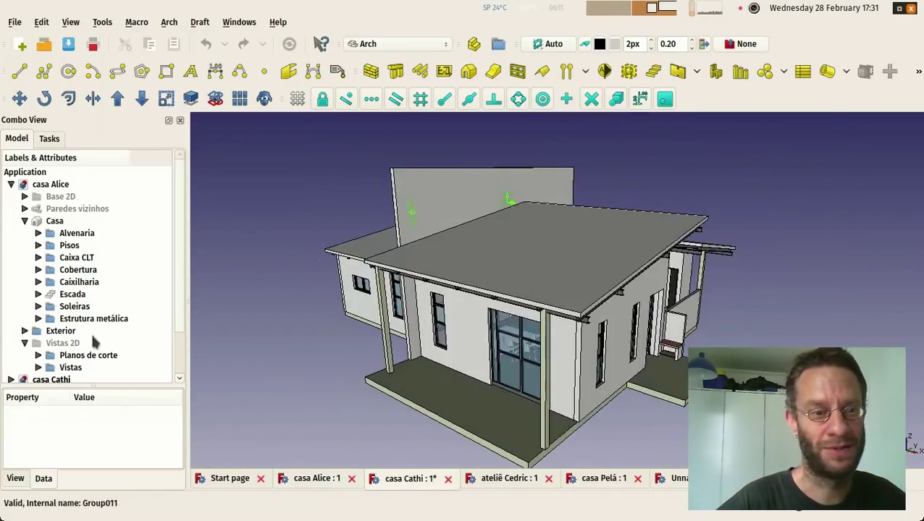
{"action": "scroll", "coordinate": [148, 314], "scroll_direction": "down", "scroll_amount": 1}
{"action": "left_click", "coordinate": [11, 343]}
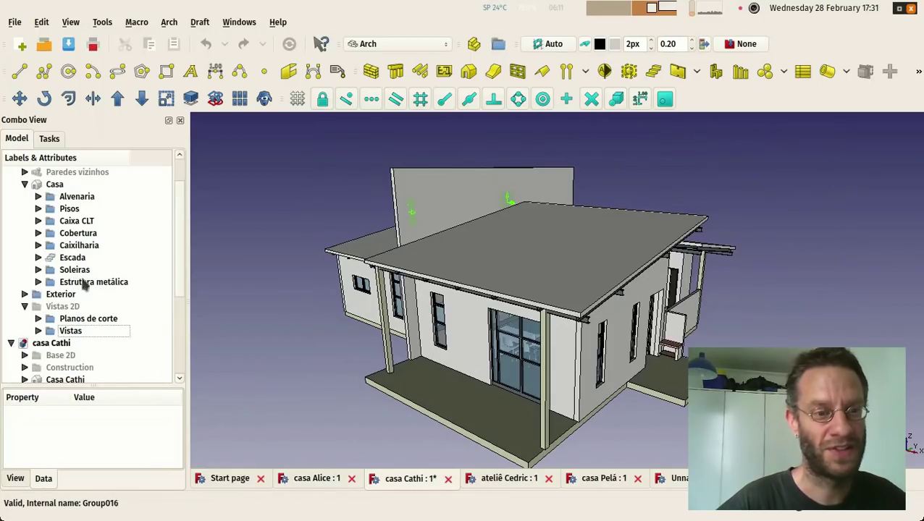
{"action": "scroll", "coordinate": [93, 279], "scroll_direction": "down", "scroll_amount": 3}
{"action": "double_click", "coordinate": [55, 356]}
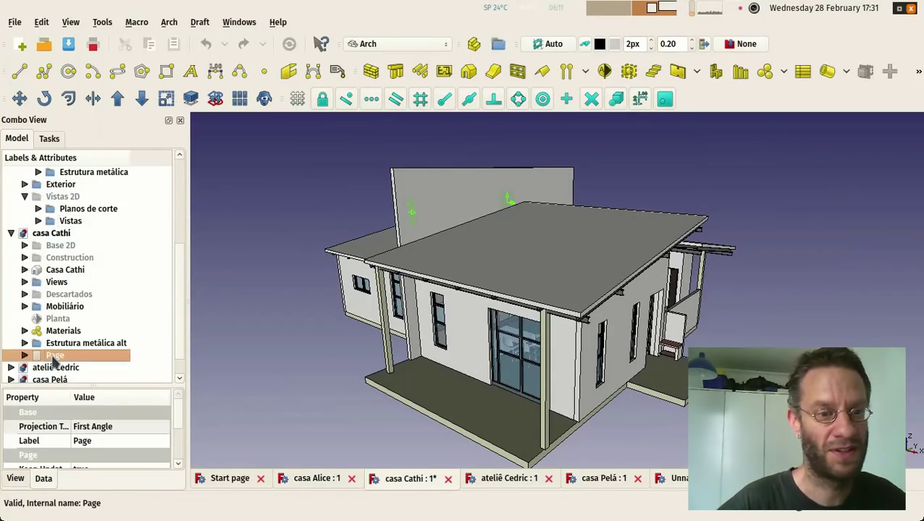
{"action": "scroll", "coordinate": [243, 295], "scroll_direction": "up", "scroll_amount": 5}
- Zoom and pan the Fachada frontal elevation into view on the page
{"action": "scroll", "coordinate": [434, 152], "scroll_direction": "up", "scroll_amount": 2}
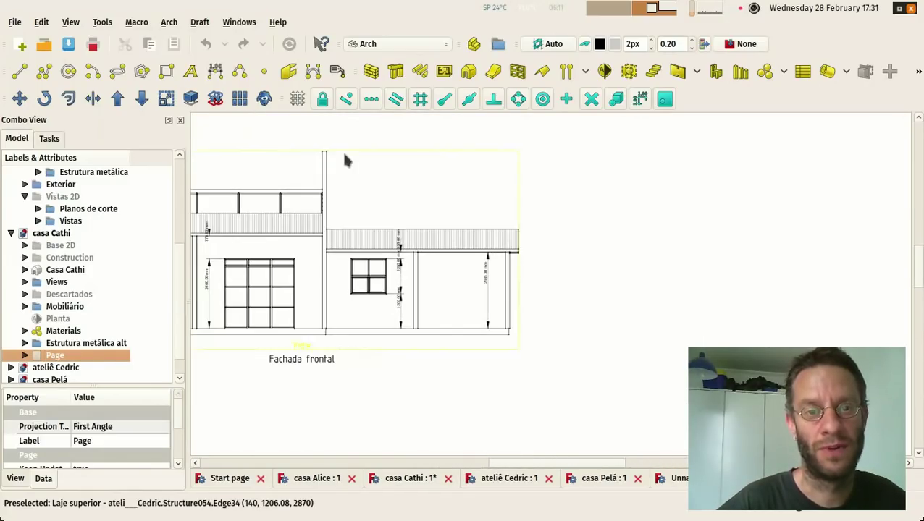
{"action": "middle_click_drag", "start_coordinate": [604, 316], "coordinate": [771, 284]}
{"action": "scroll", "coordinate": [334, 347], "scroll_direction": "up", "scroll_amount": 2}
{"action": "middle_click_drag", "start_coordinate": [353, 365], "coordinate": [476, 448]}
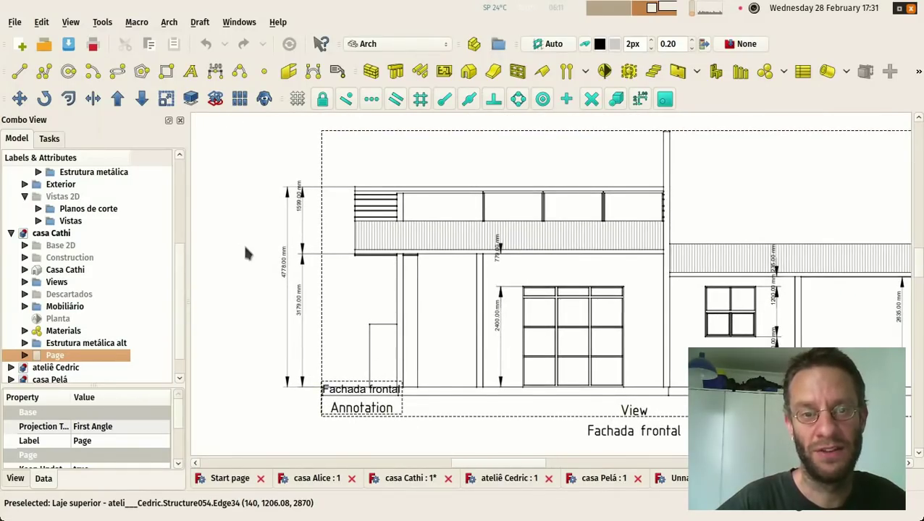
{"action": "scroll", "coordinate": [237, 232], "scroll_direction": "down", "scroll_amount": 1}
{"action": "scroll", "coordinate": [334, 194], "scroll_direction": "down", "scroll_amount": 1}
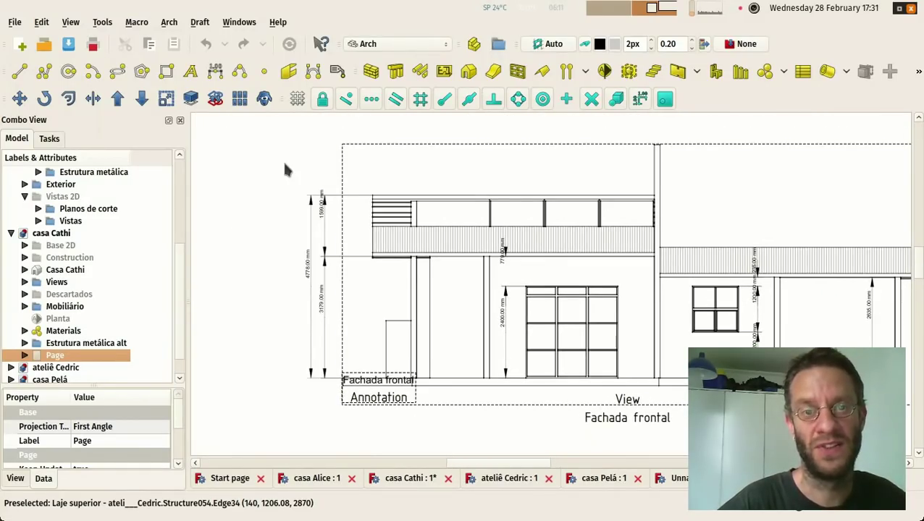
{"action": "scroll", "coordinate": [286, 168], "scroll_direction": "down", "scroll_amount": 2}
{"action": "middle_click_drag", "start_coordinate": [246, 197], "coordinate": [245, 189]}
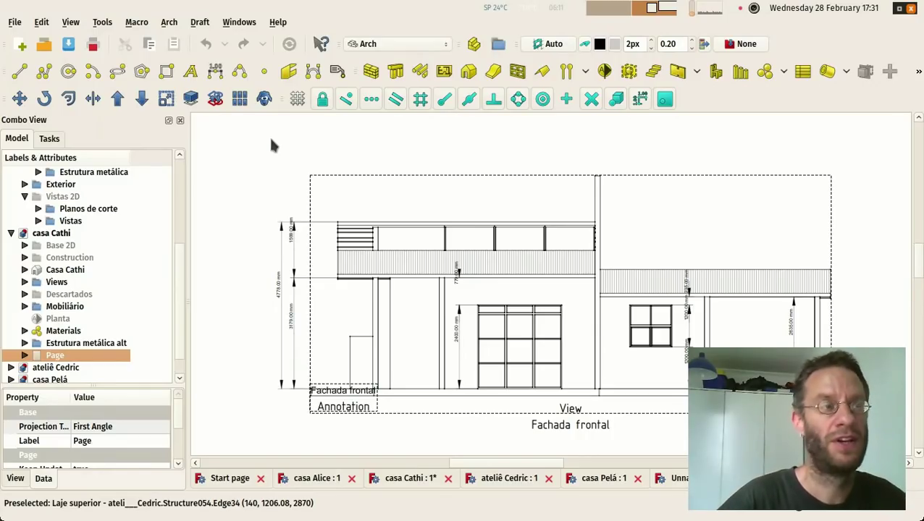
- Inspect the 1598 mm height dimensions and the Fachada frontal label, then return to casa Alice
{"action": "left_click", "coordinate": [293, 242]}
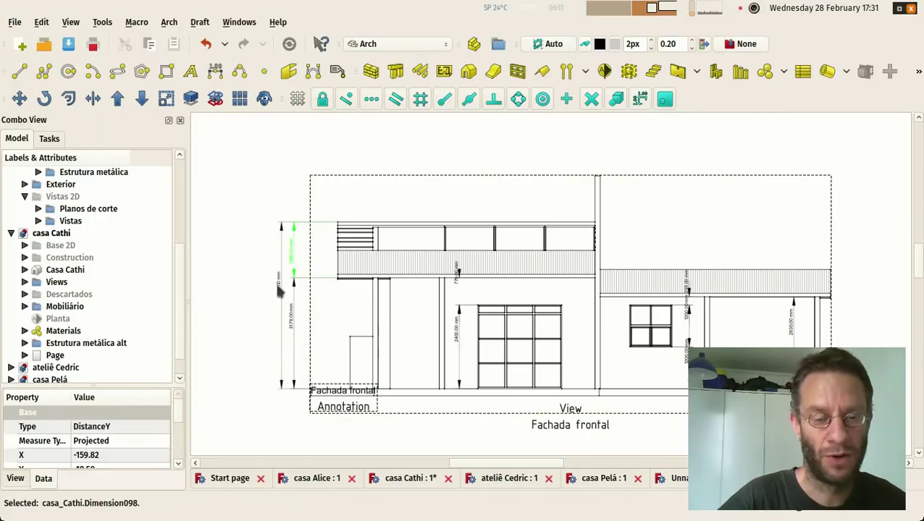
{"action": "left_click", "coordinate": [253, 259]}
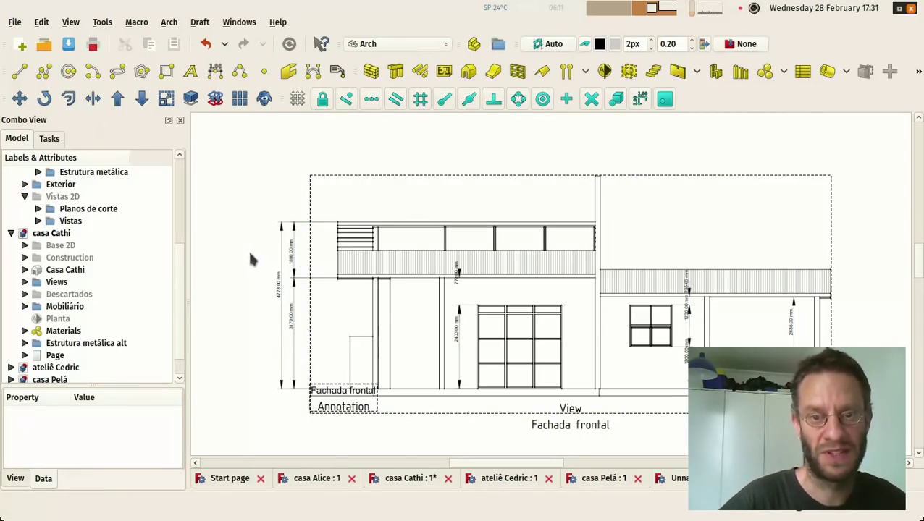
{"action": "left_click", "coordinate": [457, 288]}
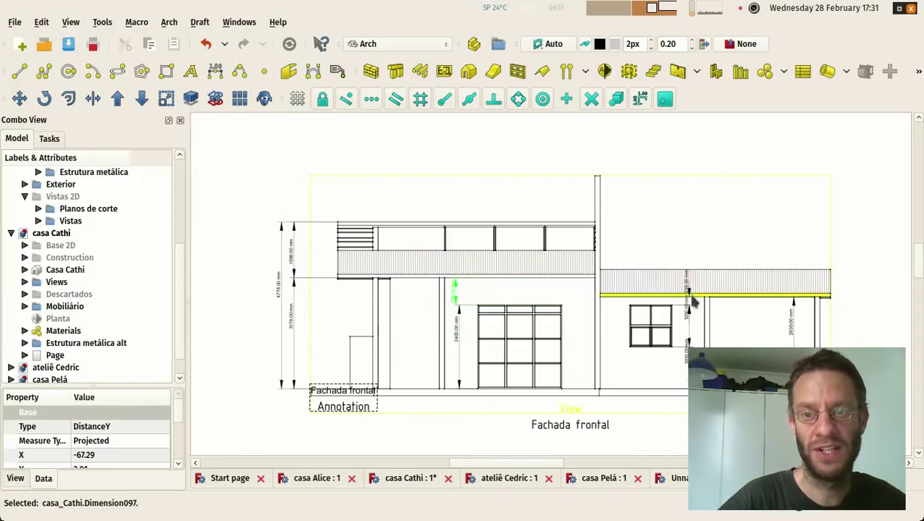
{"action": "left_click", "coordinate": [333, 404]}
{"action": "scroll", "coordinate": [241, 218], "scroll_direction": "down", "scroll_amount": 1}
{"action": "scroll", "coordinate": [242, 218], "scroll_direction": "down", "scroll_amount": 2}
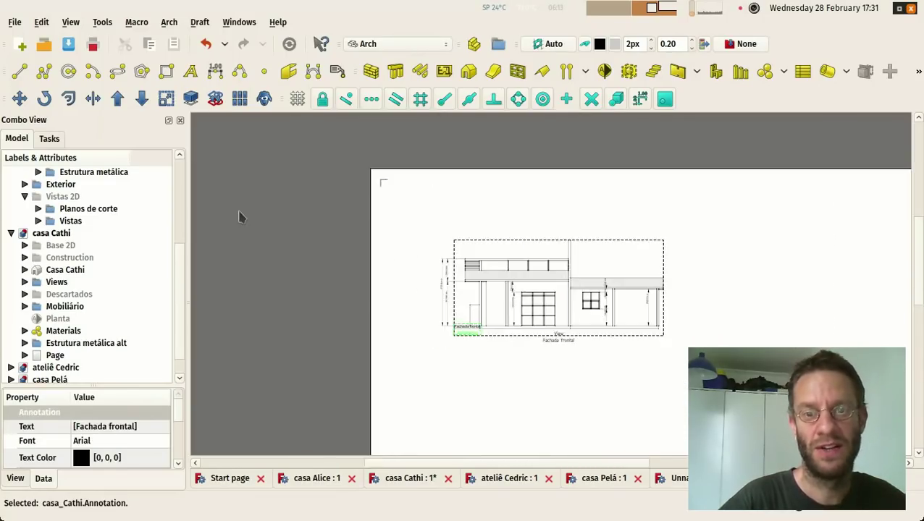
{"action": "scroll", "coordinate": [463, 232], "scroll_direction": "down", "scroll_amount": 1}
{"action": "scroll", "coordinate": [813, 283], "scroll_direction": "up", "scroll_amount": 1}
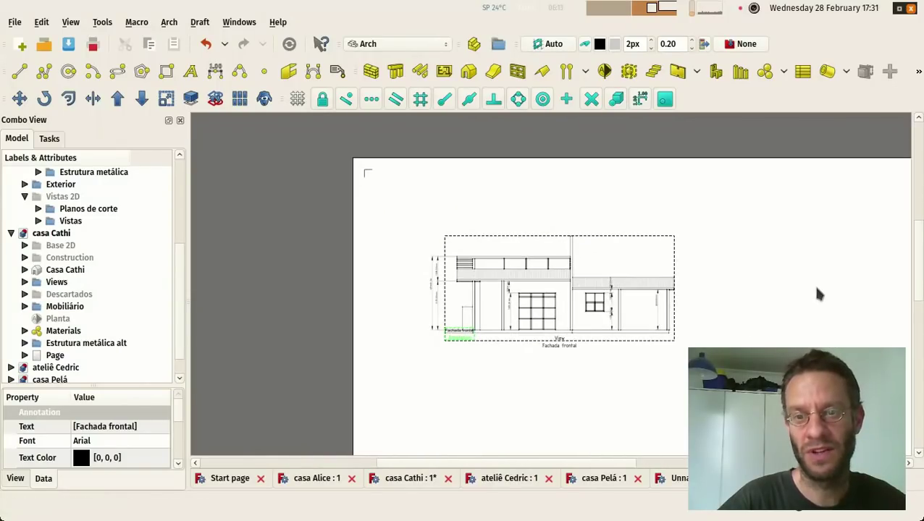
{"action": "mouse_move", "coordinate": [806, 299]}
{"action": "middle_mouse_down"}
{"action": "mouse_move", "coordinate": [747, 251]}
{"action": "mouse_move", "coordinate": [626, 219]}
{"action": "mouse_move", "coordinate": [669, 220]}
{"action": "middle_mouse_up"}
{"action": "scroll", "coordinate": [668, 220], "scroll_direction": "down", "scroll_amount": 1}
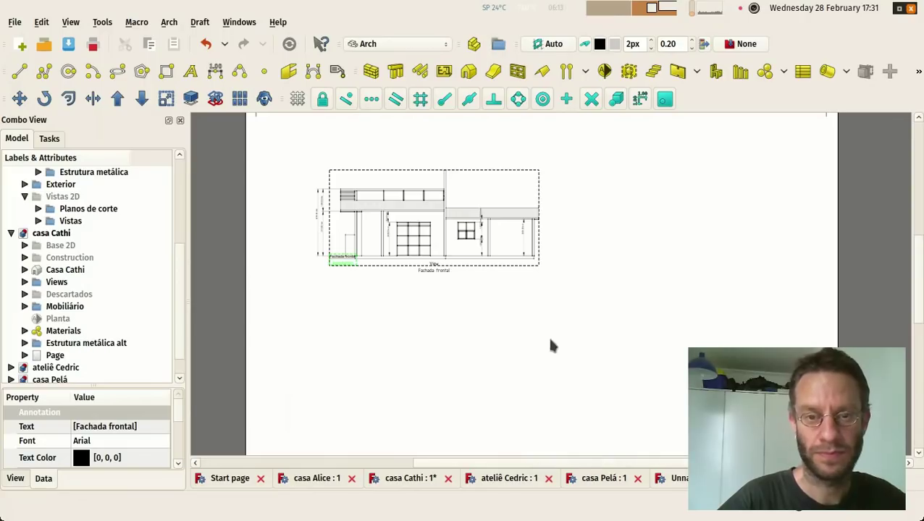
{"action": "left_click", "coordinate": [317, 478]}
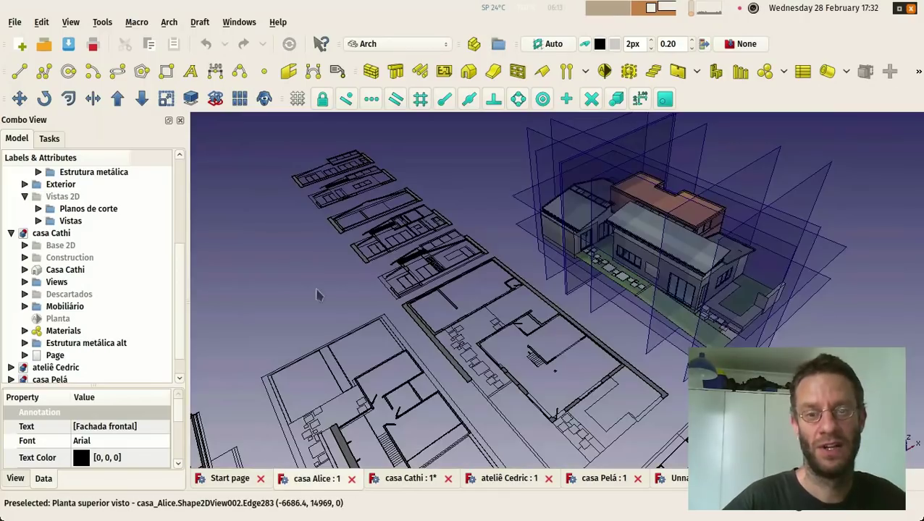
- Hide the Planos de corte and Vistas groups, leaving only the 3D house
{"action": "left_click", "coordinate": [61, 210]}
{"action": "key", "text": "space"}
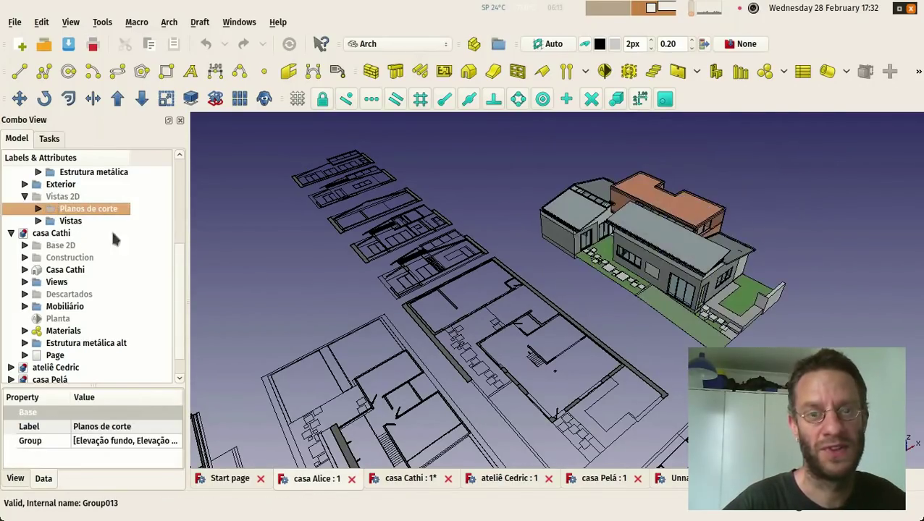
{"action": "left_click", "coordinate": [58, 224]}
{"action": "key", "text": "space"}
{"action": "scroll", "coordinate": [701, 207], "scroll_direction": "up", "scroll_amount": 5}
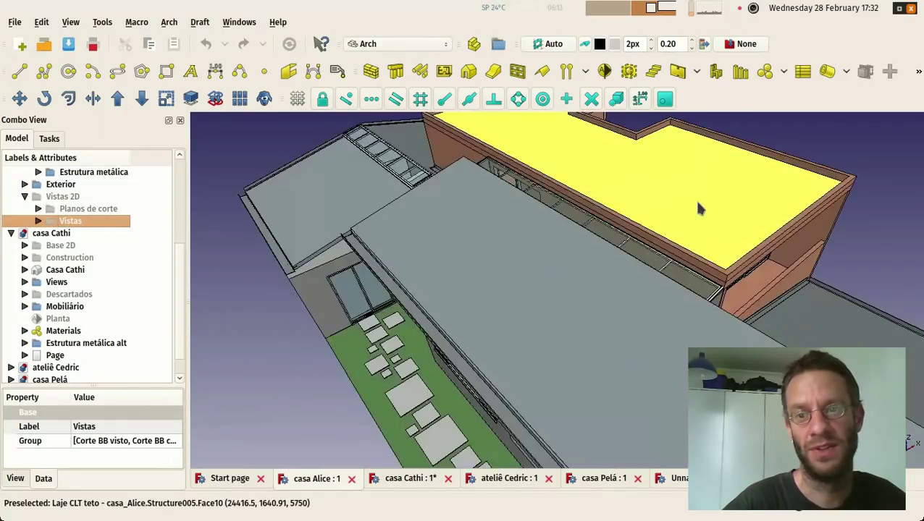
{"action": "scroll", "coordinate": [713, 200], "scroll_direction": "down", "scroll_amount": 3}
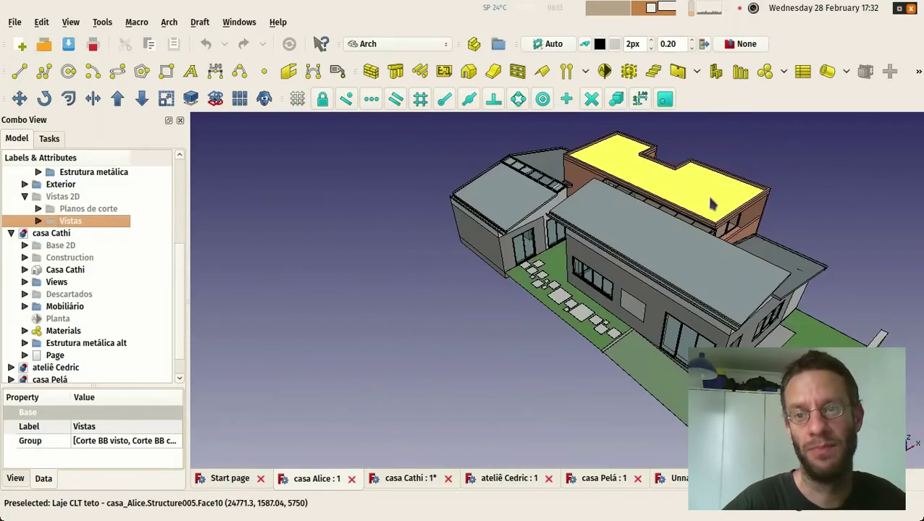
{"action": "left_click", "coordinate": [699, 152]}
{"action": "middle_click_drag", "start_coordinate": [375, 210], "coordinate": [286, 255]}
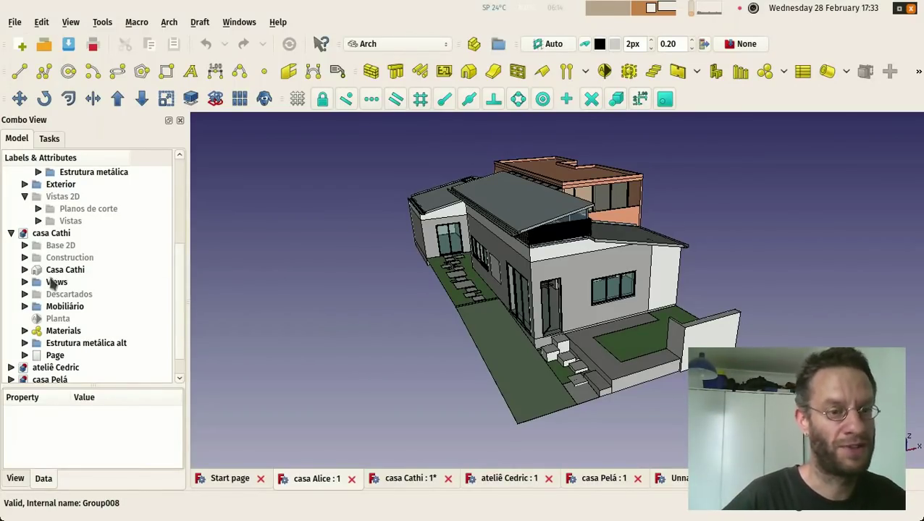
- Select Casa and Alvenaria, expand Alvenaria to its nested walls, then collapse it again
{"action": "scroll", "coordinate": [42, 218], "scroll_direction": "up", "scroll_amount": 3}
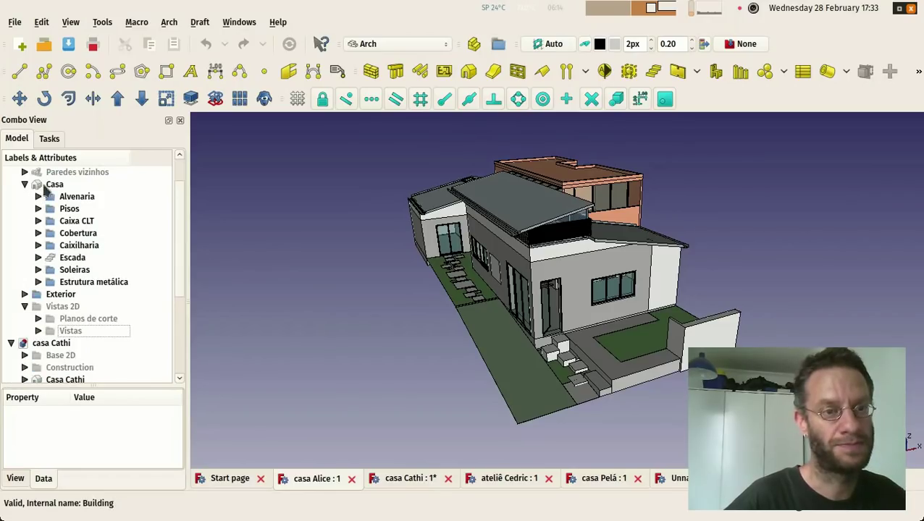
{"action": "left_click", "coordinate": [31, 186]}
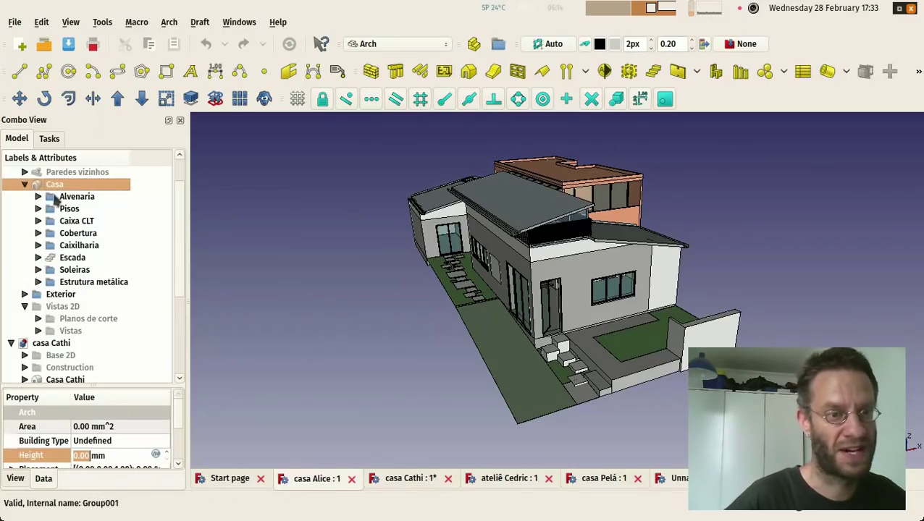
{"action": "left_click", "coordinate": [60, 200]}
{"action": "left_click", "coordinate": [40, 186]}
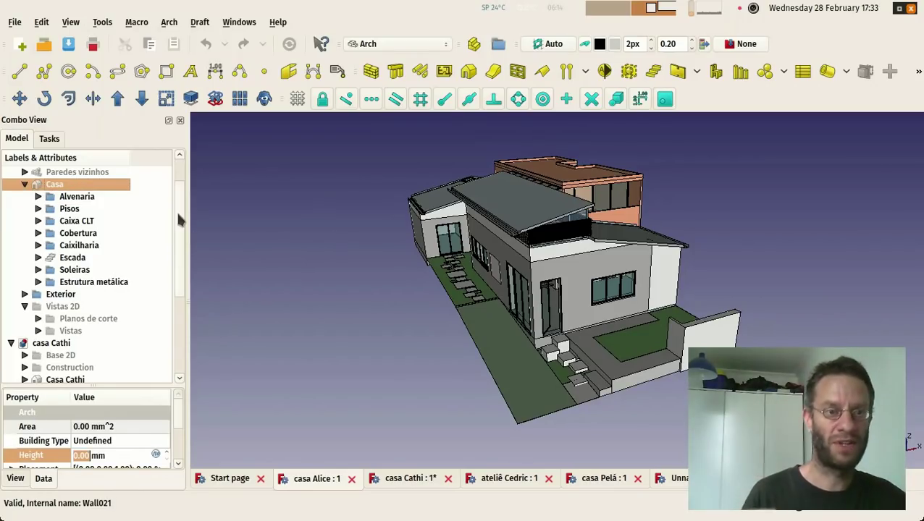
{"action": "left_click", "coordinate": [38, 196]}
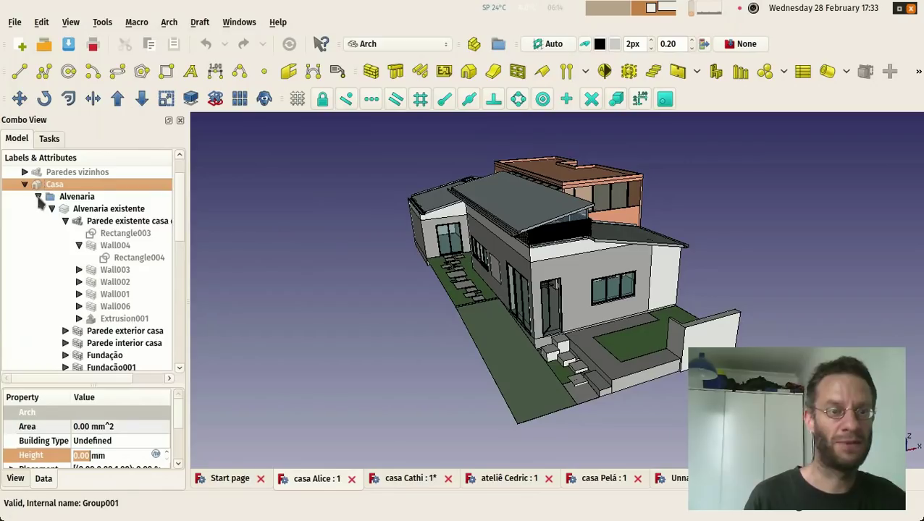
{"action": "left_click", "coordinate": [79, 246]}
{"action": "left_click", "coordinate": [65, 221]}
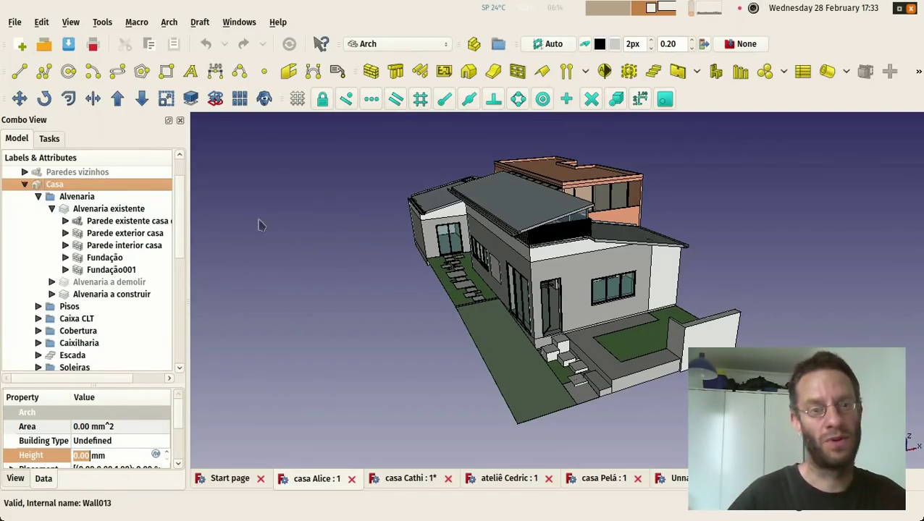
{"action": "left_click", "coordinate": [38, 198]}
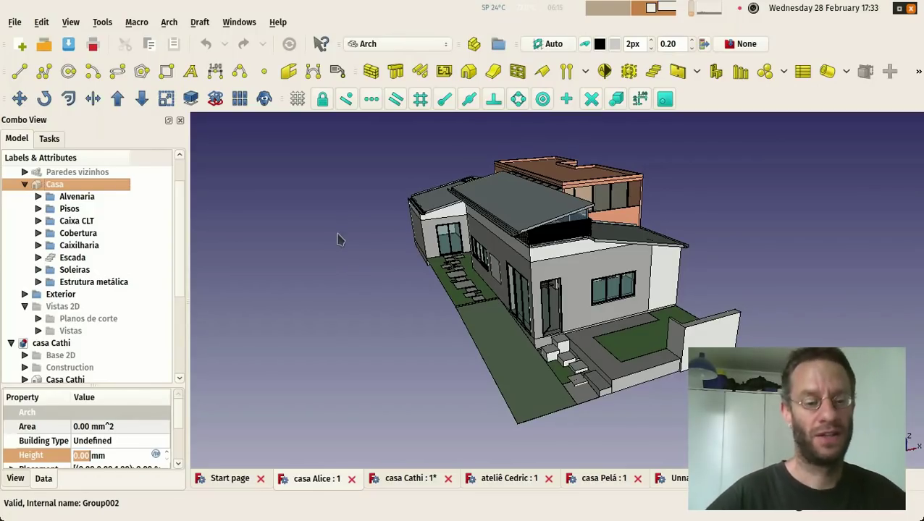
{"action": "key", "text": "alt+Tab"}
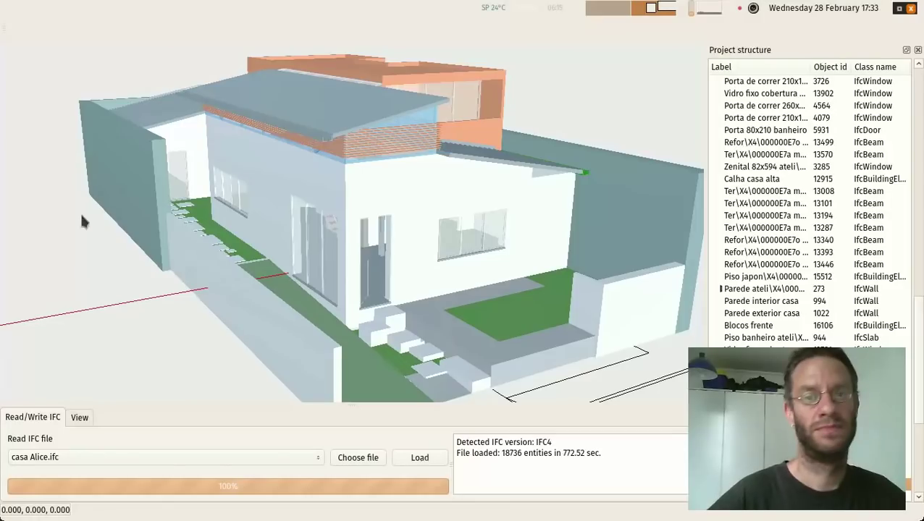
{"action": "left_click_drag", "start_coordinate": [252, 213], "coordinate": [264, 254]}
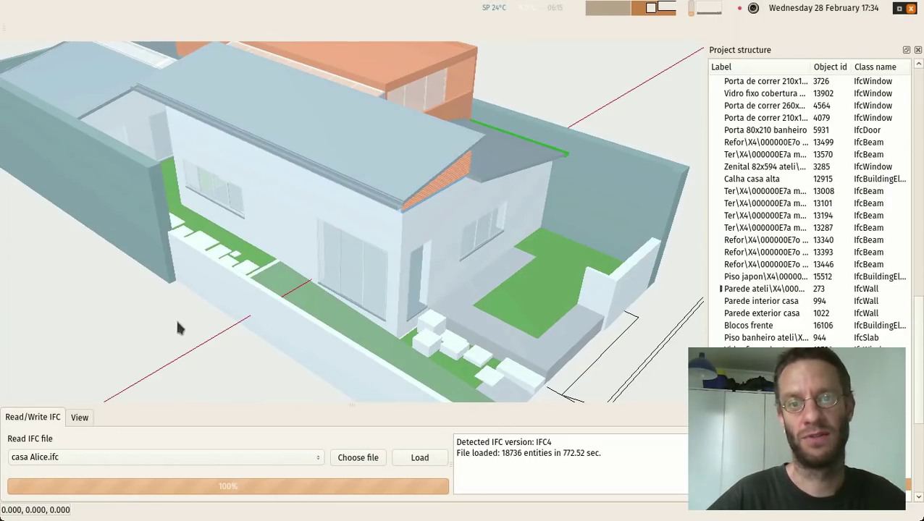
{"action": "left_click_drag", "start_coordinate": [208, 309], "coordinate": [232, 271]}
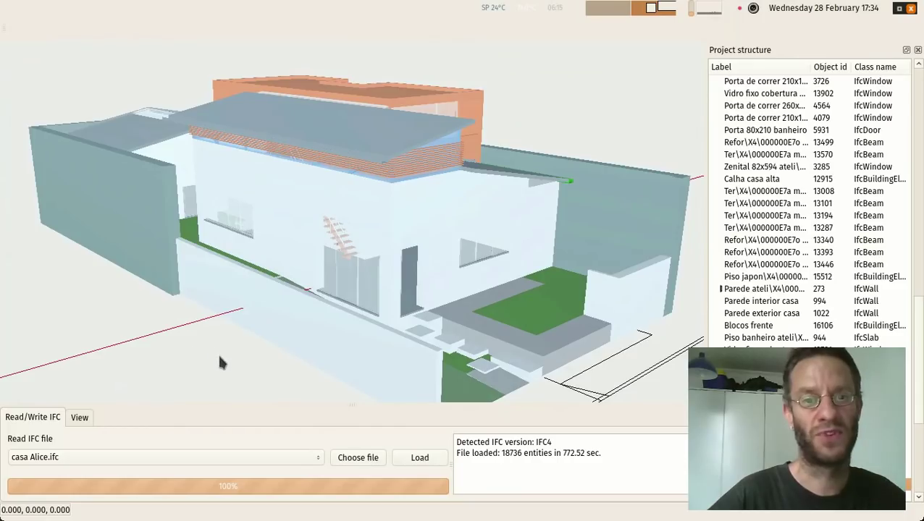
{"action": "left_click_drag", "start_coordinate": [221, 362], "coordinate": [205, 349]}
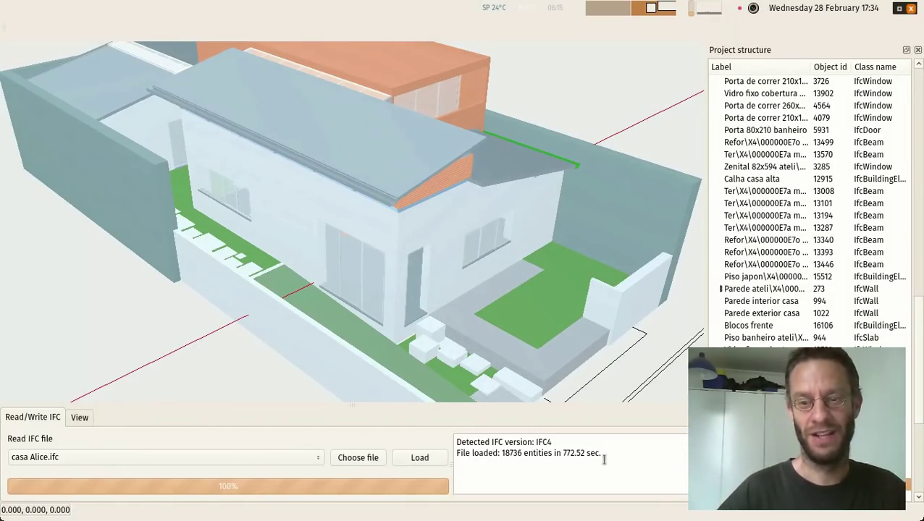
{"action": "left_click_drag", "start_coordinate": [601, 453], "coordinate": [456, 440]}
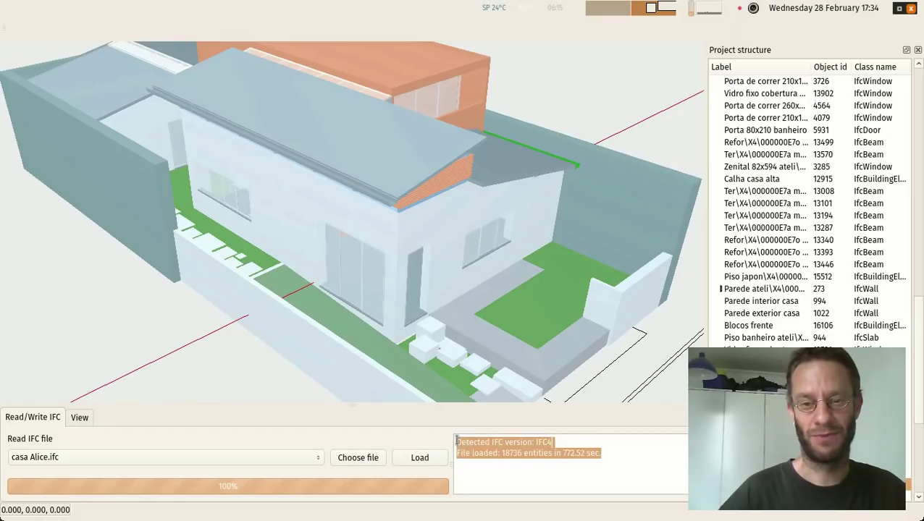
{"action": "left_click", "coordinate": [621, 455]}
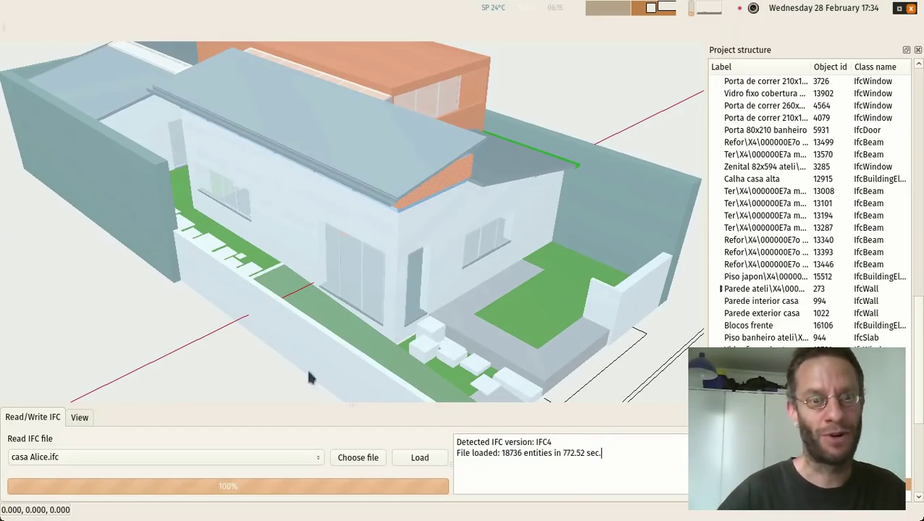
{"action": "left_click_drag", "start_coordinate": [289, 376], "coordinate": [202, 333]}
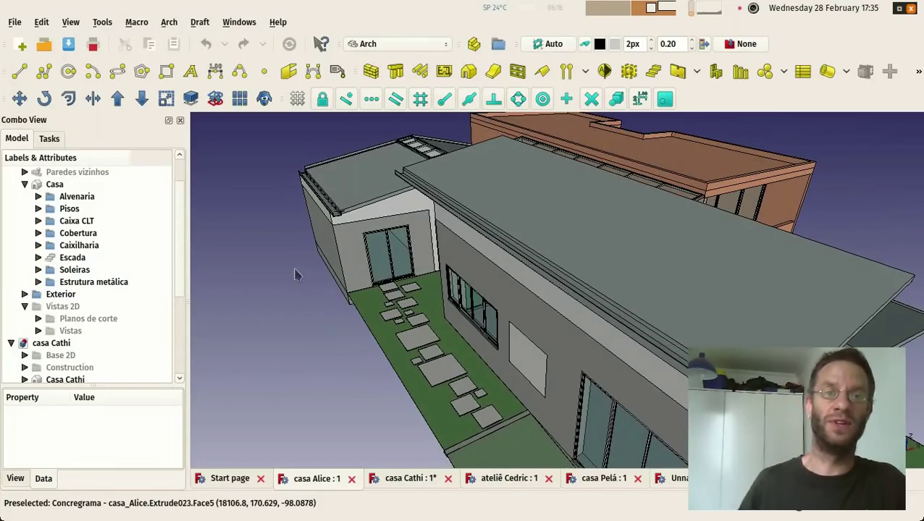
- Return to the Arch workbench from the workbench selector
{"action": "left_click", "coordinate": [405, 44]}
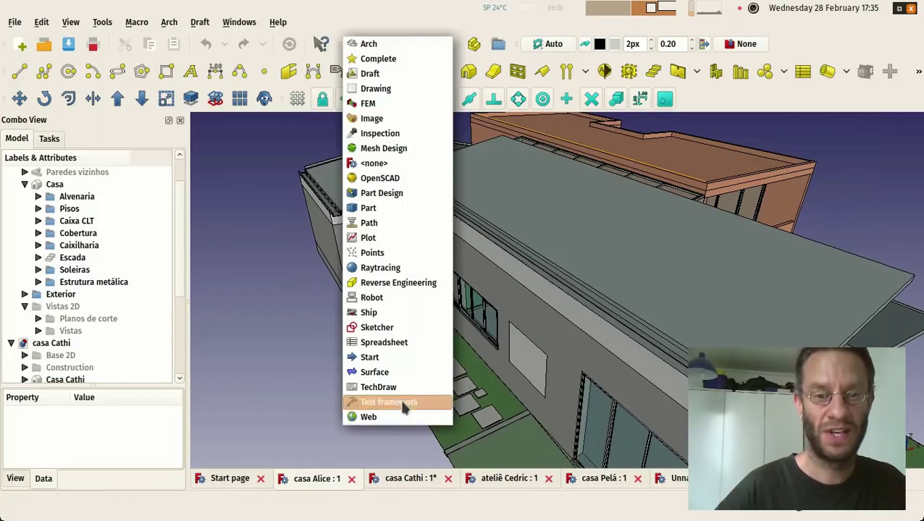
{"action": "key", "text": "Escape"}
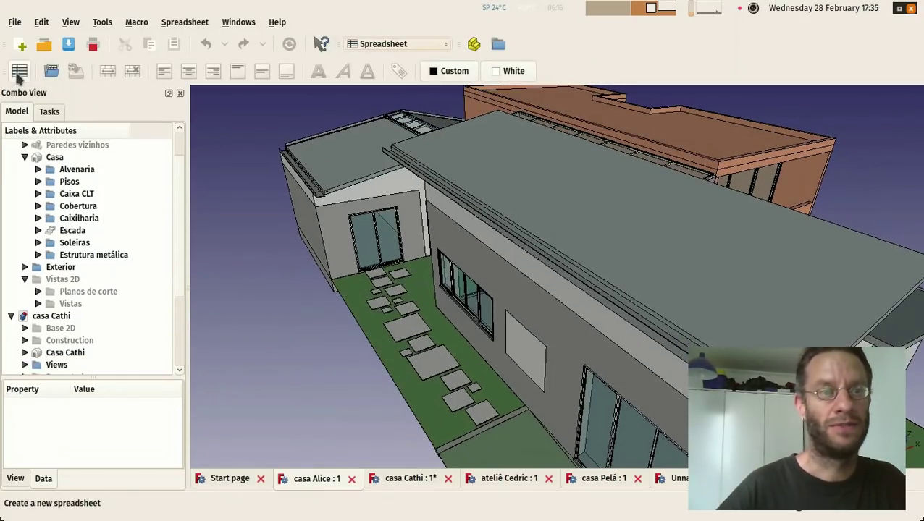
{"action": "left_click", "coordinate": [390, 40]}
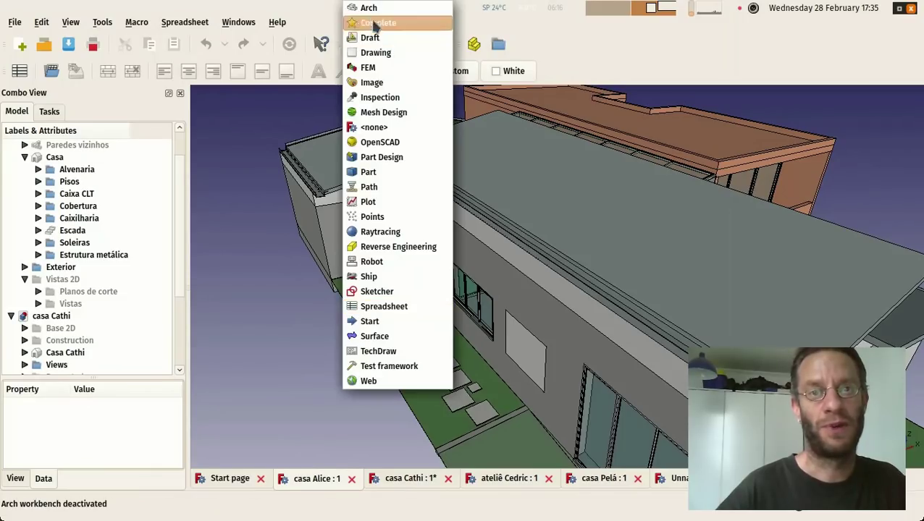
{"action": "left_click", "coordinate": [371, 19]}
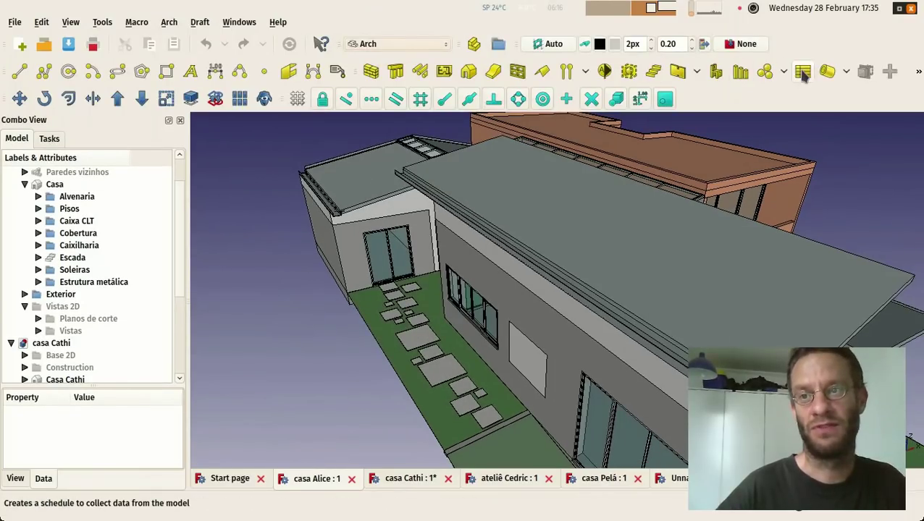
- Start a new schedule, widen the panel, add and edit row 1, then cancel
{"action": "left_click", "coordinate": [803, 73]}
{"action": "left_click_drag", "start_coordinate": [188, 281], "coordinate": [359, 284]}
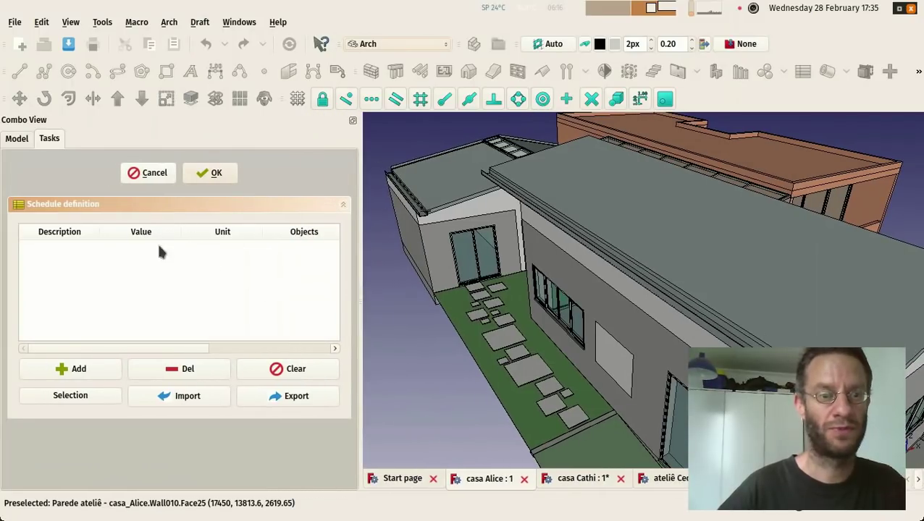
{"action": "left_click", "coordinate": [79, 376]}
{"action": "double_click", "coordinate": [48, 252]}
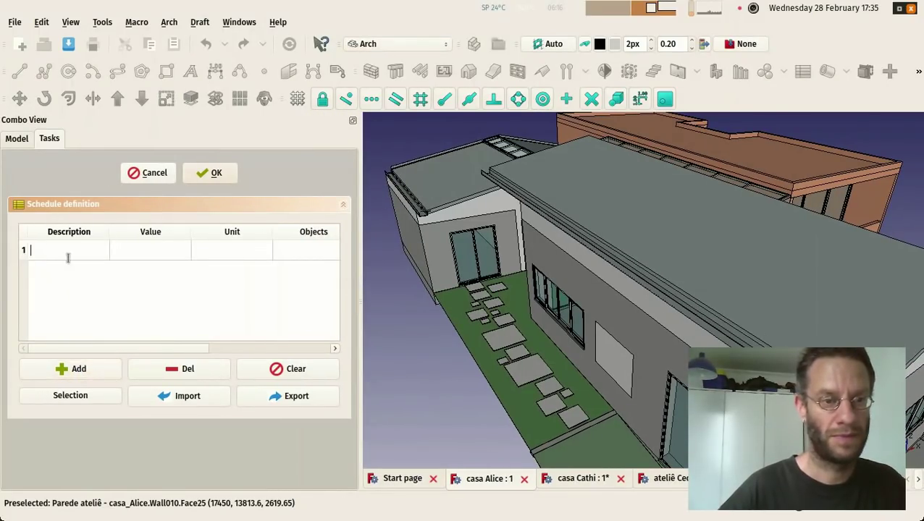
{"action": "left_click", "coordinate": [152, 174]}
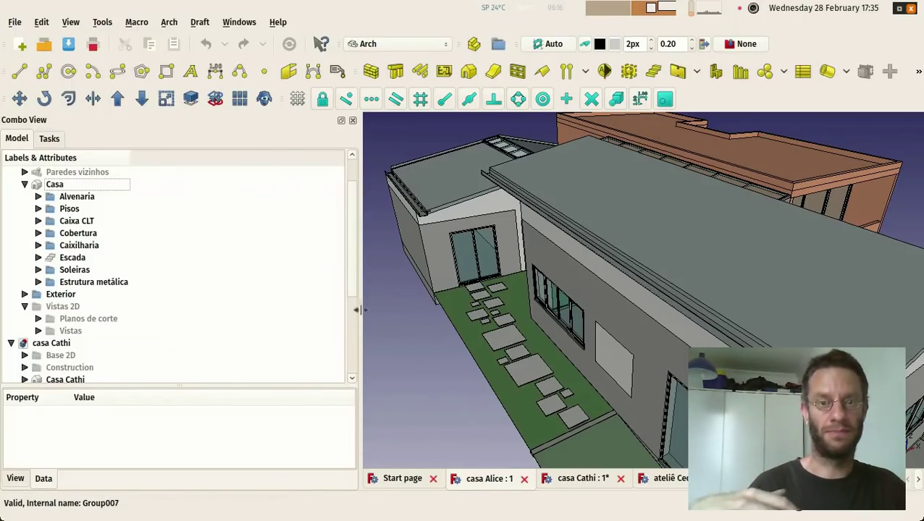
- Widen the 3D view, then orbit and zoom around the Casa Alice house model
{"action": "left_click_drag", "start_coordinate": [358, 292], "coordinate": [180, 291]}
{"action": "scroll", "coordinate": [266, 309], "scroll_direction": "down", "scroll_amount": 4}
{"action": "middle_click_drag", "start_coordinate": [265, 332], "coordinate": [335, 283]}
{"action": "scroll", "coordinate": [355, 200], "scroll_direction": "up", "scroll_amount": 3}
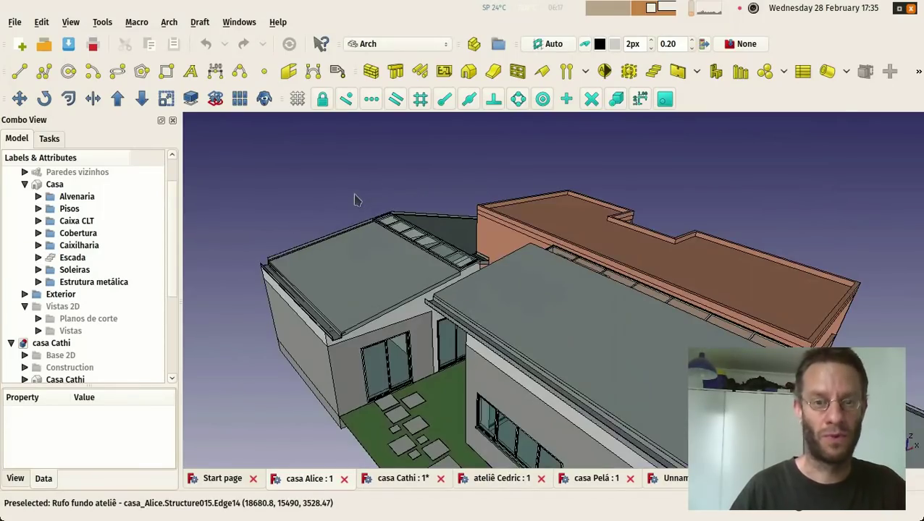
{"action": "scroll", "coordinate": [352, 189], "scroll_direction": "down", "scroll_amount": 1}
{"action": "scroll", "coordinate": [352, 189], "scroll_direction": "down", "scroll_amount": 1}
{"action": "scroll", "coordinate": [342, 203], "scroll_direction": "down", "scroll_amount": 2}
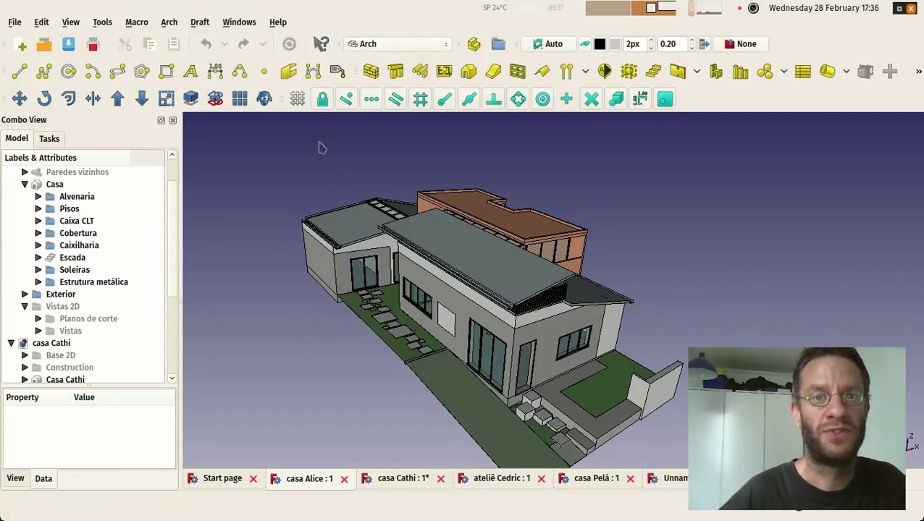
{"action": "middle_click_drag", "start_coordinate": [387, 181], "coordinate": [358, 171]}
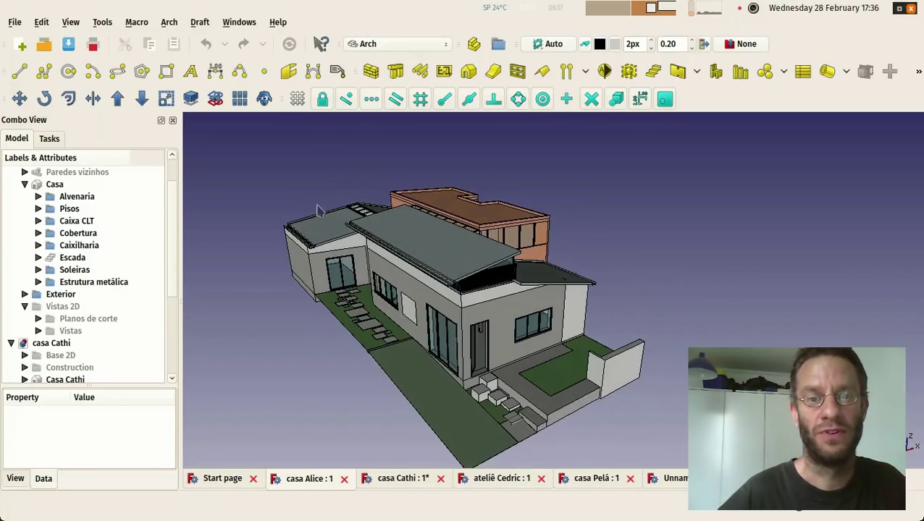
{"action": "middle_click_drag", "start_coordinate": [312, 210], "coordinate": [268, 169]}
{"action": "scroll", "coordinate": [338, 194], "scroll_direction": "up", "scroll_amount": 3}
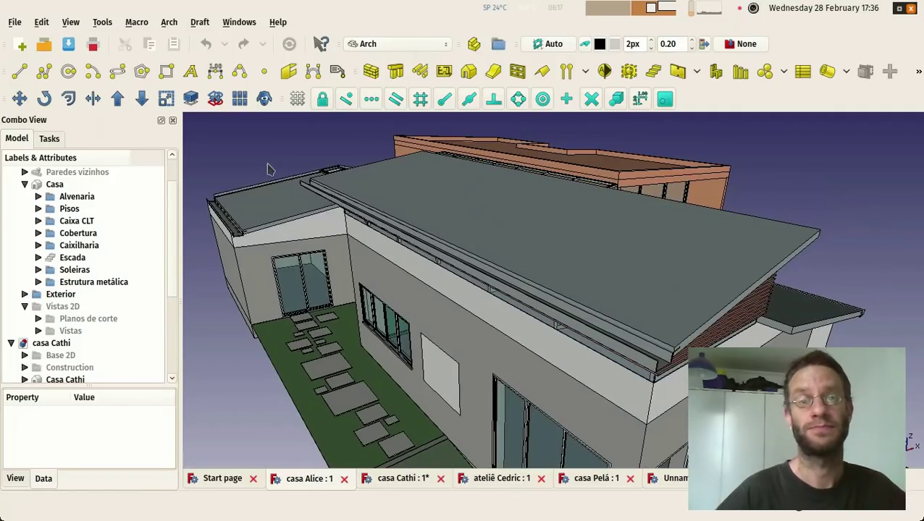
- Open the Addon manager from Tools and scroll through its Workbenches list
{"action": "left_click", "coordinate": [102, 21]}
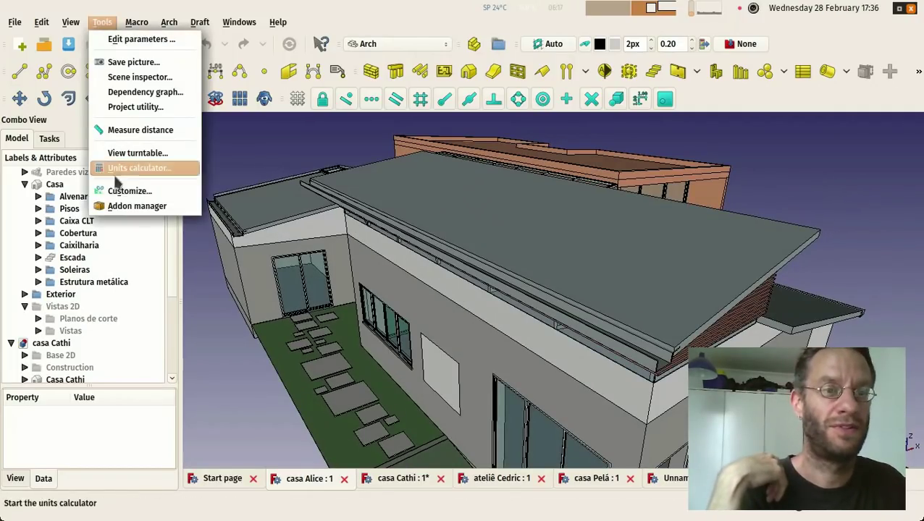
{"action": "left_click", "coordinate": [133, 208]}
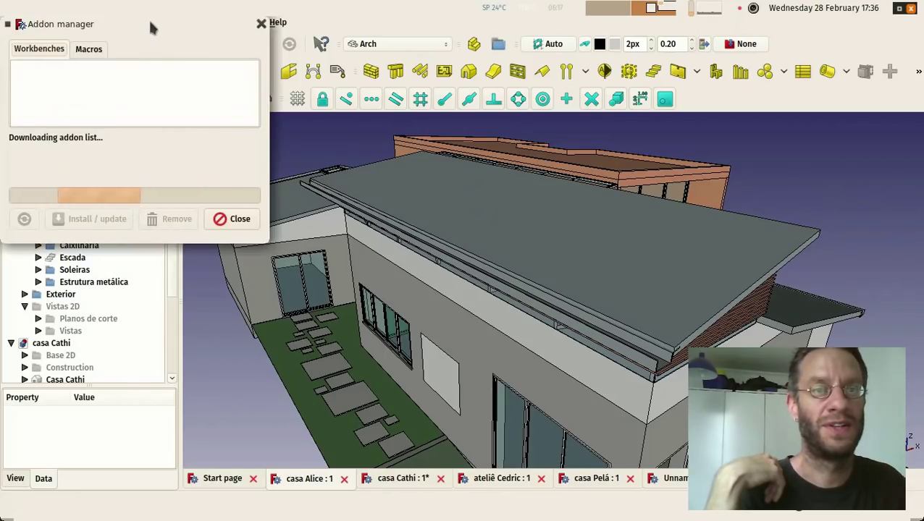
{"action": "left_click_drag", "start_coordinate": [155, 14], "coordinate": [338, 97]}
{"action": "scroll", "coordinate": [340, 174], "scroll_direction": "down", "scroll_amount": 6}
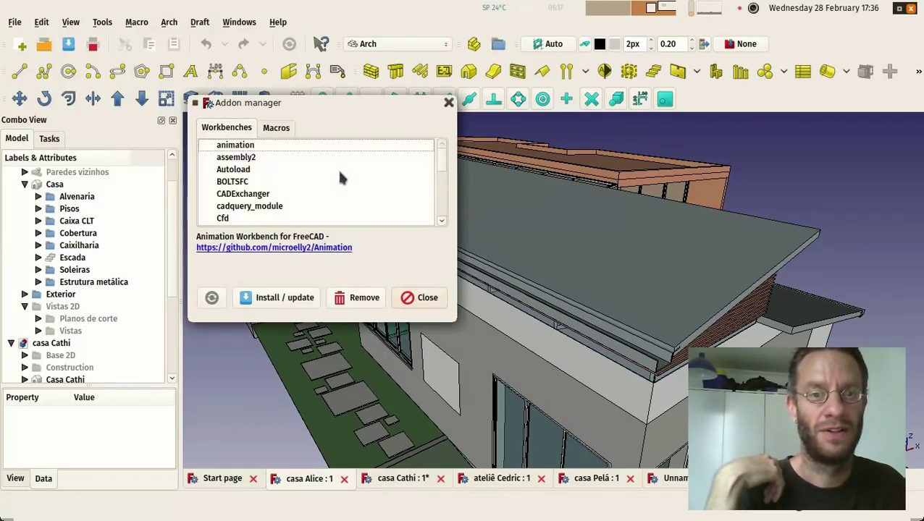
{"action": "scroll", "coordinate": [340, 174], "scroll_direction": "down", "scroll_amount": 10}
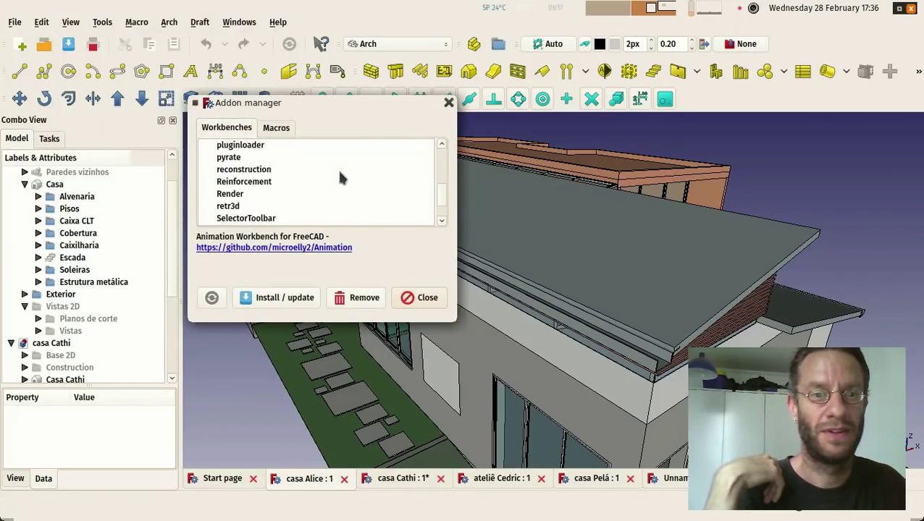
- Read the Render workbench details, then close the Addon manager without installing
{"action": "left_click", "coordinate": [230, 159]}
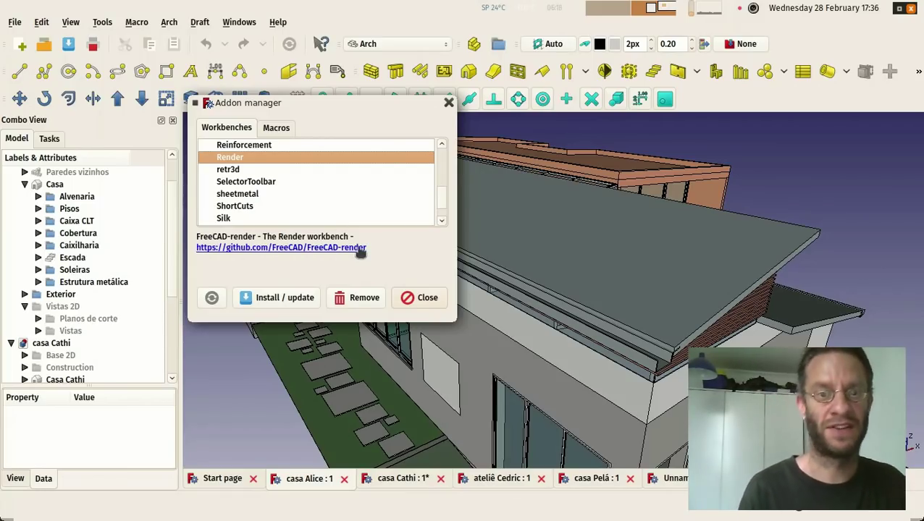
{"action": "key", "text": "Escape"}
{"action": "key", "text": "alt+f"}
{"action": "left_click", "coordinate": [265, 132]}
{"action": "left_click", "coordinate": [275, 197]}
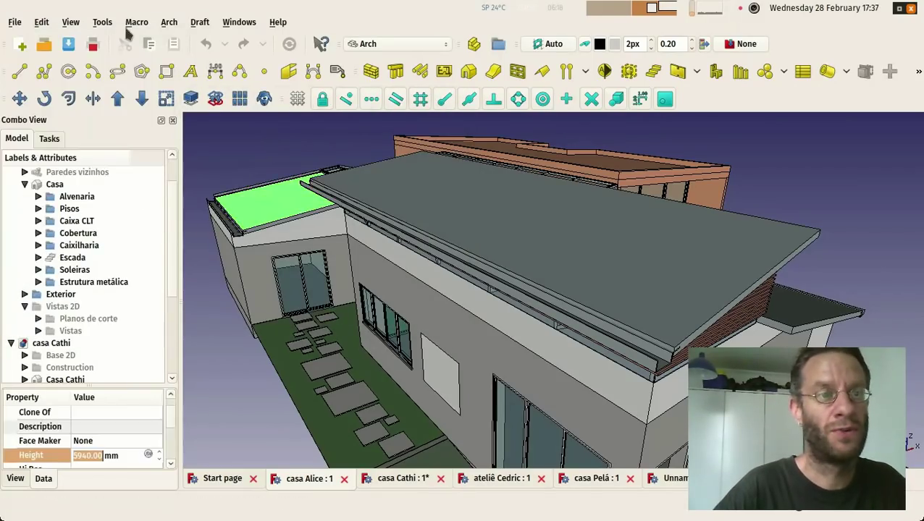
{"action": "left_click", "coordinate": [14, 21]}
{"action": "left_click", "coordinate": [50, 199]}
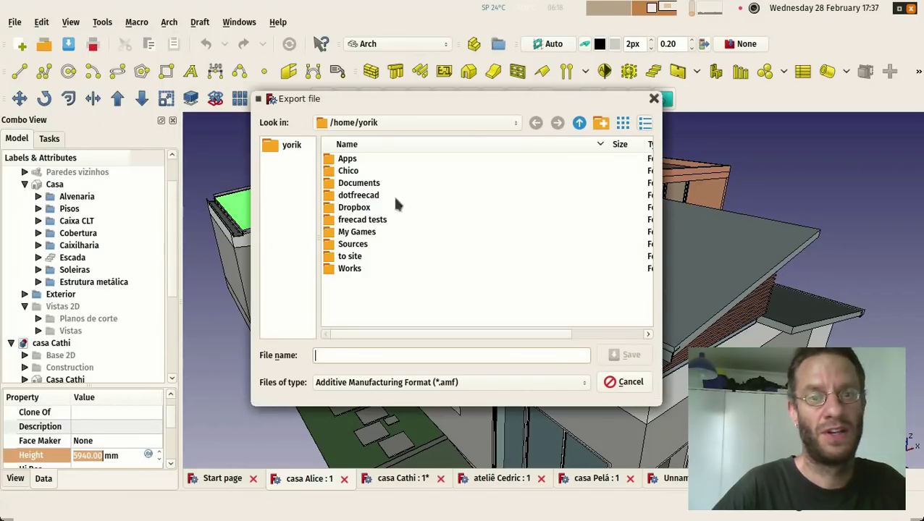
{"action": "left_click", "coordinate": [545, 381]}
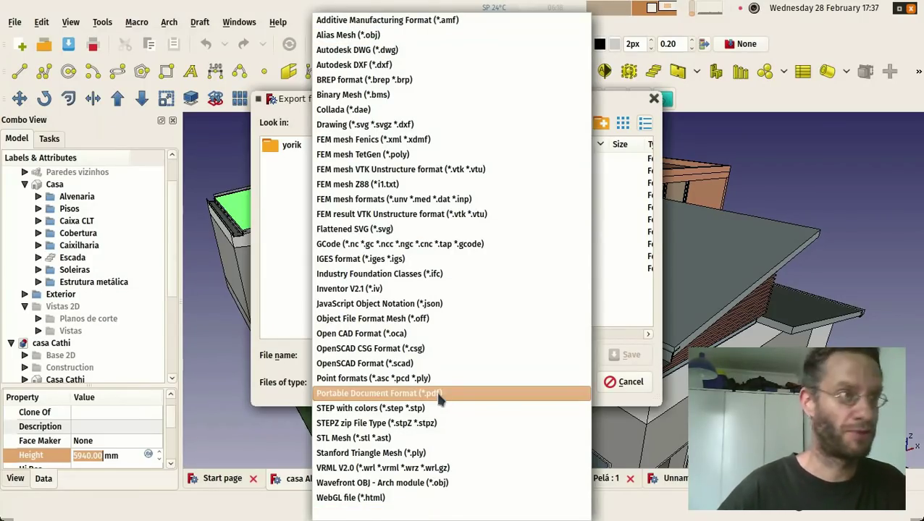
{"action": "left_click", "coordinate": [258, 346]}
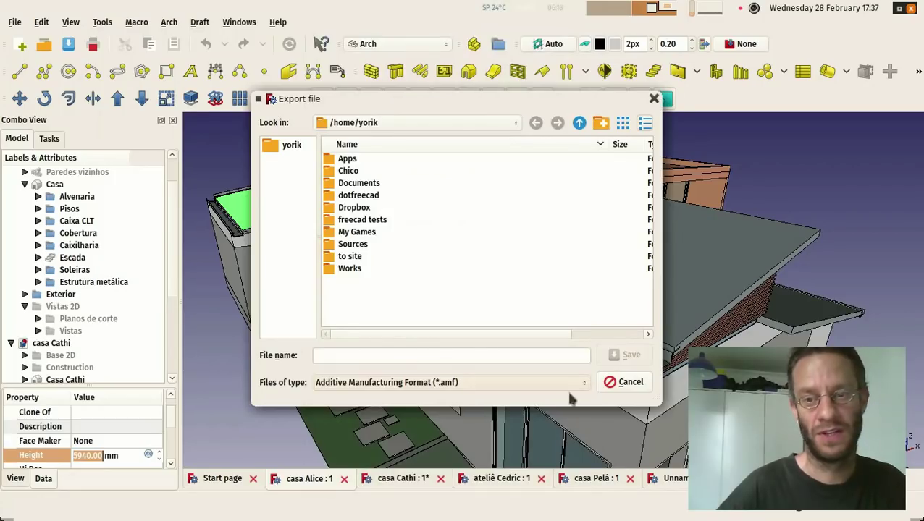
{"action": "left_click", "coordinate": [620, 381]}
{"action": "left_click", "coordinate": [14, 21]}
{"action": "left_click", "coordinate": [36, 181]}
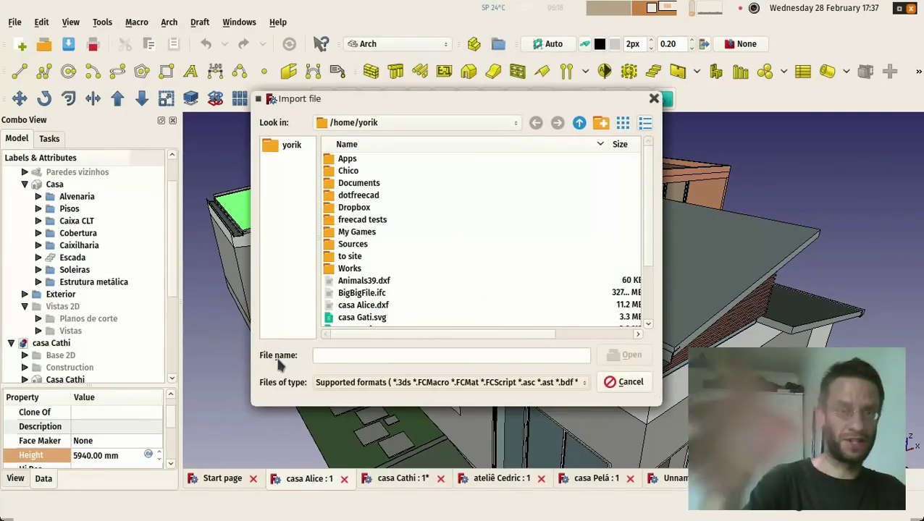
{"action": "left_click", "coordinate": [612, 382]}
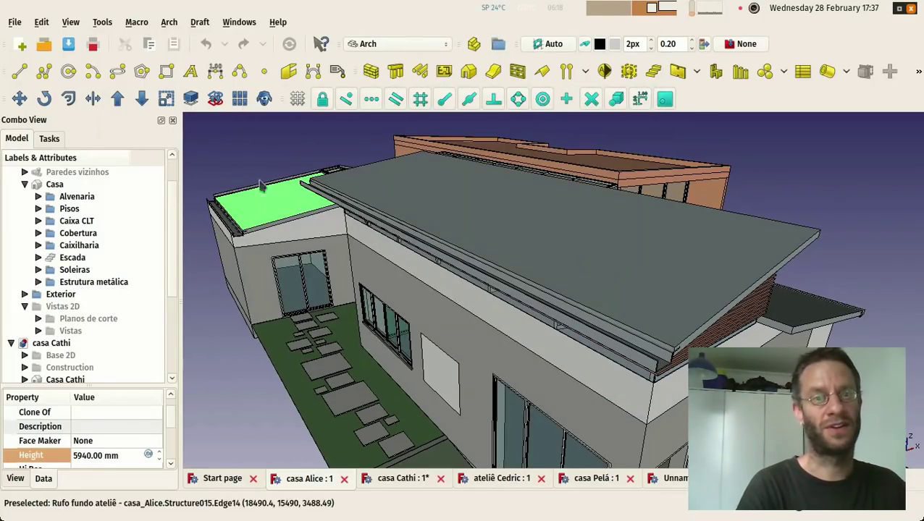
- Deselect the roof slab and orbit to a higher, near top-down view of the house
{"action": "left_click", "coordinate": [207, 312]}
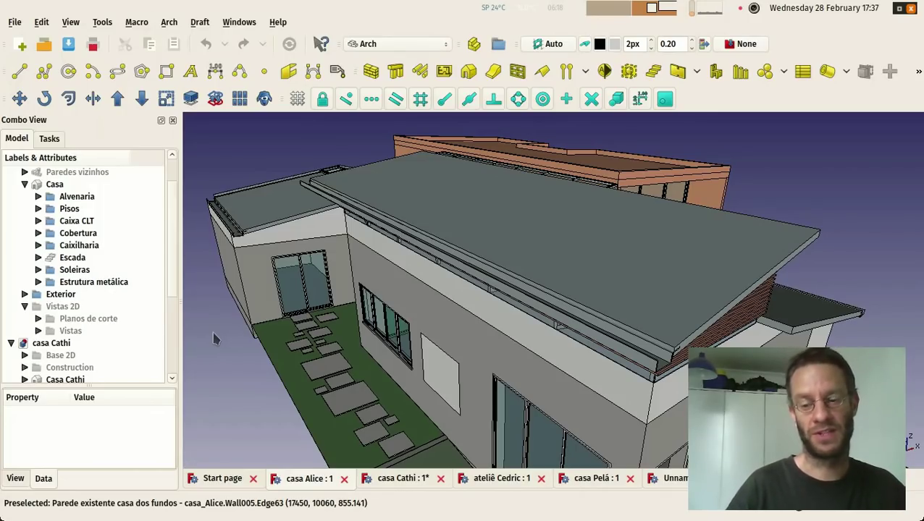
{"action": "middle_click_drag", "start_coordinate": [214, 338], "coordinate": [324, 149]}
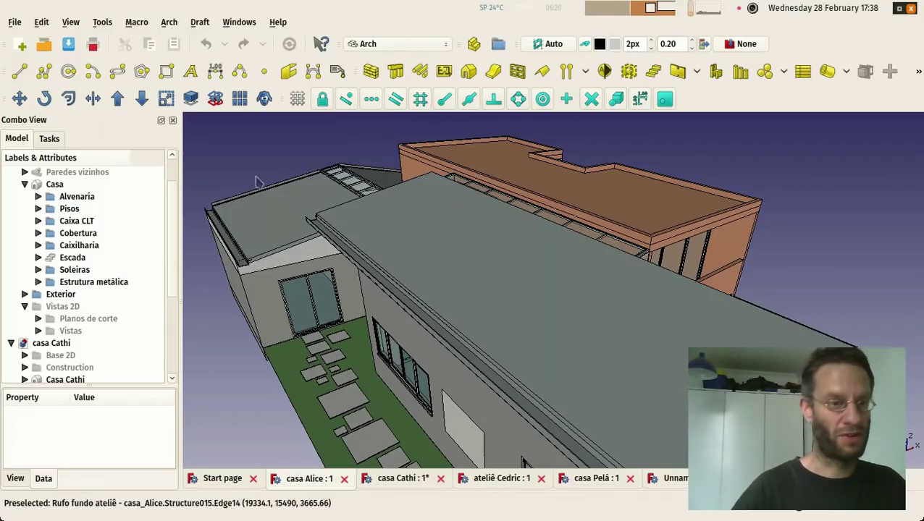
- Toggle the Cobertura roof group's visibility with Space, leaving it hidden to reveal the interior
{"action": "left_click", "coordinate": [39, 209]}
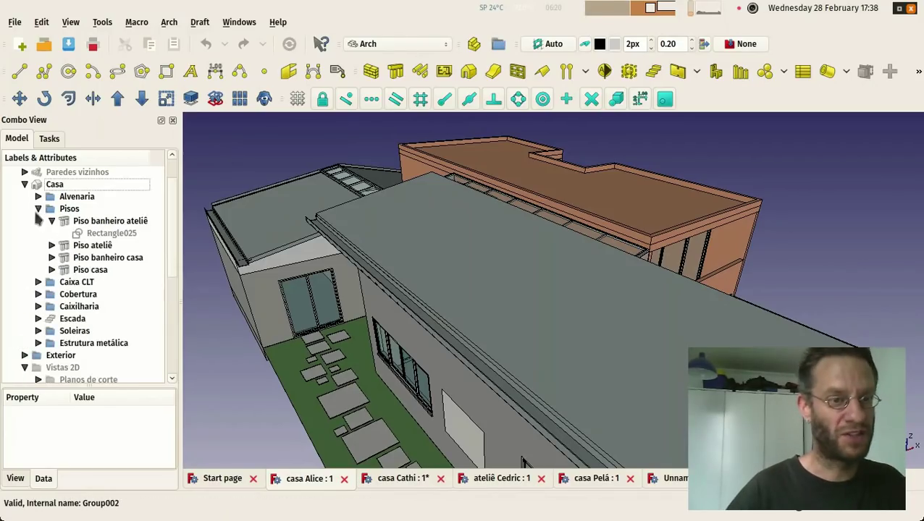
{"action": "left_click", "coordinate": [39, 209]}
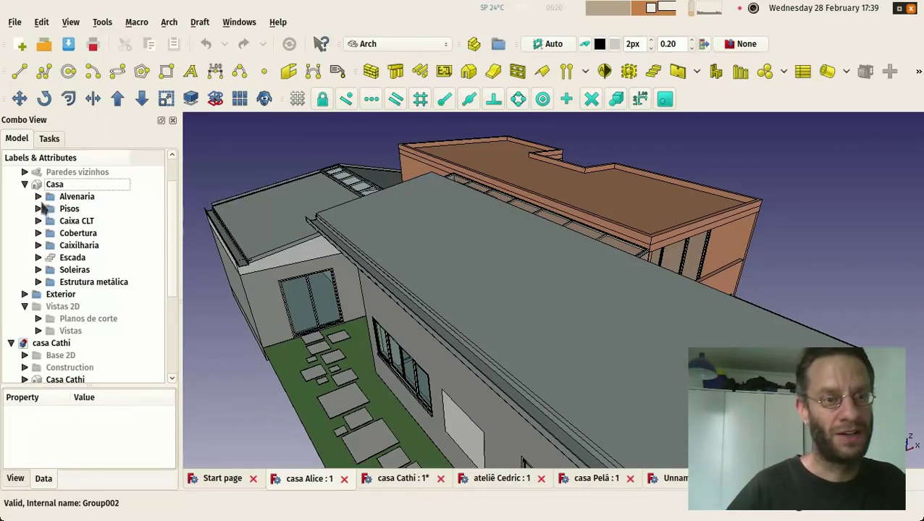
{"action": "left_click", "coordinate": [69, 233]}
{"action": "key", "text": "space"}
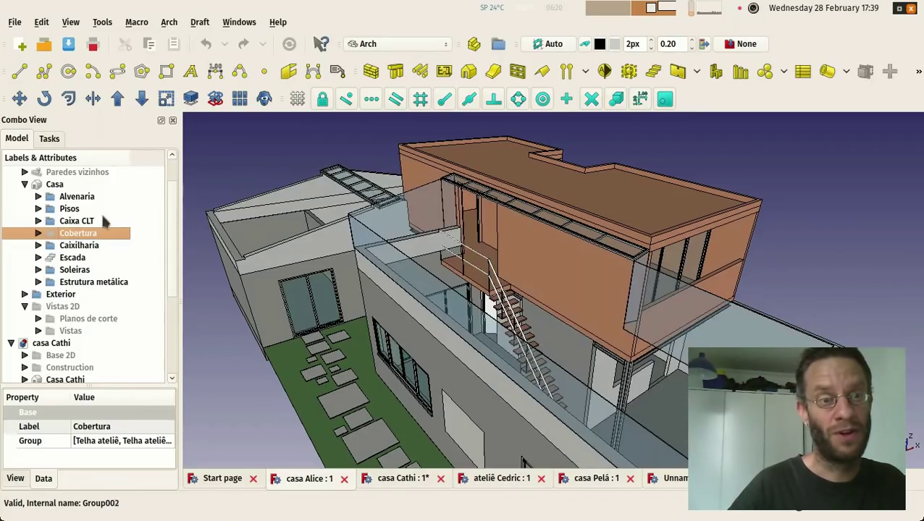
{"action": "key", "text": "space"}
{"action": "key", "text": "space"}
{"action": "key", "text": "space"}
{"action": "key", "text": "space"}
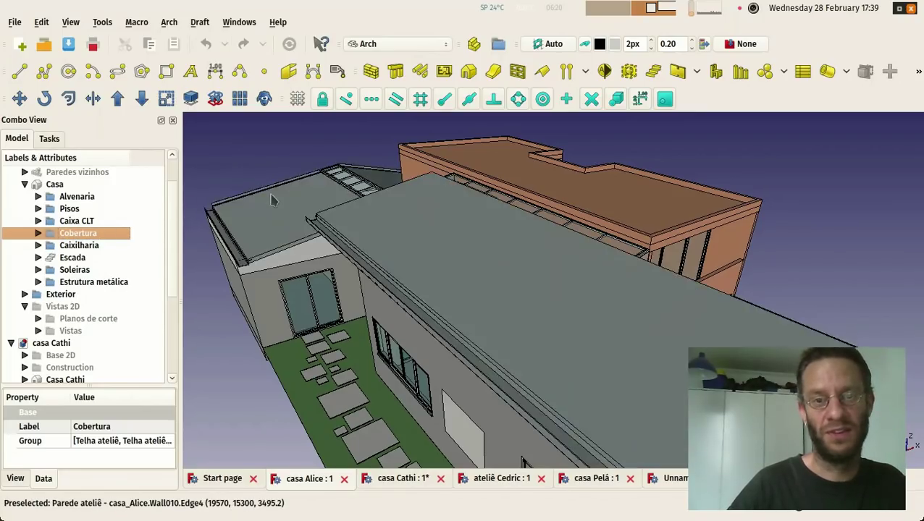
{"action": "left_click", "coordinate": [37, 233]}
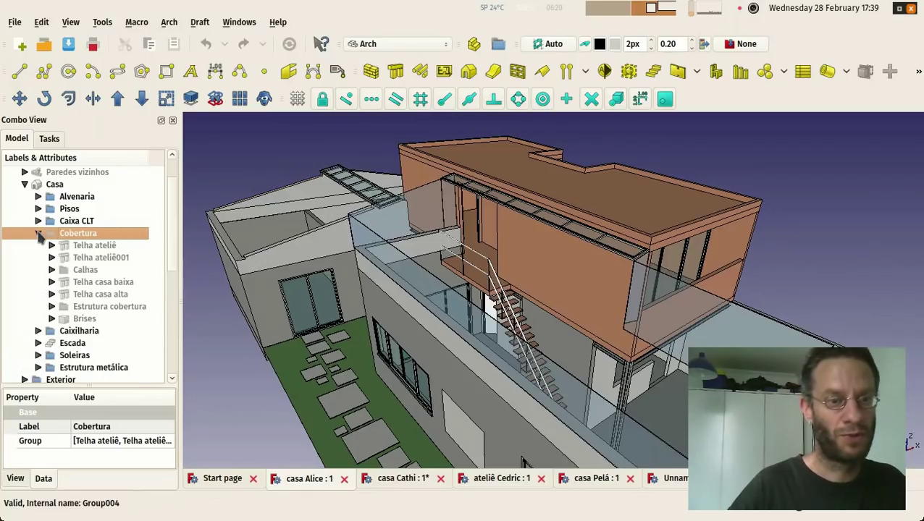
{"action": "key", "text": "space"}
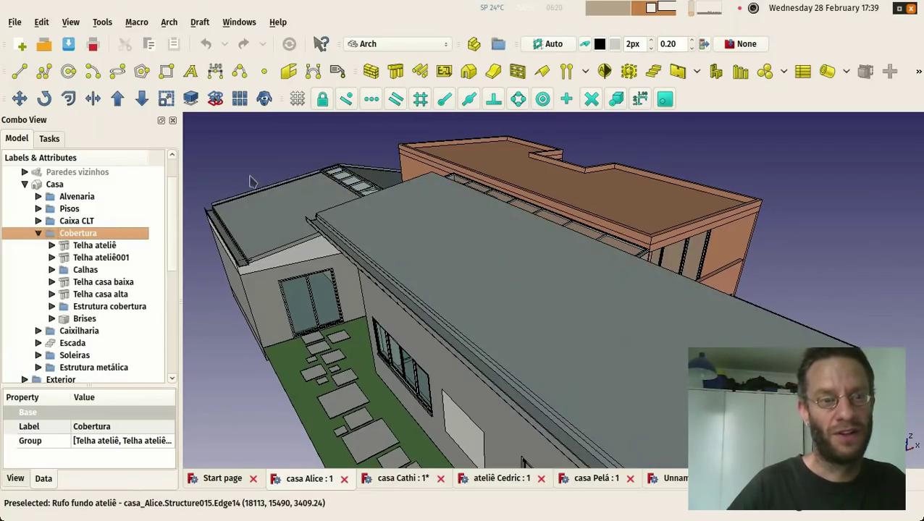
{"action": "key", "text": "space"}
- Hide the Laje CLT teto ceiling slab and orbit to view the rooms
{"action": "middle_click_drag", "start_coordinate": [252, 177], "coordinate": [495, 190]}
{"action": "left_click", "coordinate": [491, 197]}
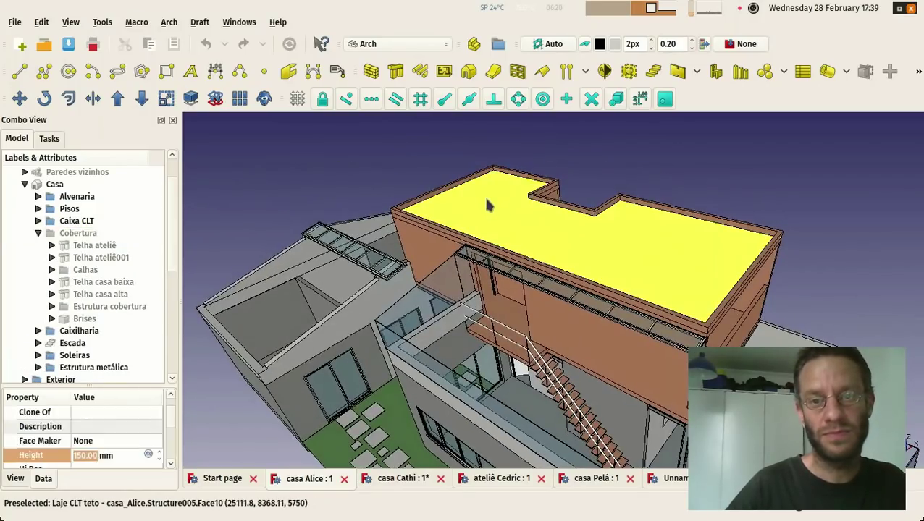
{"action": "key", "text": "space"}
{"action": "middle_click_drag", "start_coordinate": [418, 163], "coordinate": [435, 188]}
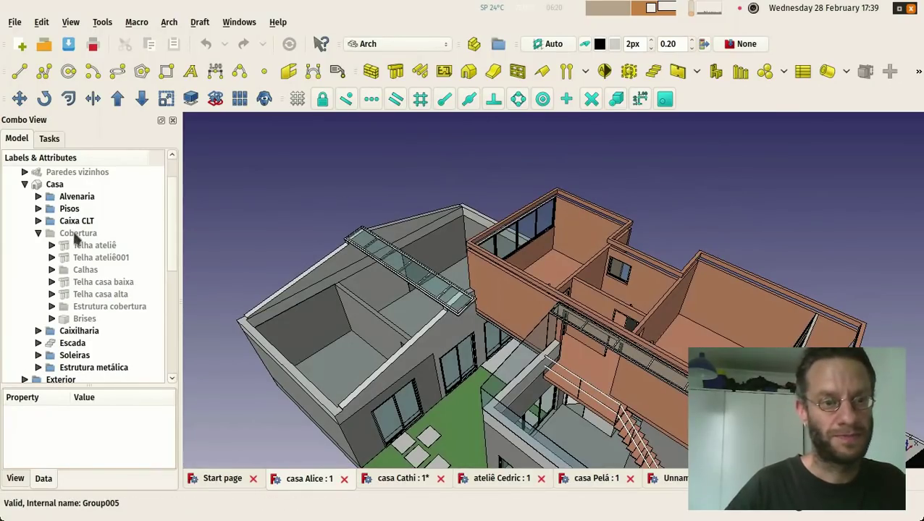
- Restore the full house from the Casa group, clear the selection and orbit back out
{"action": "double_click", "coordinate": [65, 185]}
{"action": "scroll", "coordinate": [612, 210], "scroll_direction": "down", "scroll_amount": 3}
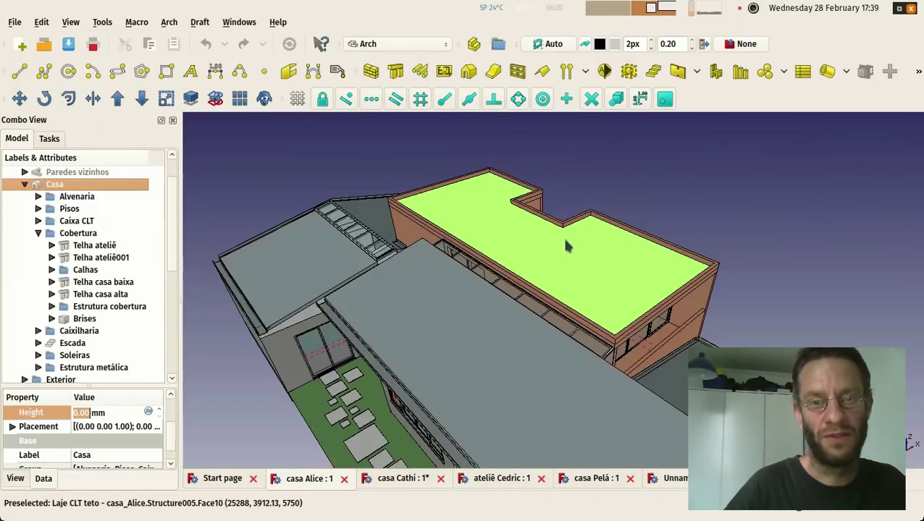
{"action": "left_click", "coordinate": [551, 199]}
{"action": "scroll", "coordinate": [589, 266], "scroll_direction": "up", "scroll_amount": 3}
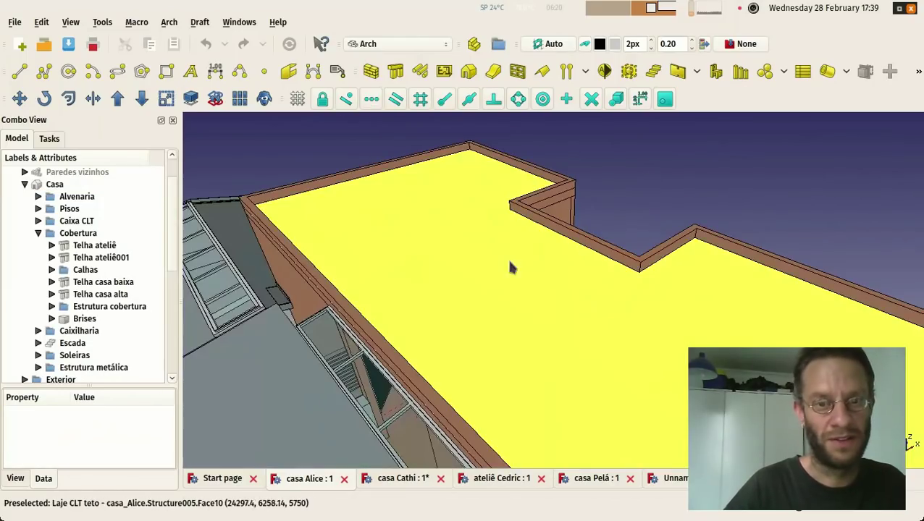
{"action": "scroll", "coordinate": [618, 254], "scroll_direction": "down", "scroll_amount": 5}
{"action": "middle_click_drag", "start_coordinate": [590, 251], "coordinate": [608, 250]}
{"action": "scroll", "coordinate": [623, 277], "scroll_direction": "up", "scroll_amount": 3}
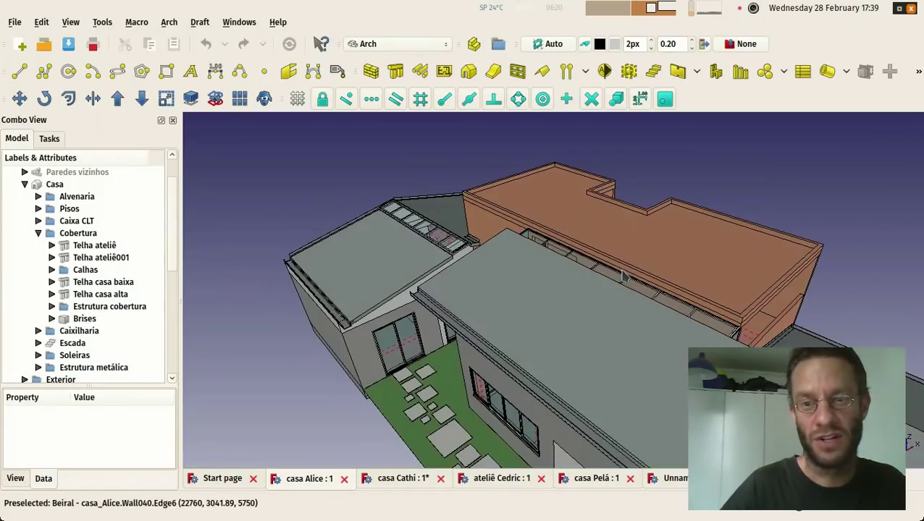